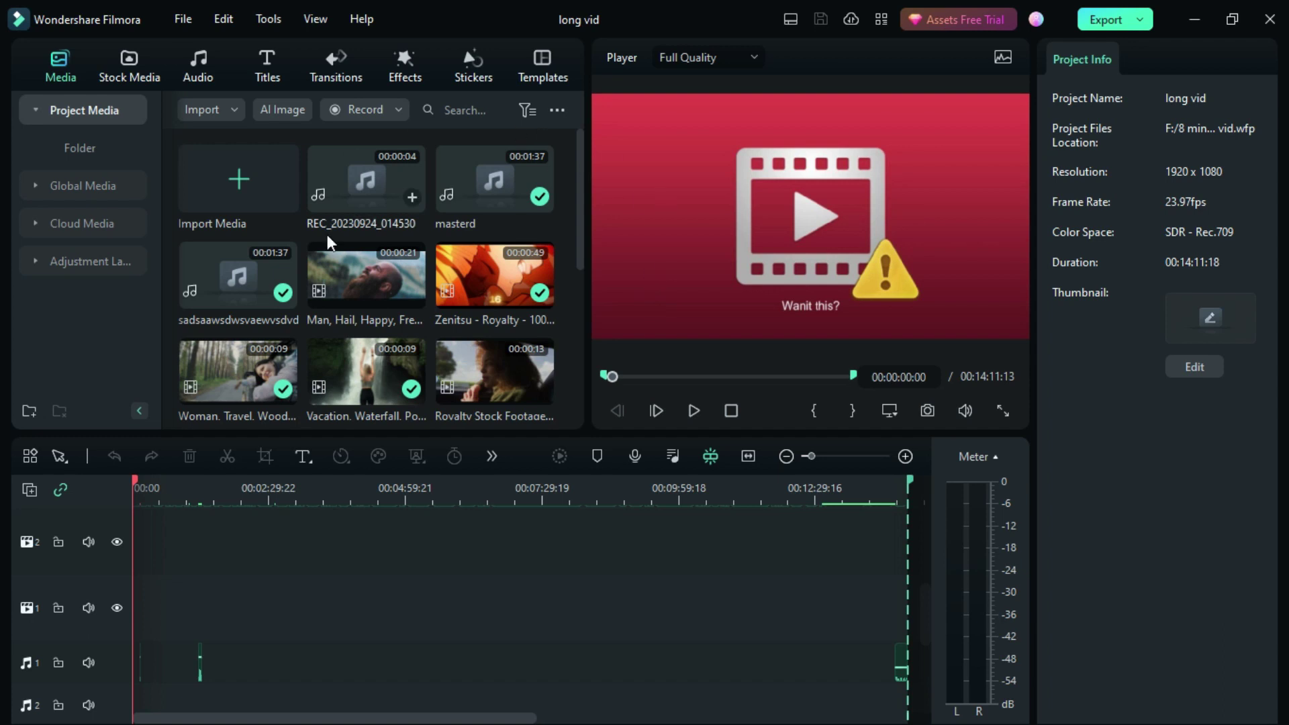
# Check Task Manager's CPU performance details to confirm Virtualization is Enabled, then close it
pyautogui.moveTo(523, 284)
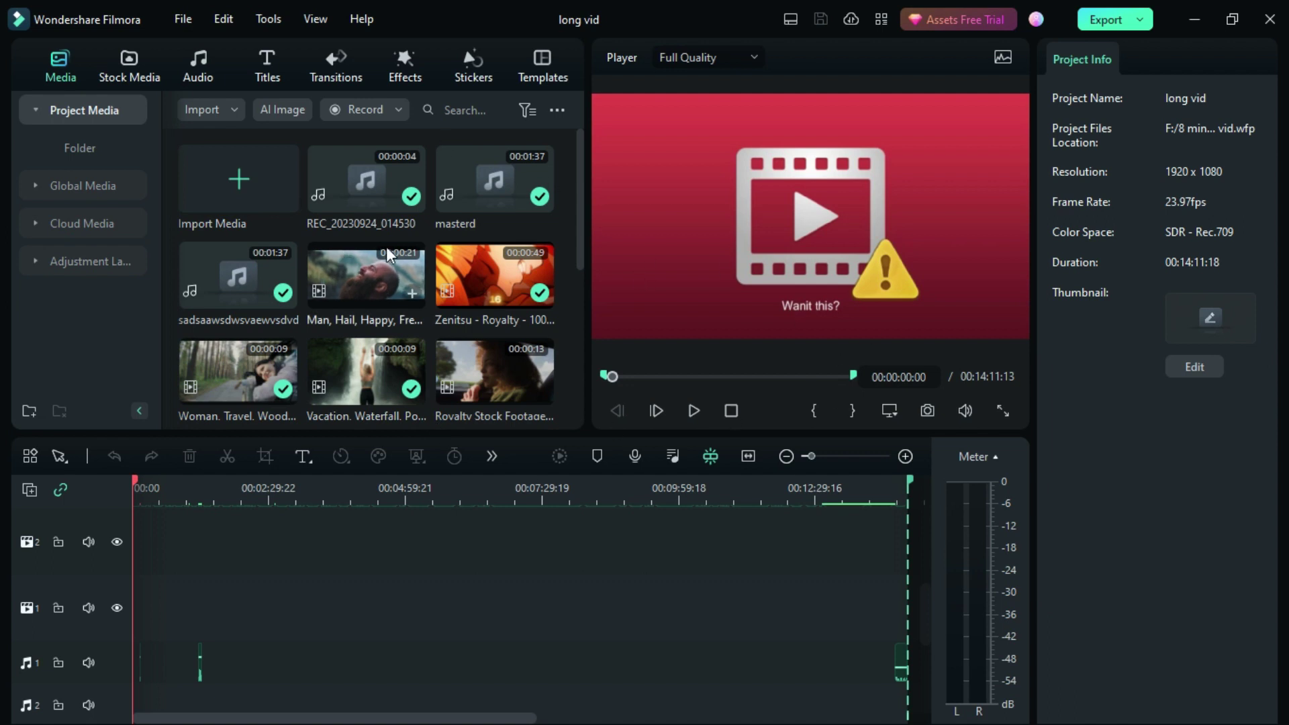
pyautogui.moveTo(410, 413)
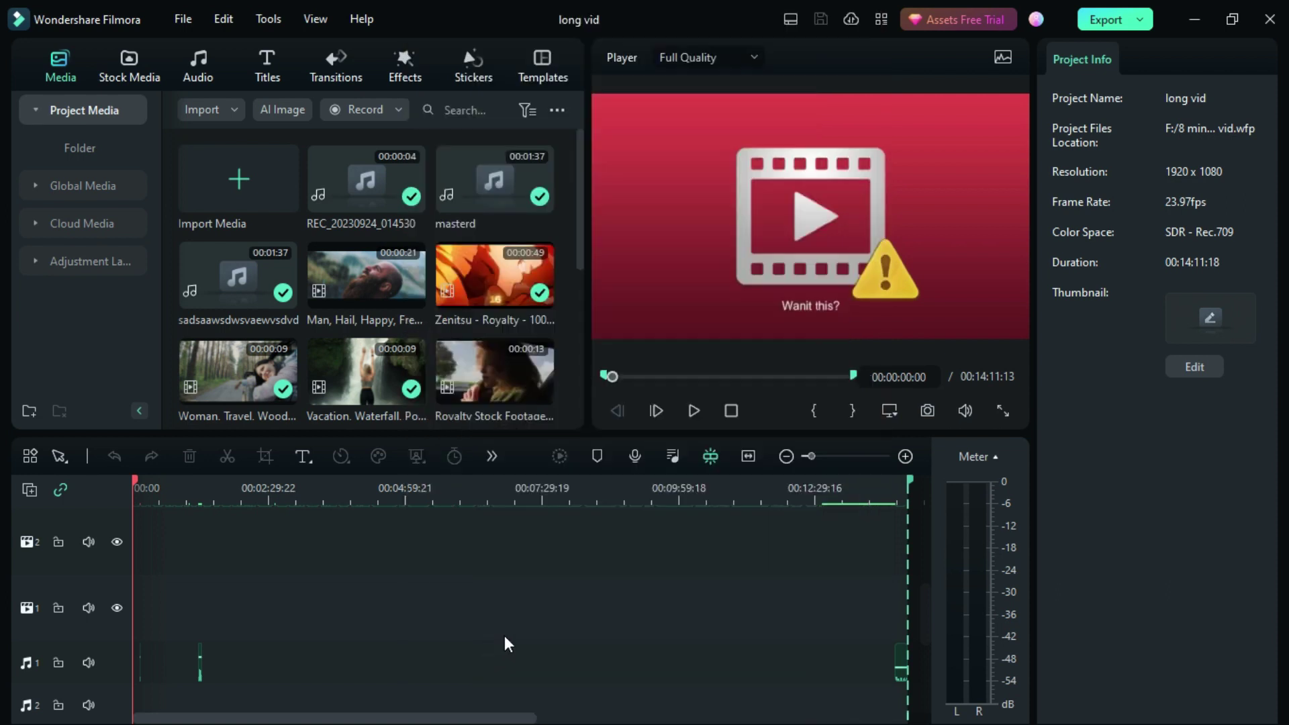
pyautogui.press('super')
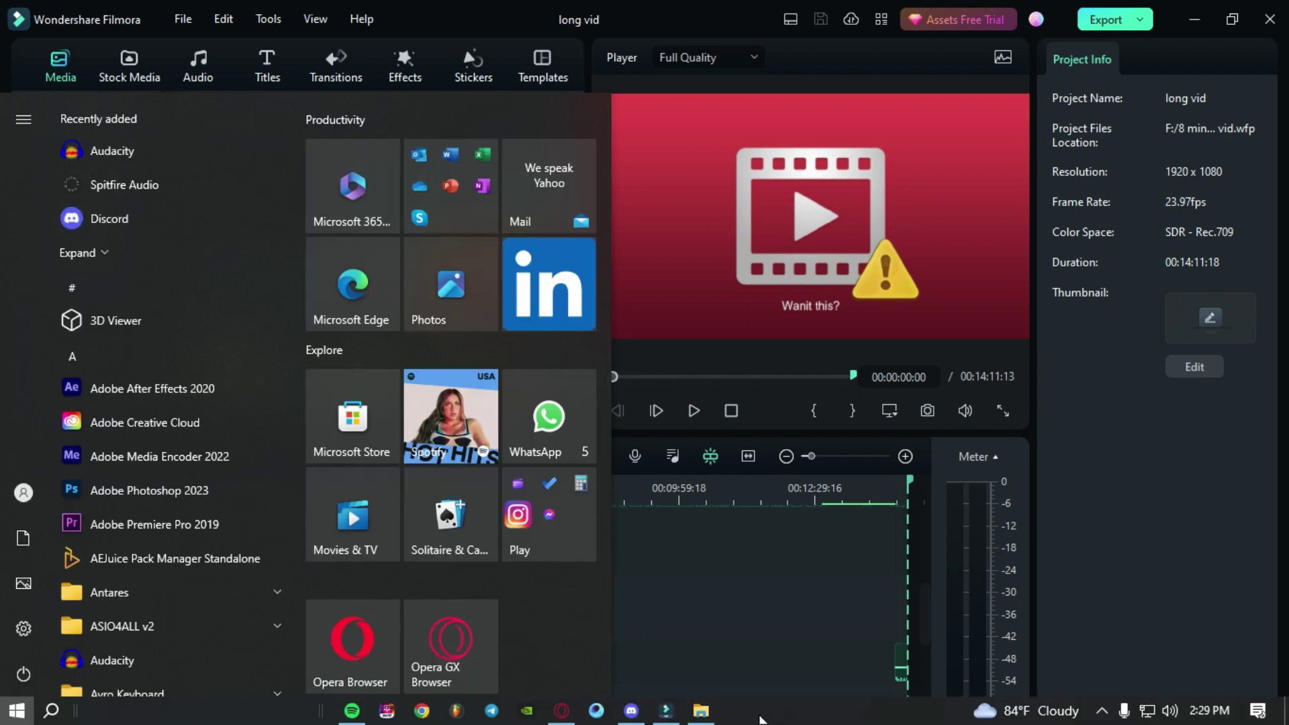
pyautogui.rightClick(761, 719)
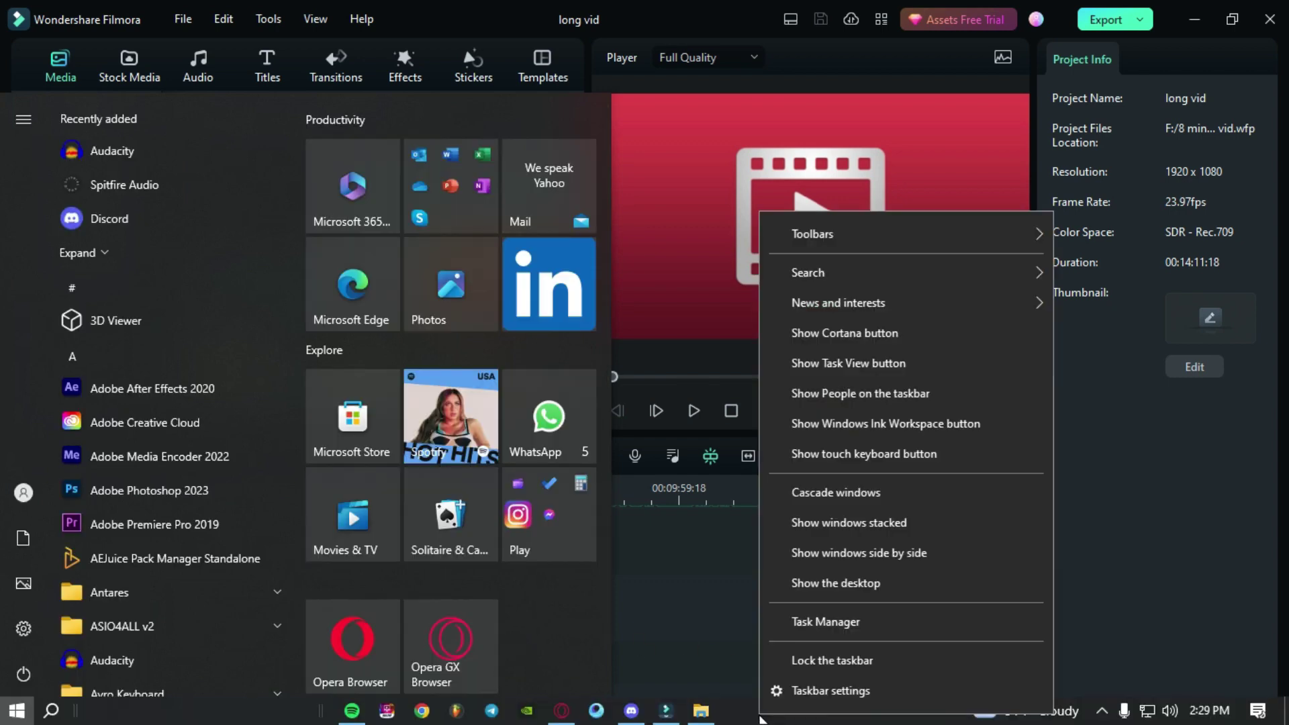
pyautogui.click(849, 623)
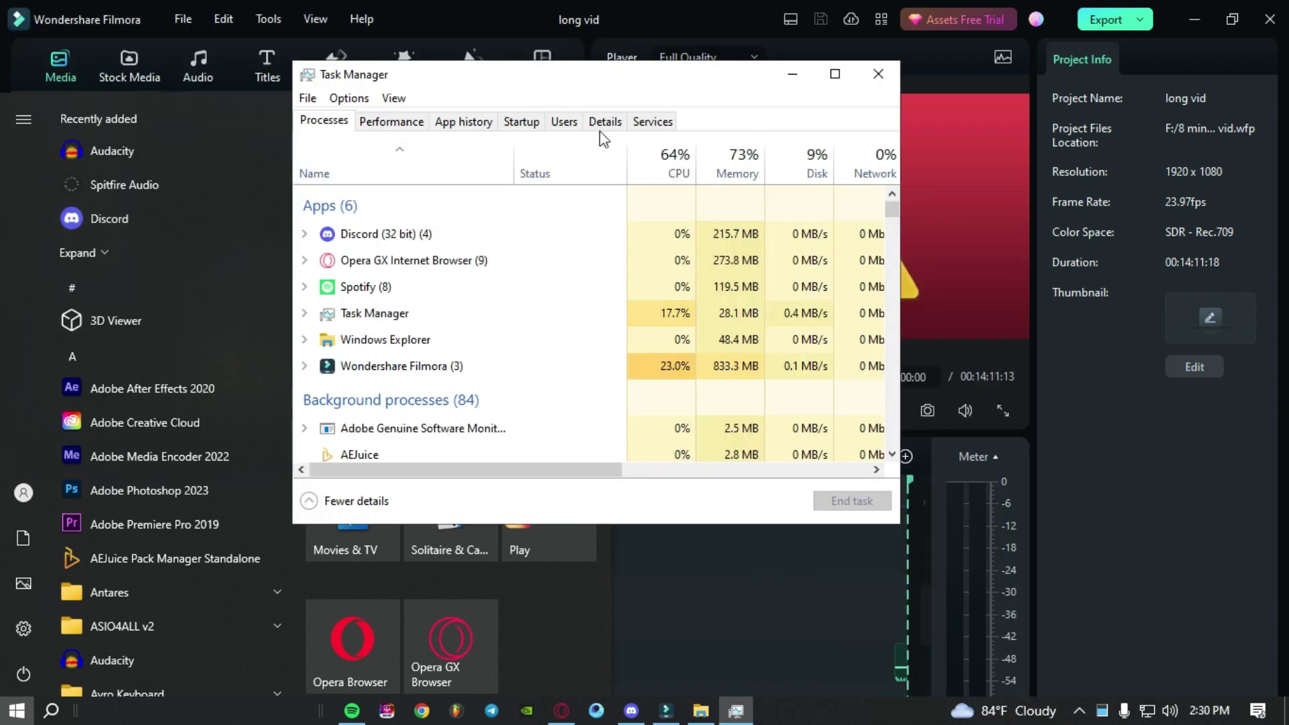
pyautogui.click(369, 125)
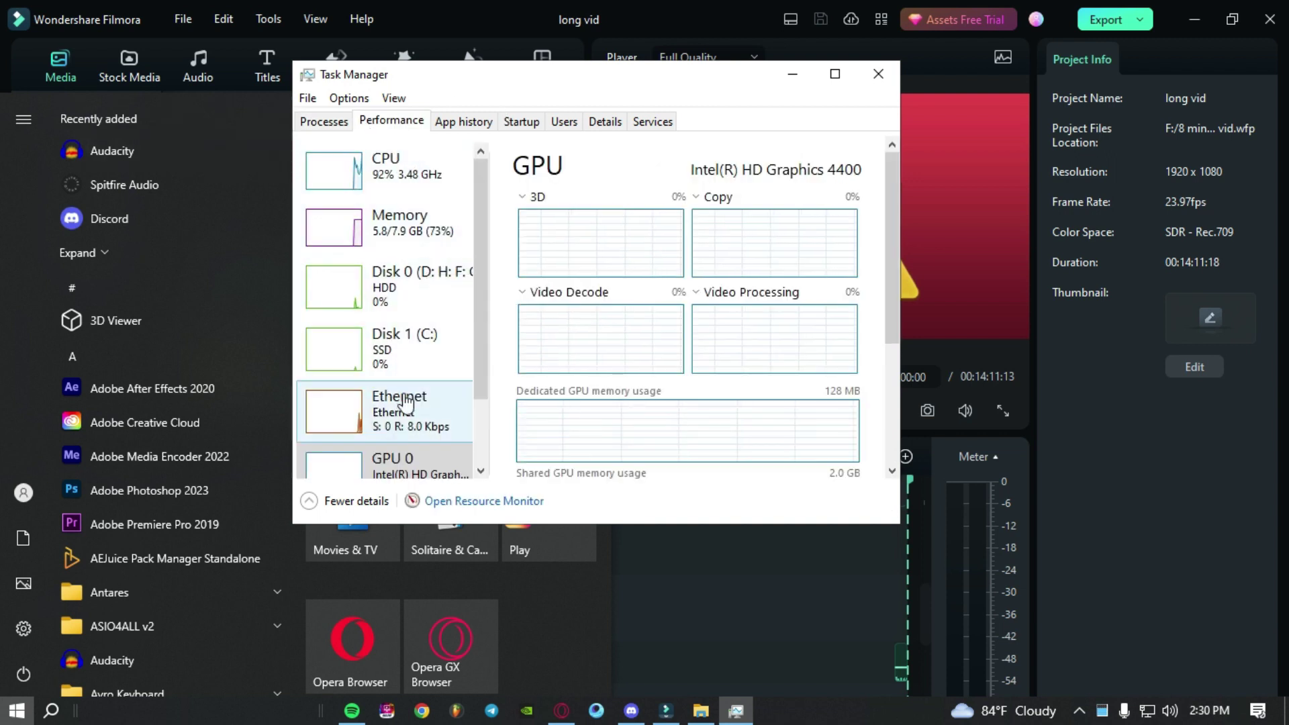
pyautogui.click(374, 173)
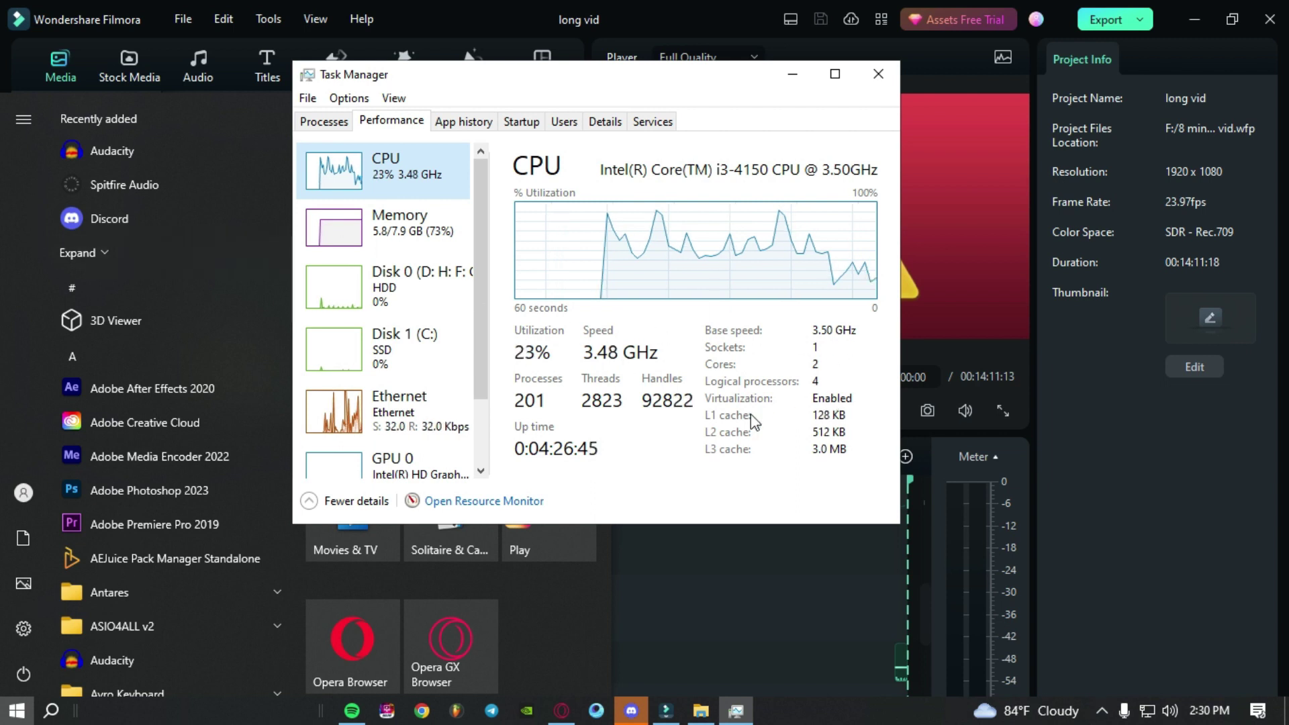
pyautogui.click(879, 71)
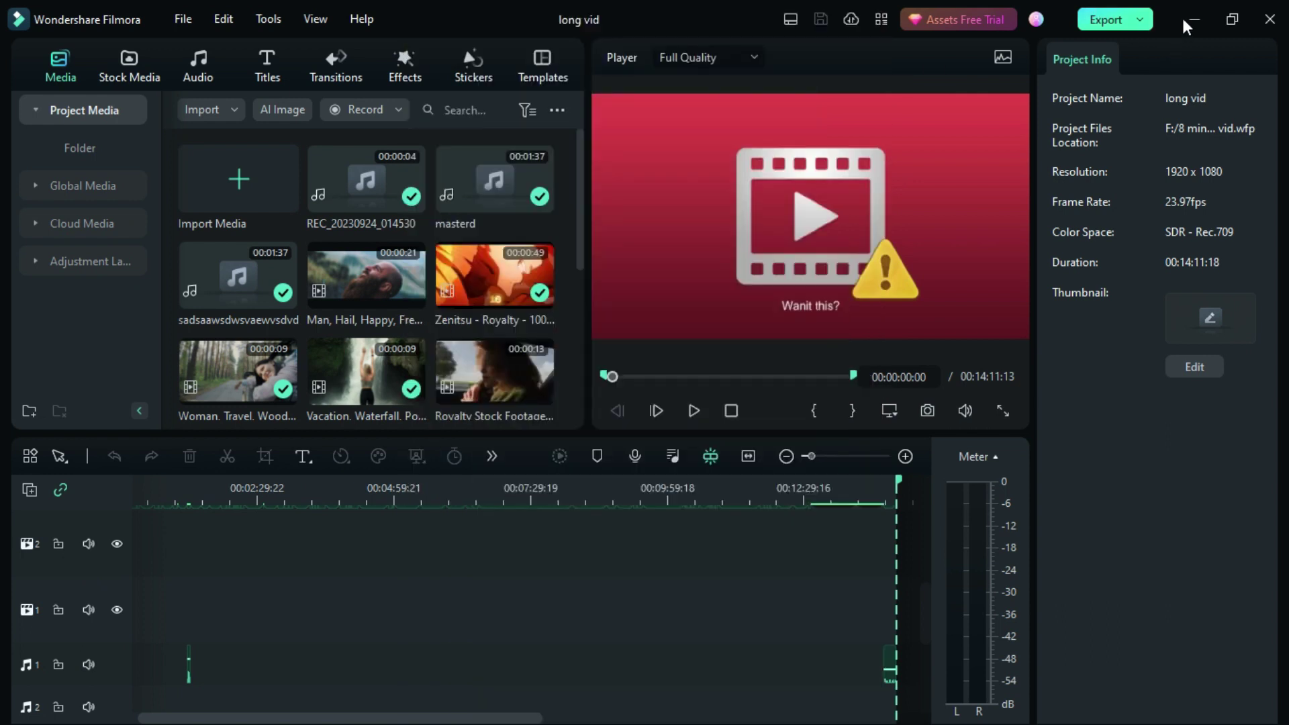
# Minimize Filmora and File Explorer, then refresh the desktop
pyautogui.click(1192, 19)
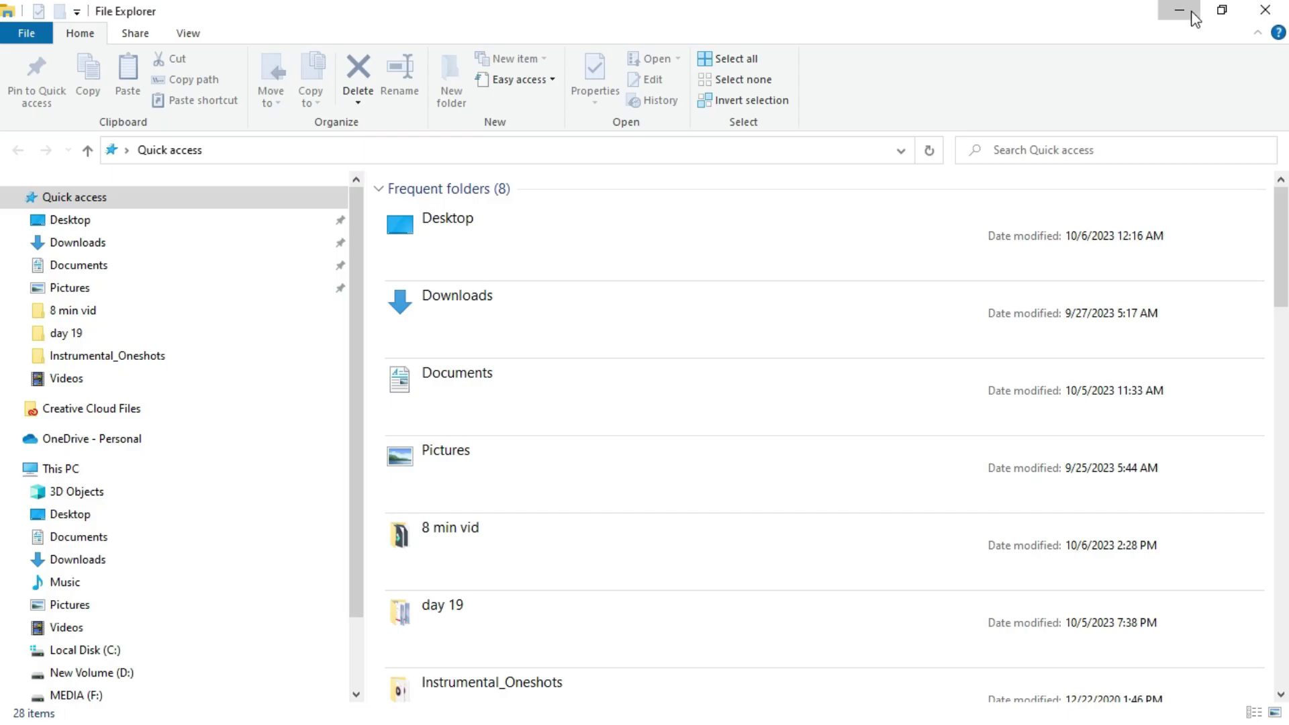
pyautogui.click(1175, 11)
pyautogui.rightClick(1285, 129)
pyautogui.click(1241, 183)
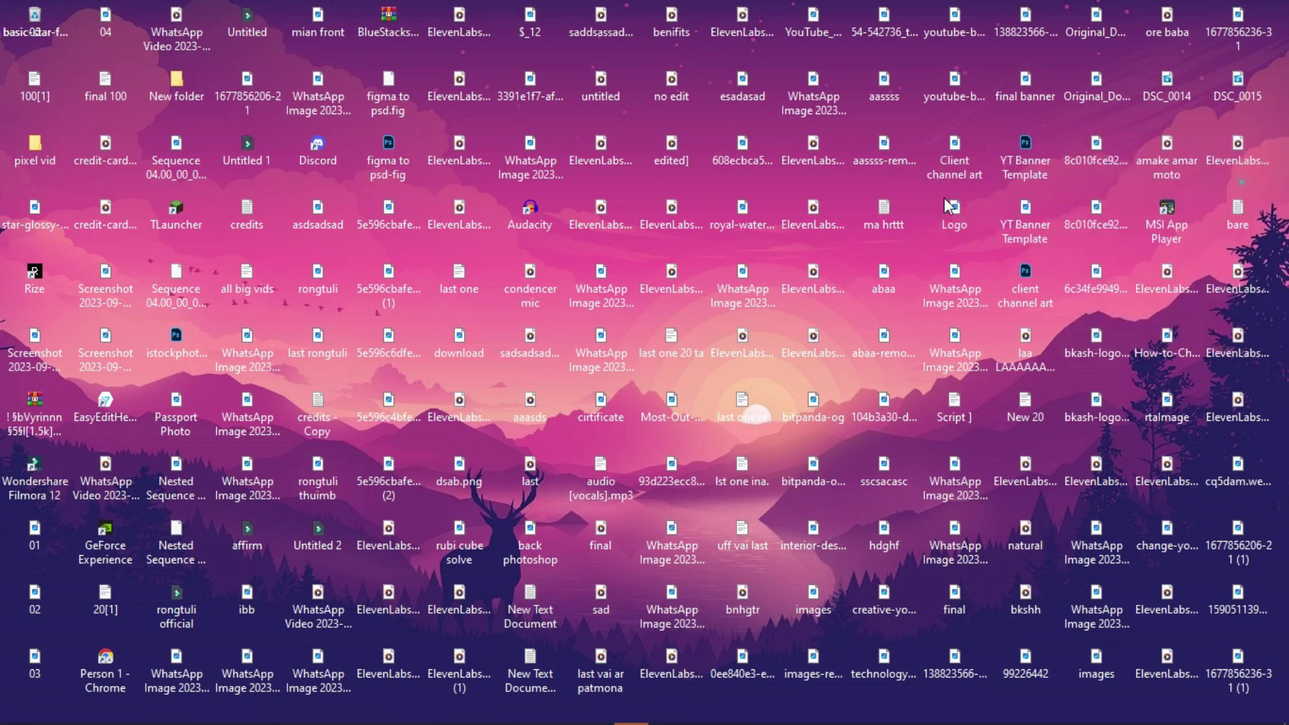
# Search Windows for 'power' and open 'Choose a power plan'
pyautogui.click(51, 710)
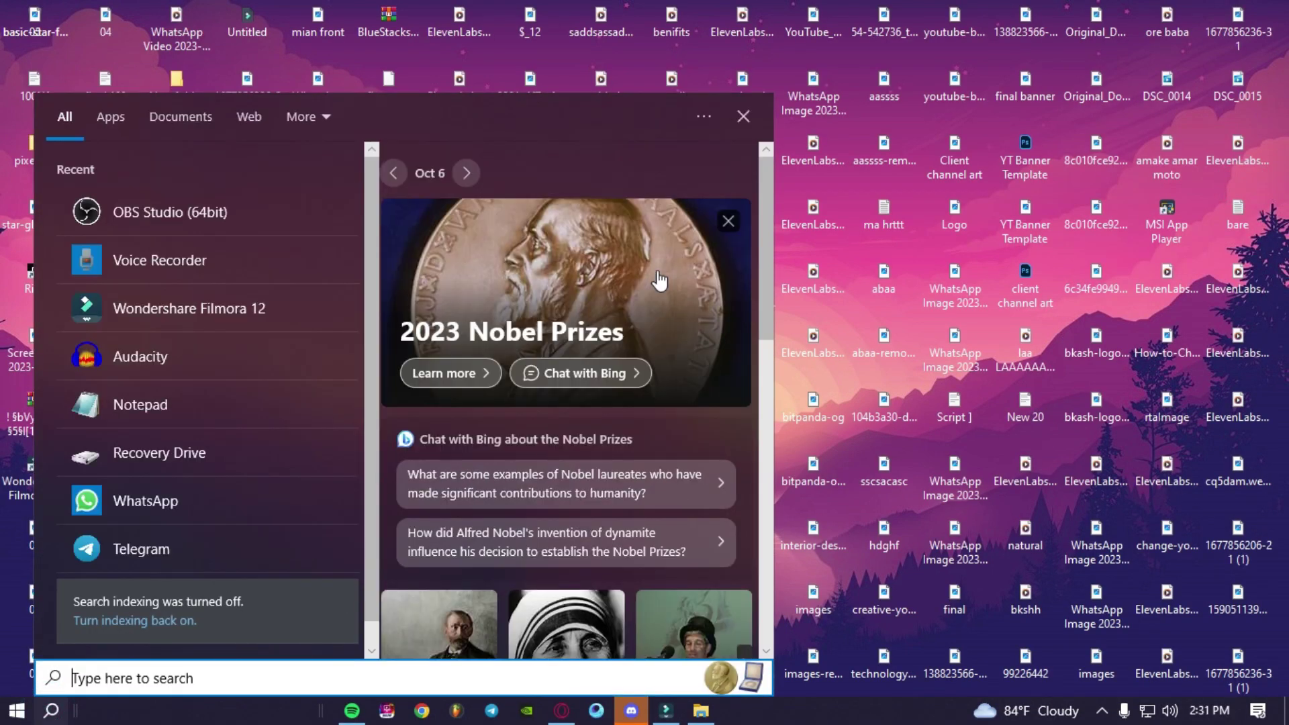
pyautogui.write('o')
pyautogui.press('BackSpace')
pyautogui.write('power')
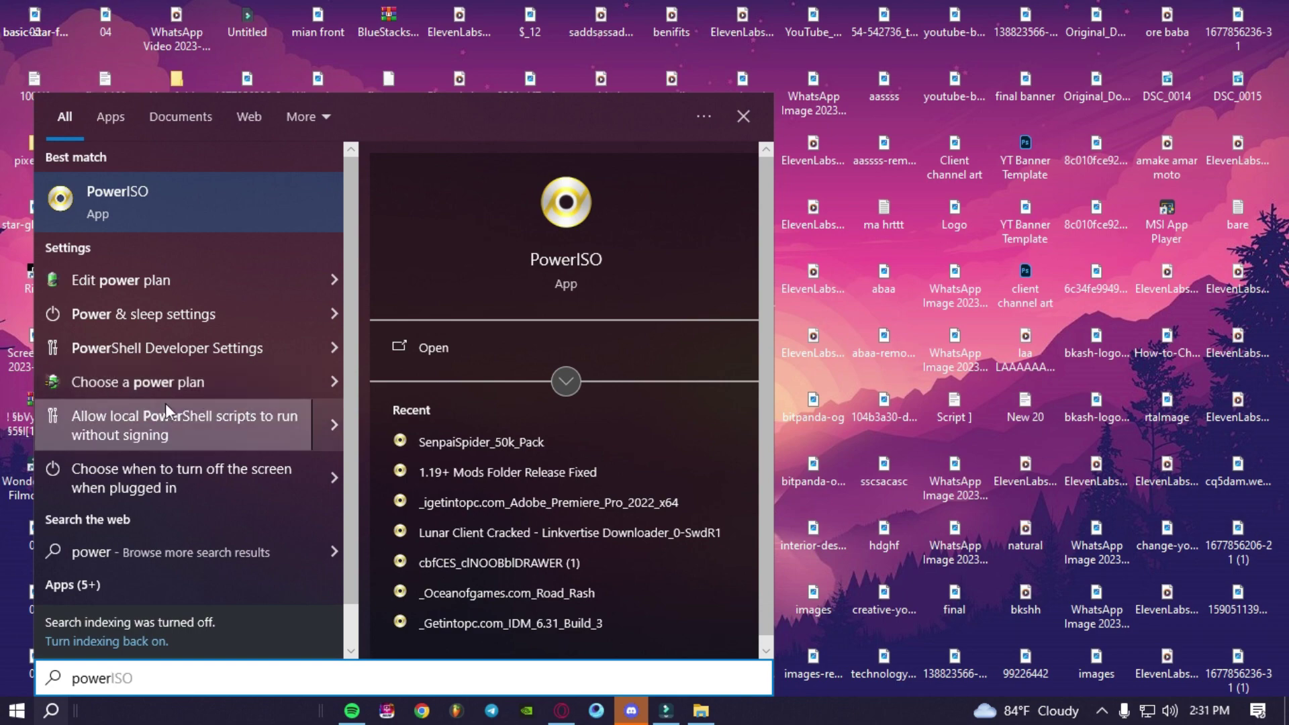
pyautogui.click(115, 393)
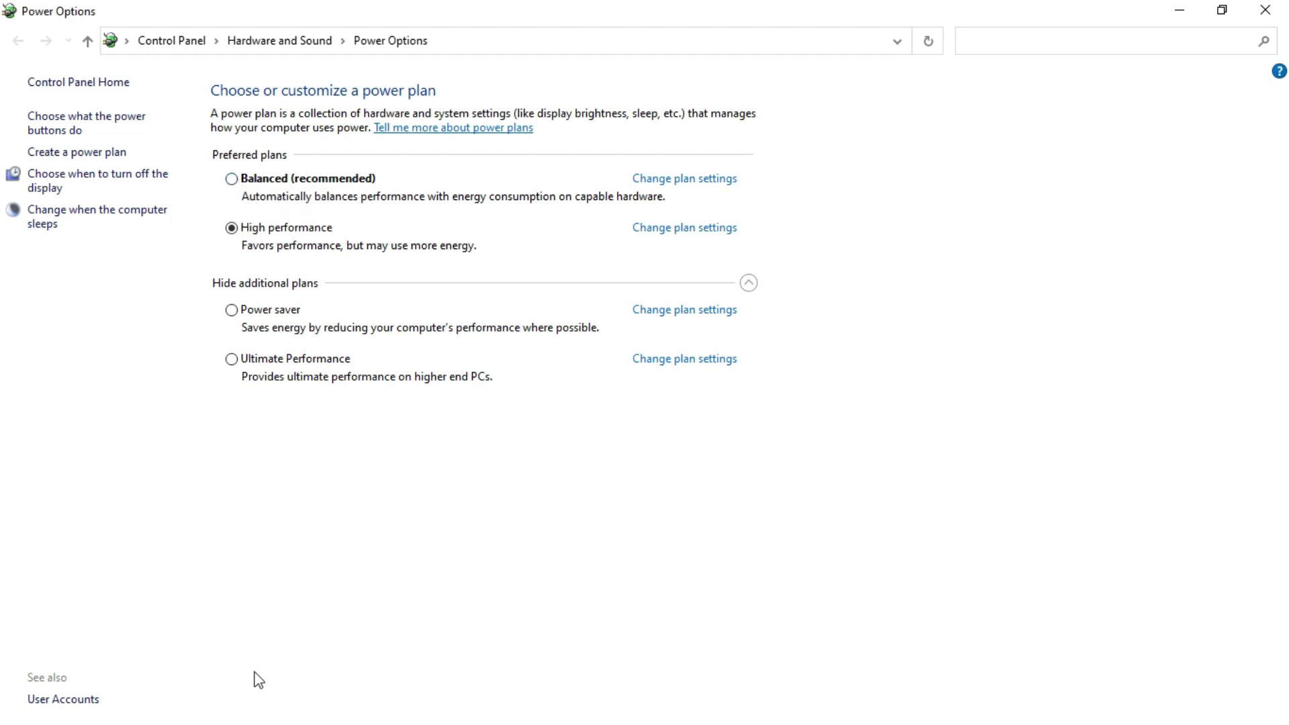
# Cycle through the Balanced and High performance plans, ending with Ultimate Performance active
pyautogui.click(232, 179)
pyautogui.click(233, 229)
pyautogui.click(245, 360)
pyautogui.press('super')
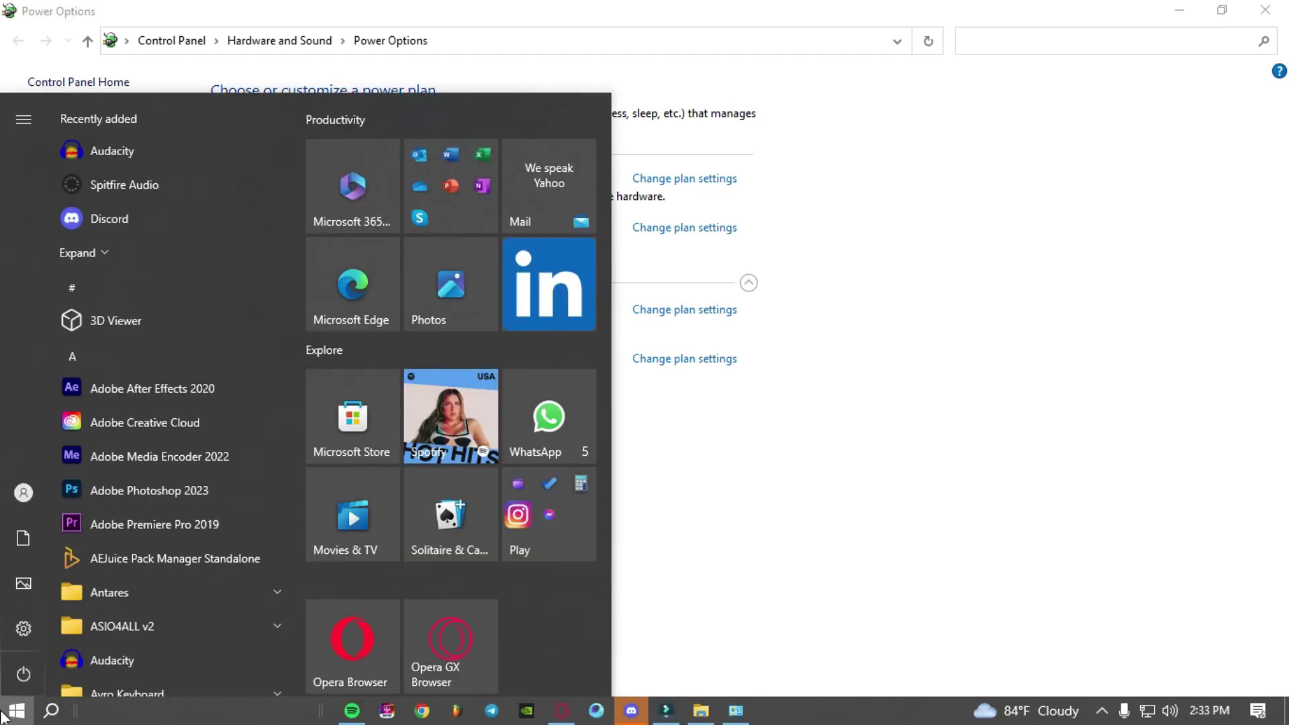
# Launch Windows PowerShell (Admin) and paste 'powercfg -duplicatescheme e9a42b02-d5df-448d-aa00-03f14749eb61'
pyautogui.rightClick(15, 710)
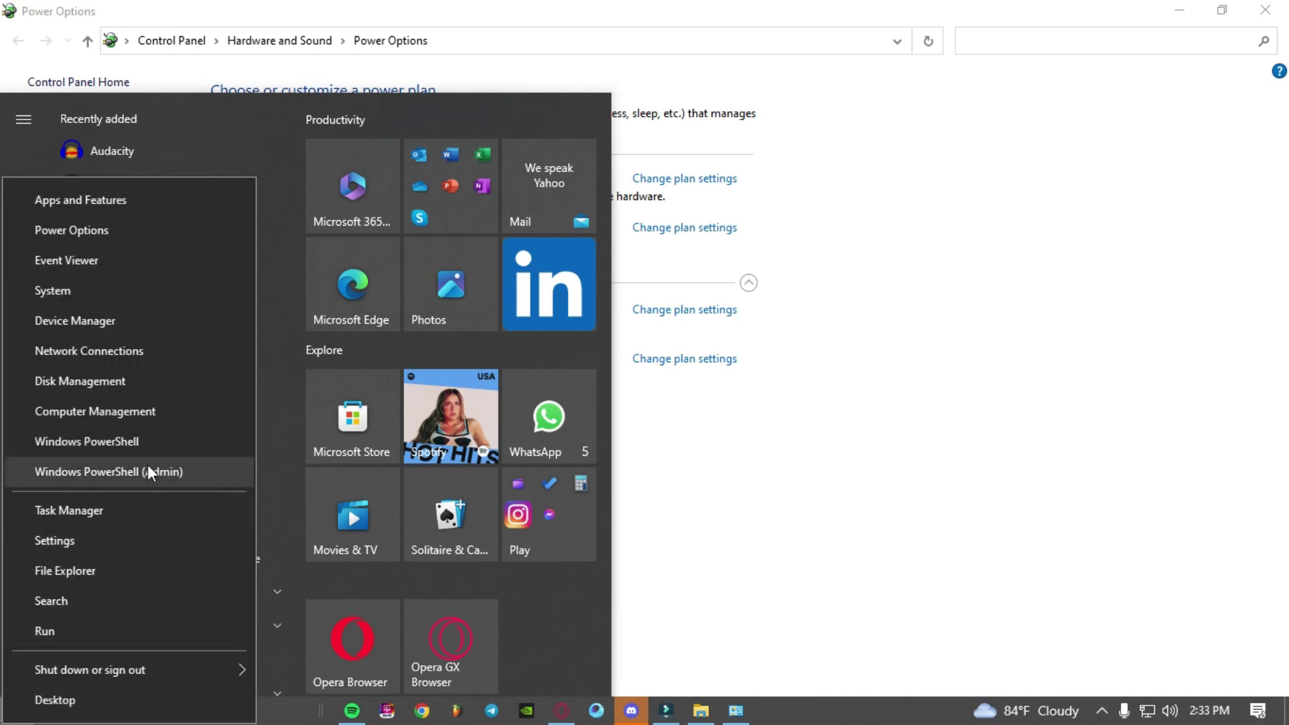
pyautogui.click(233, 473)
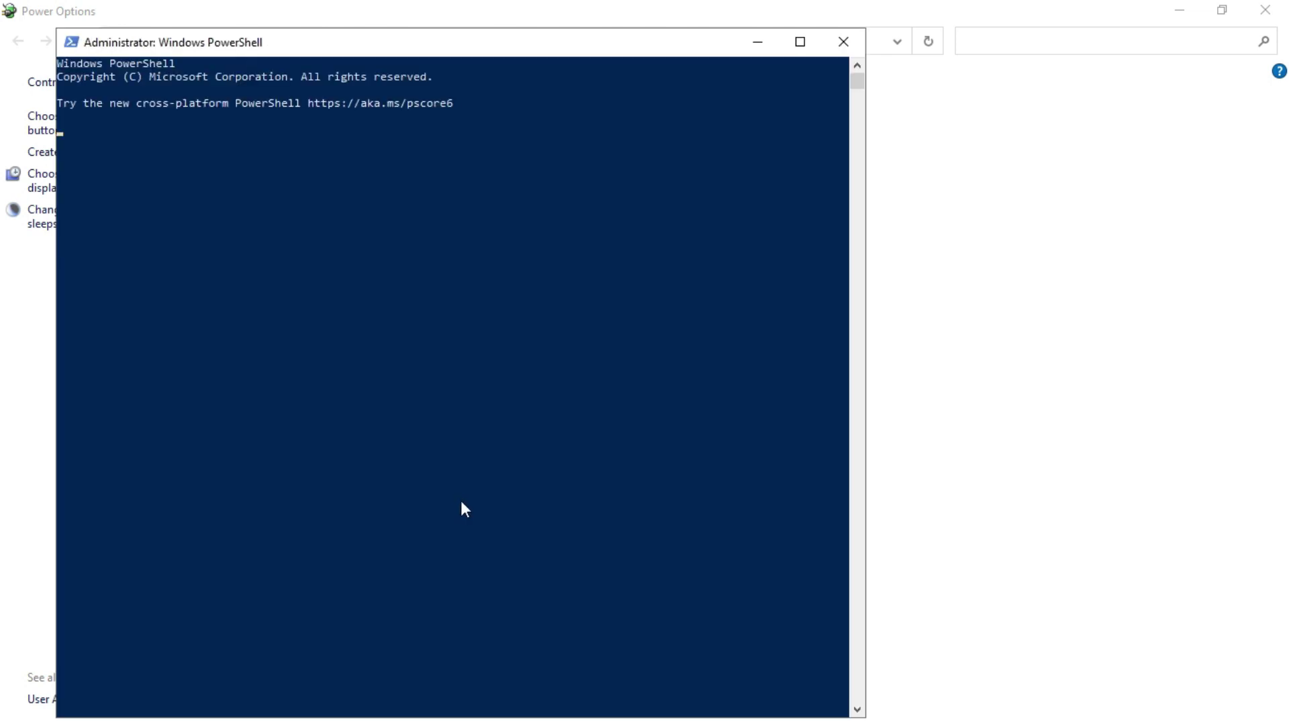
pyautogui.moveTo(329, 42); pyautogui.dragTo(556, 53)
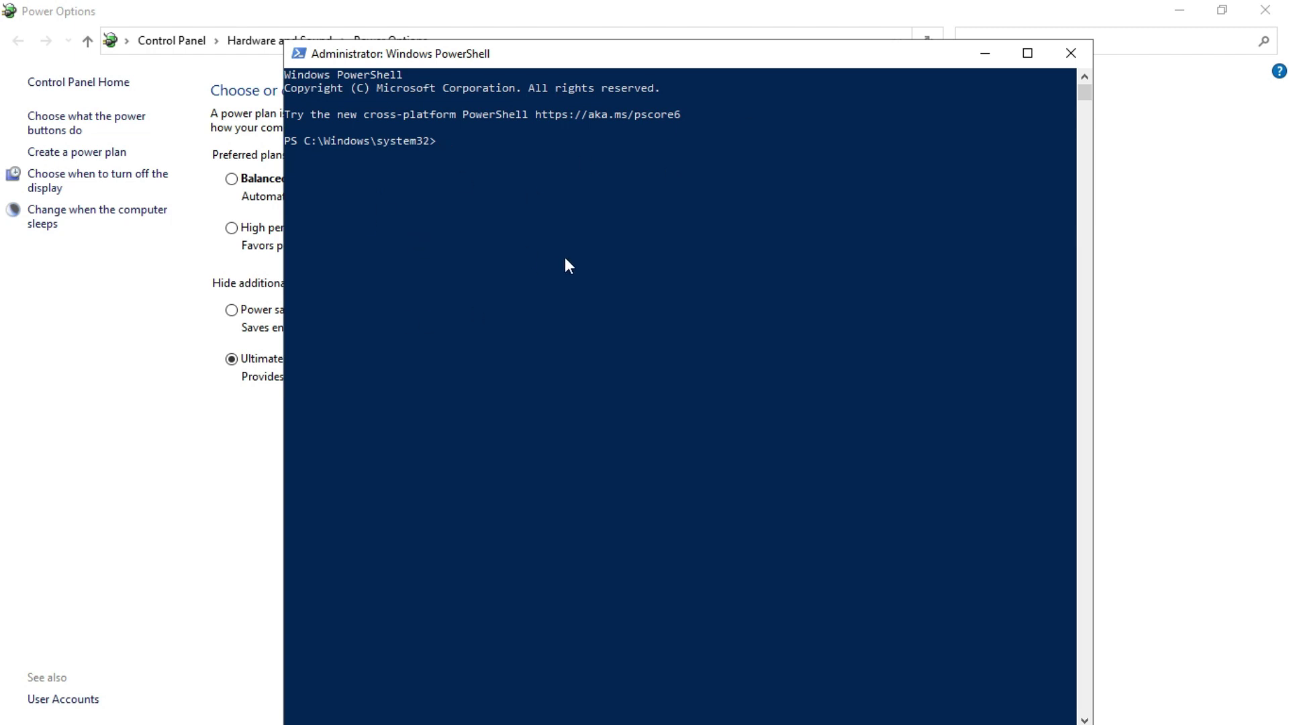
pyautogui.write('powercfg -duplicatescheme e9a42b02-d5df-448d-aa00-03f14749eb61')
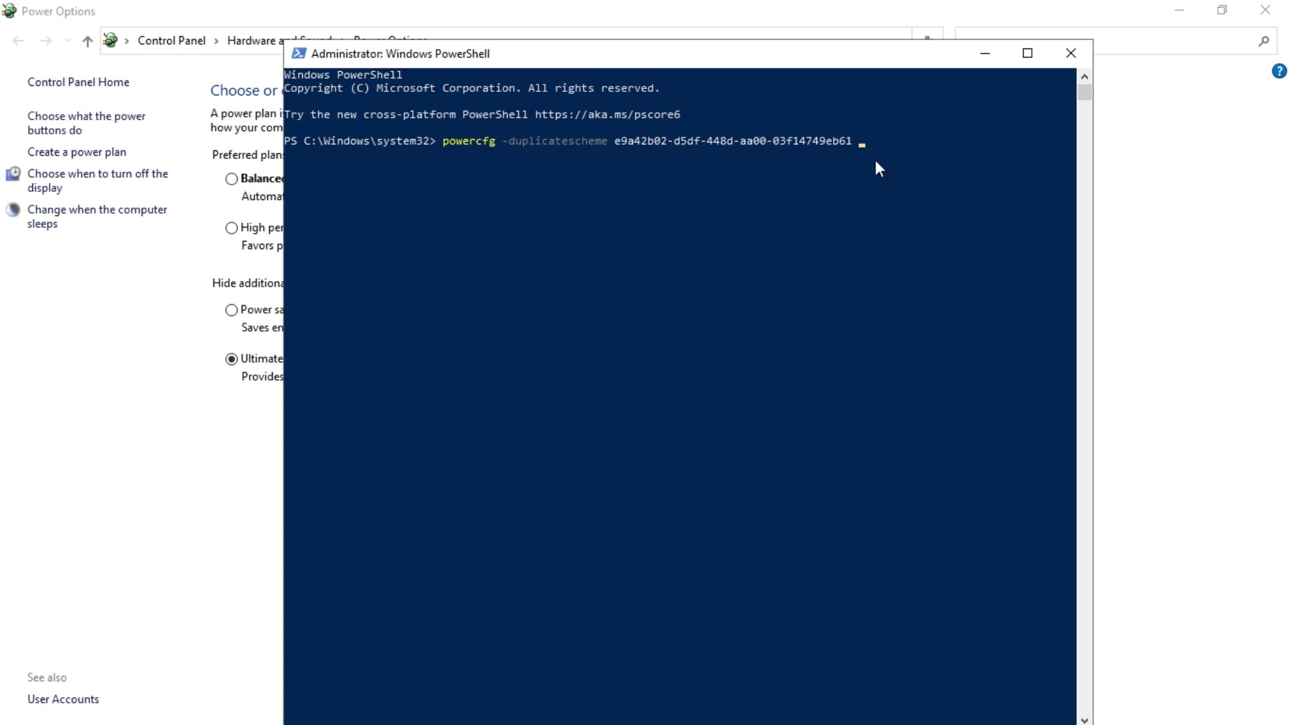
# Reposition the console and run the command to add an Ultimate Performance scheme
pyautogui.moveTo(654, 142); pyautogui.dragTo(594, 142)
pyautogui.click(897, 139)
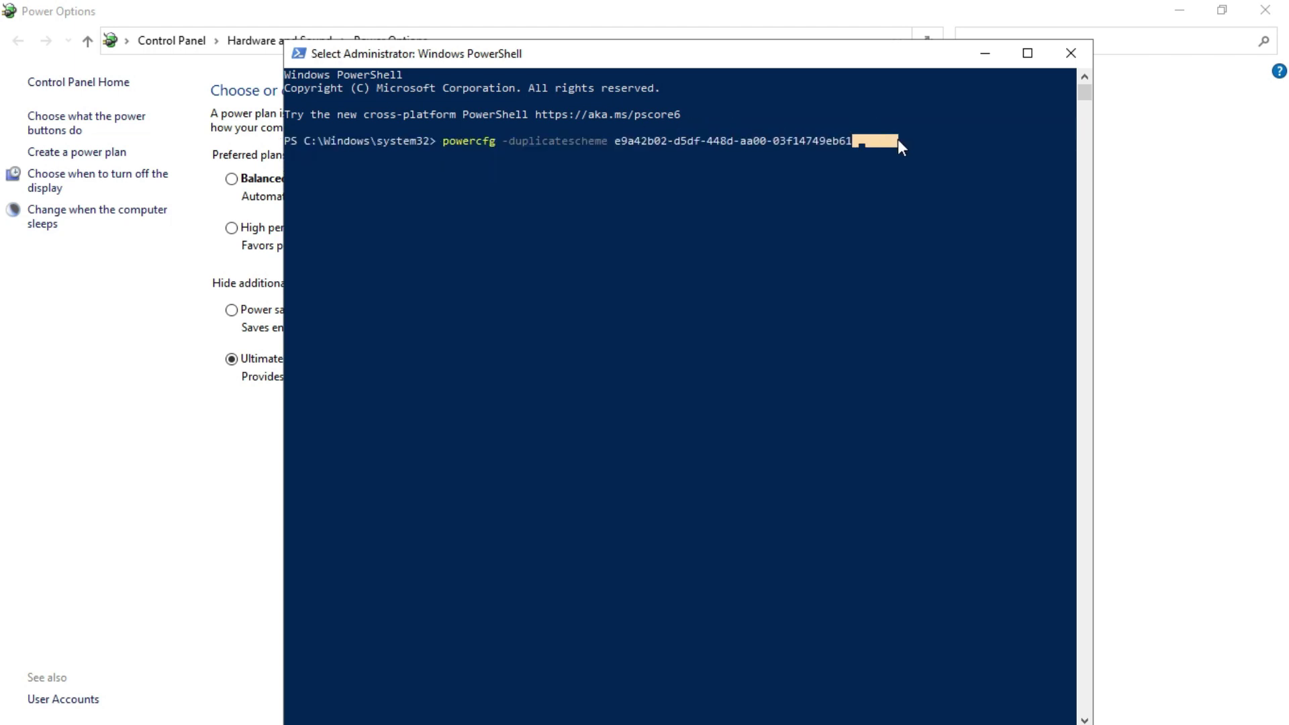
pyautogui.click(862, 141)
pyautogui.rightClick(860, 139)
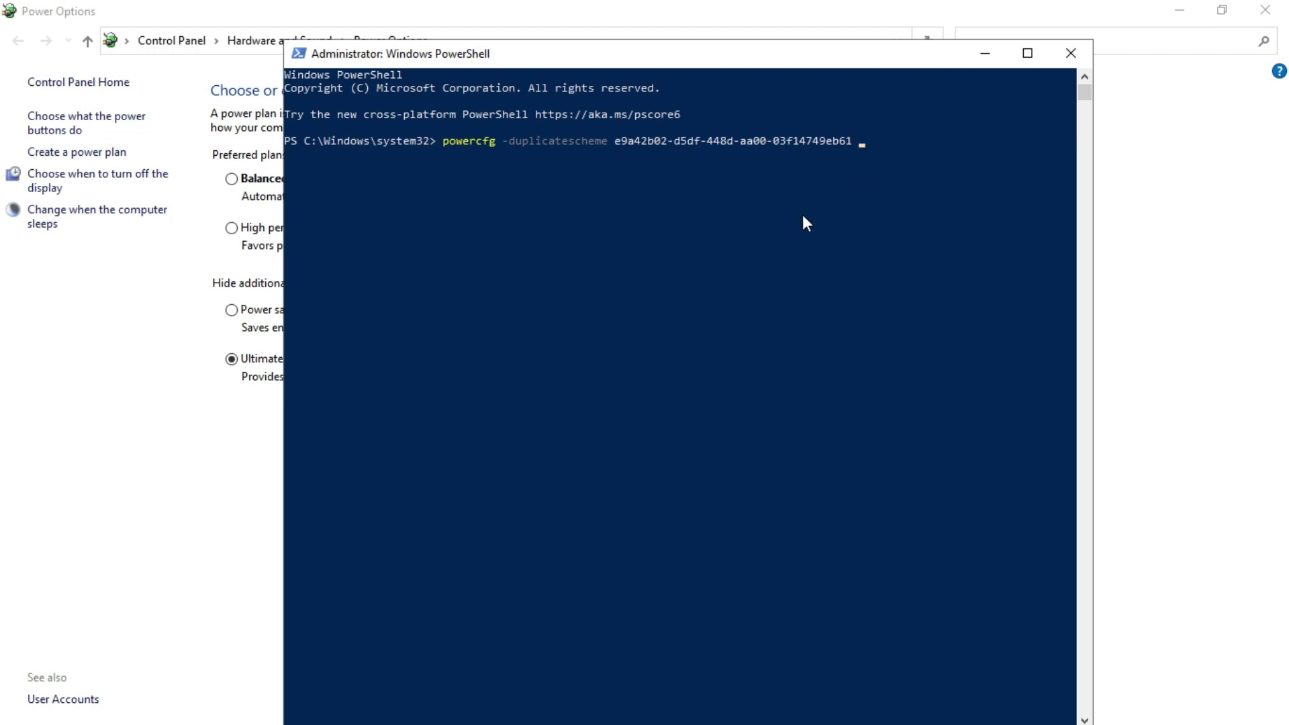
pyautogui.moveTo(411, 65); pyautogui.dragTo(595, 65)
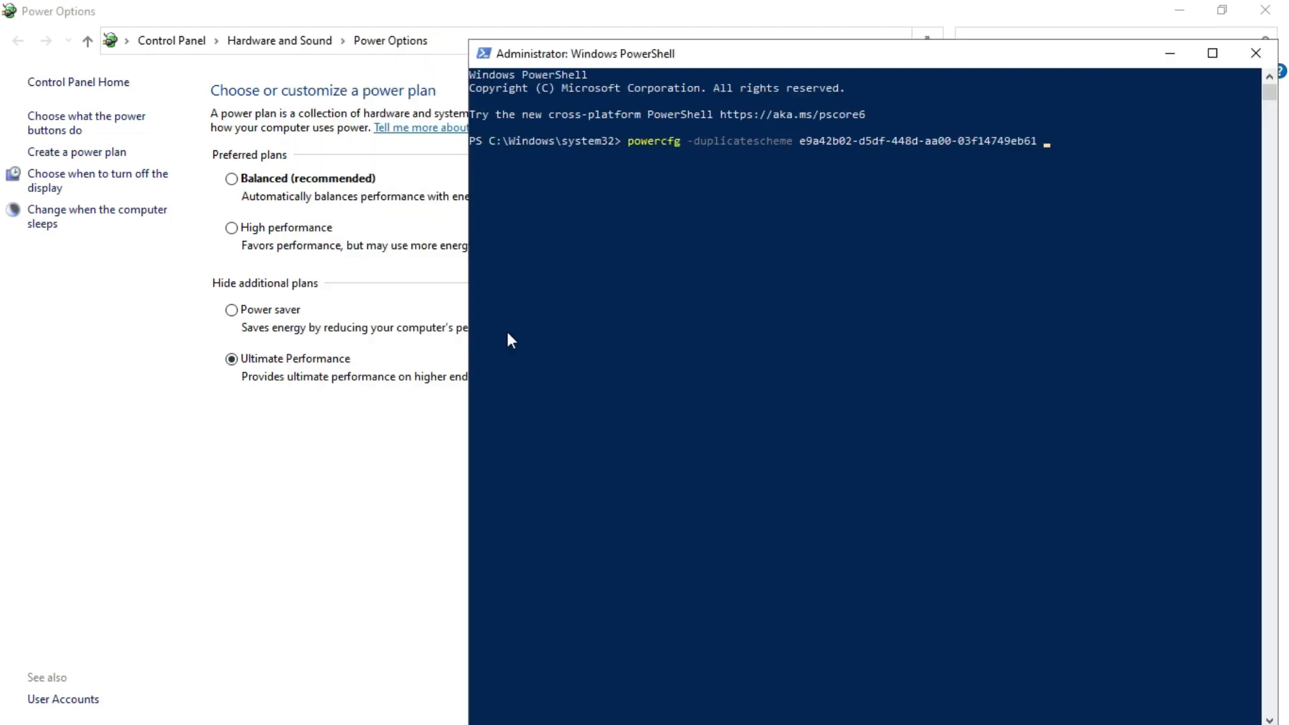
pyautogui.moveTo(772, 62); pyautogui.dragTo(330, 62)
pyautogui.moveTo(609, 58); pyautogui.dragTo(709, 62)
pyautogui.press('Return')
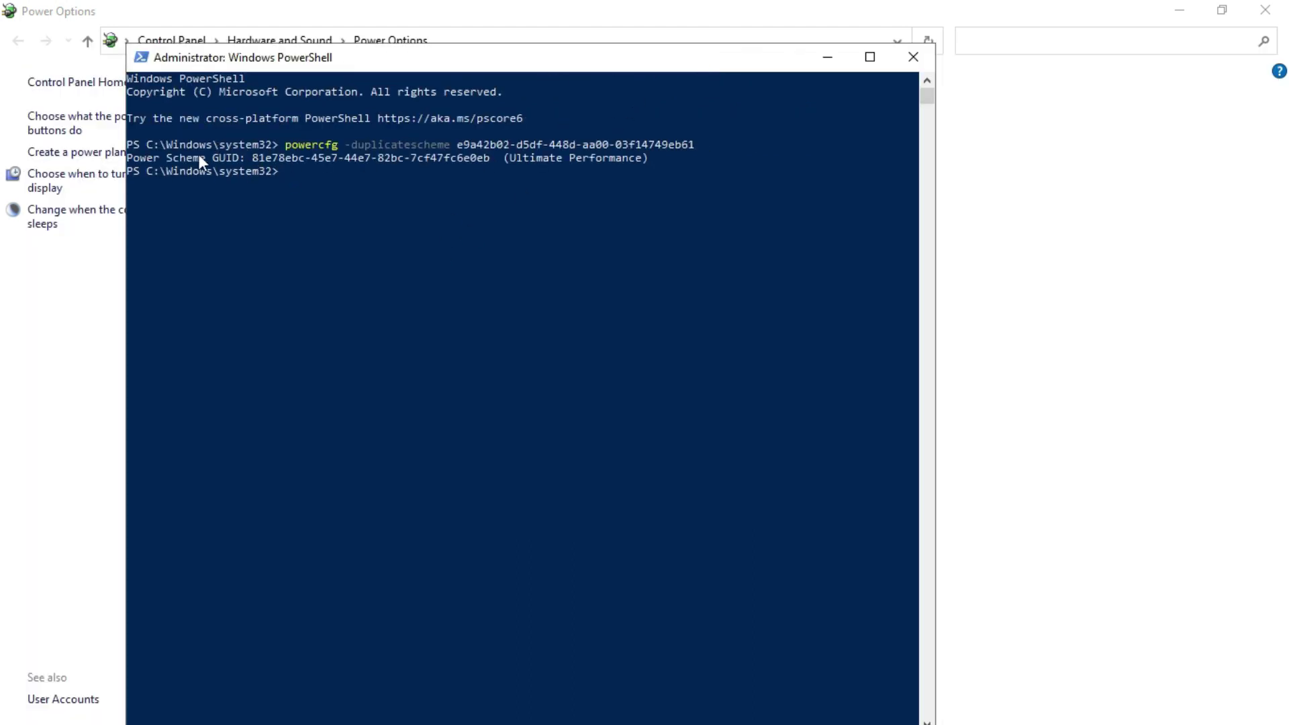
# Highlight the new GUID and '(Ultimate Performance)' label in the output, then close PowerShell
pyautogui.moveTo(455, 165); pyautogui.dragTo(175, 157)
pyautogui.click(494, 190)
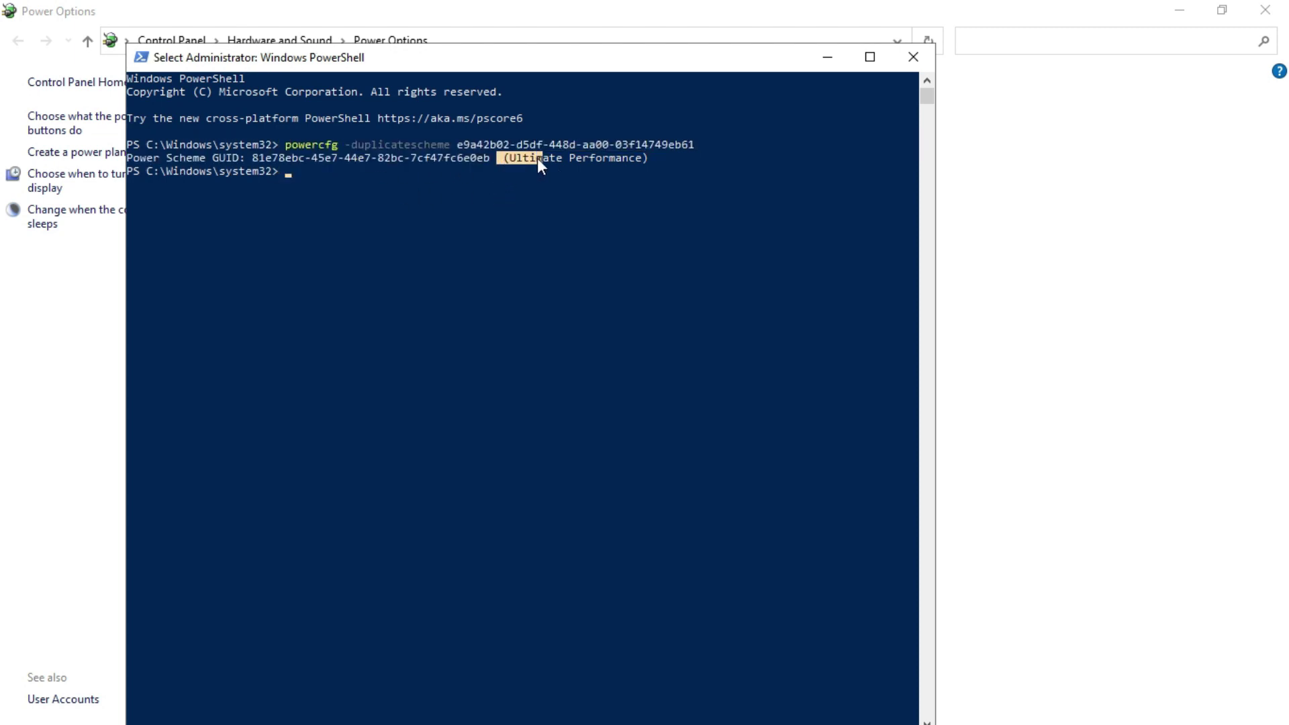
pyautogui.moveTo(537, 159); pyautogui.dragTo(678, 156)
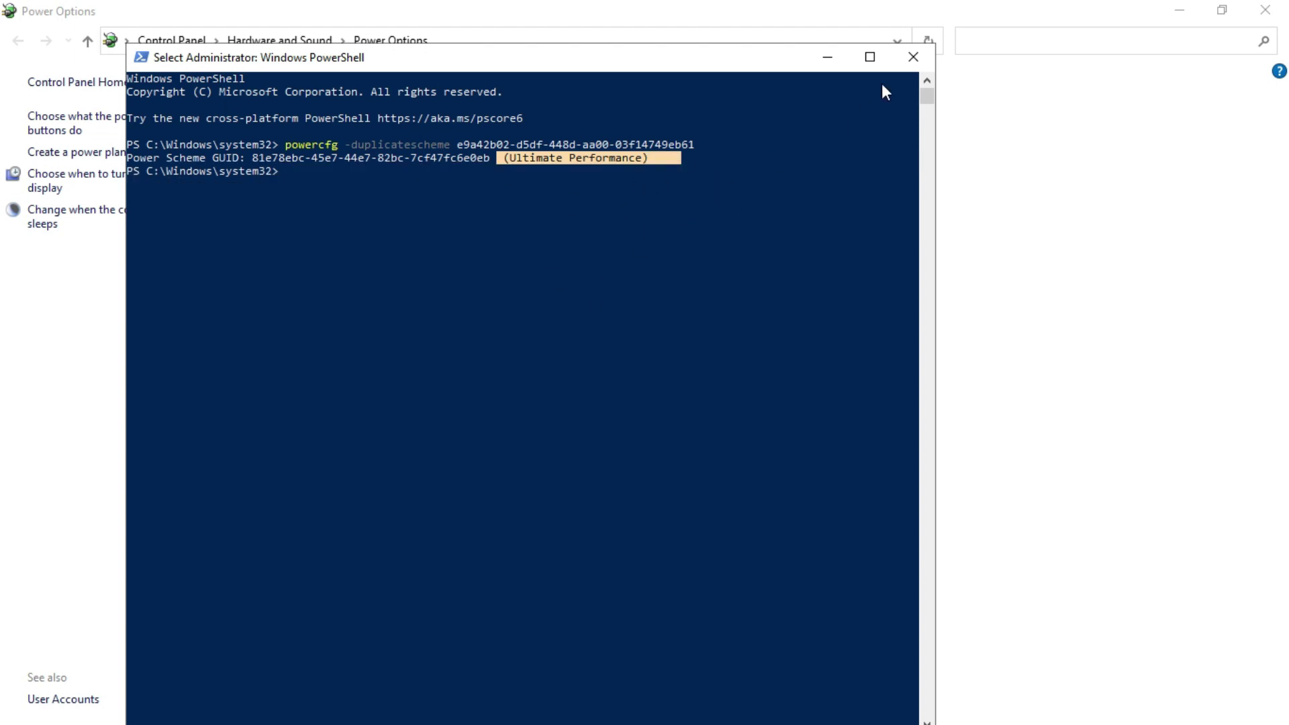
pyautogui.click(912, 57)
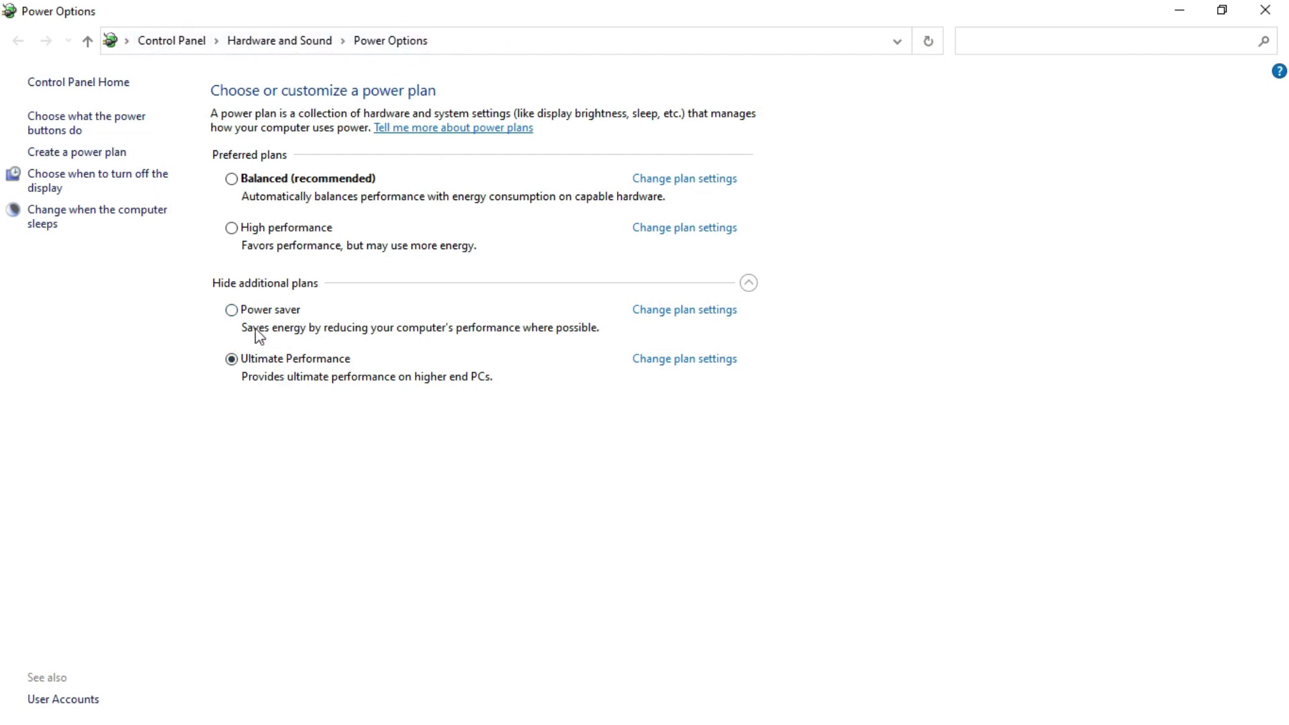
# Collapse and re-expand the additional power plans, then close Power Options
pyautogui.click(749, 283)
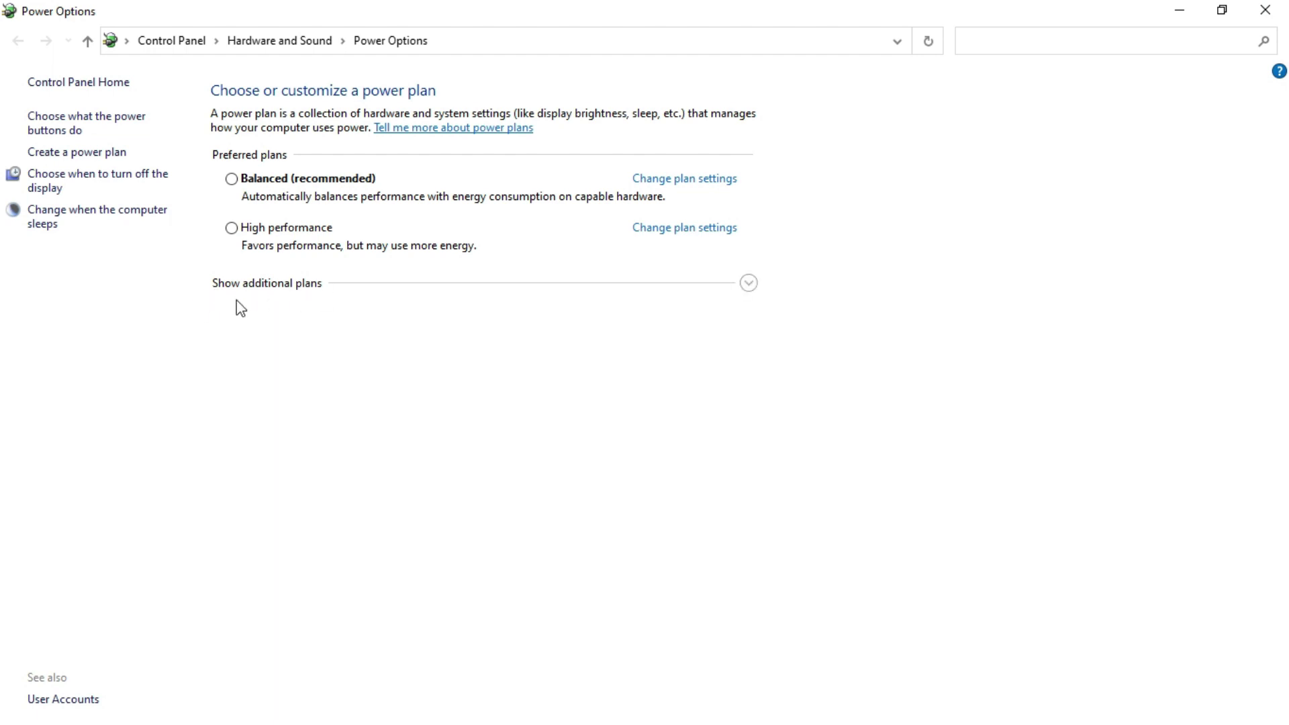
pyautogui.click(753, 292)
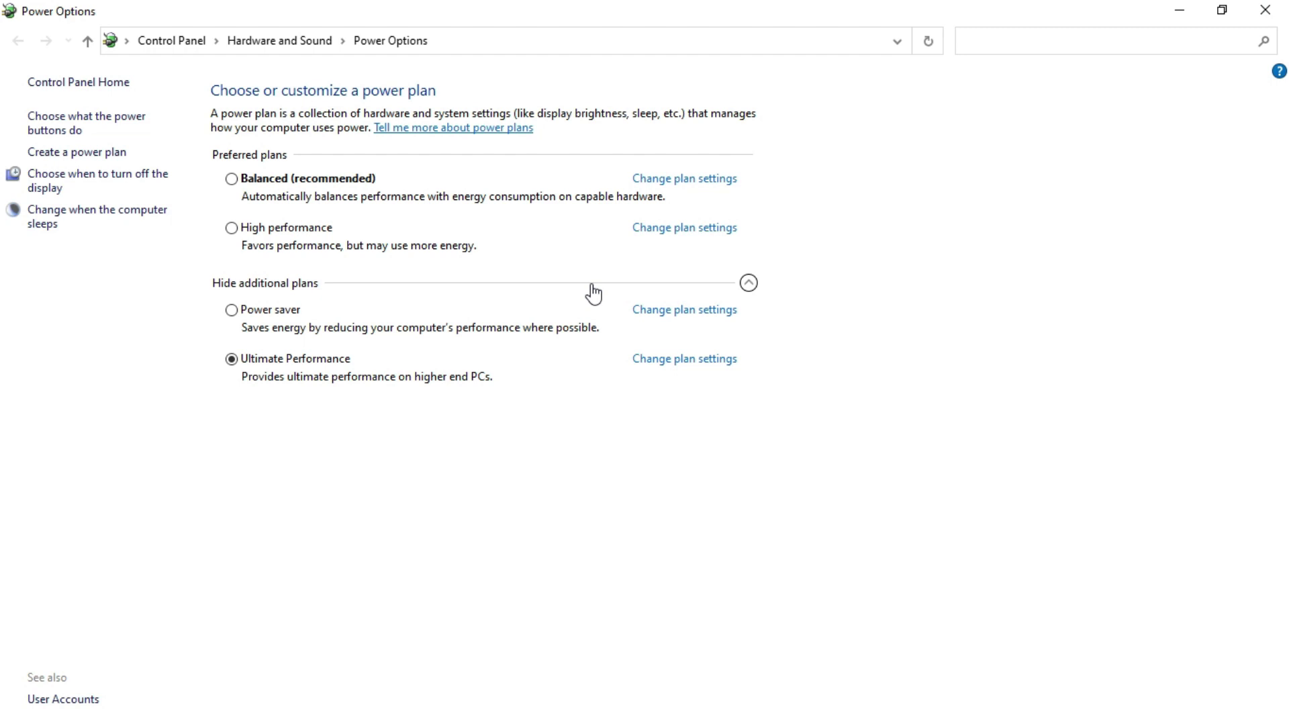
pyautogui.click(1266, 10)
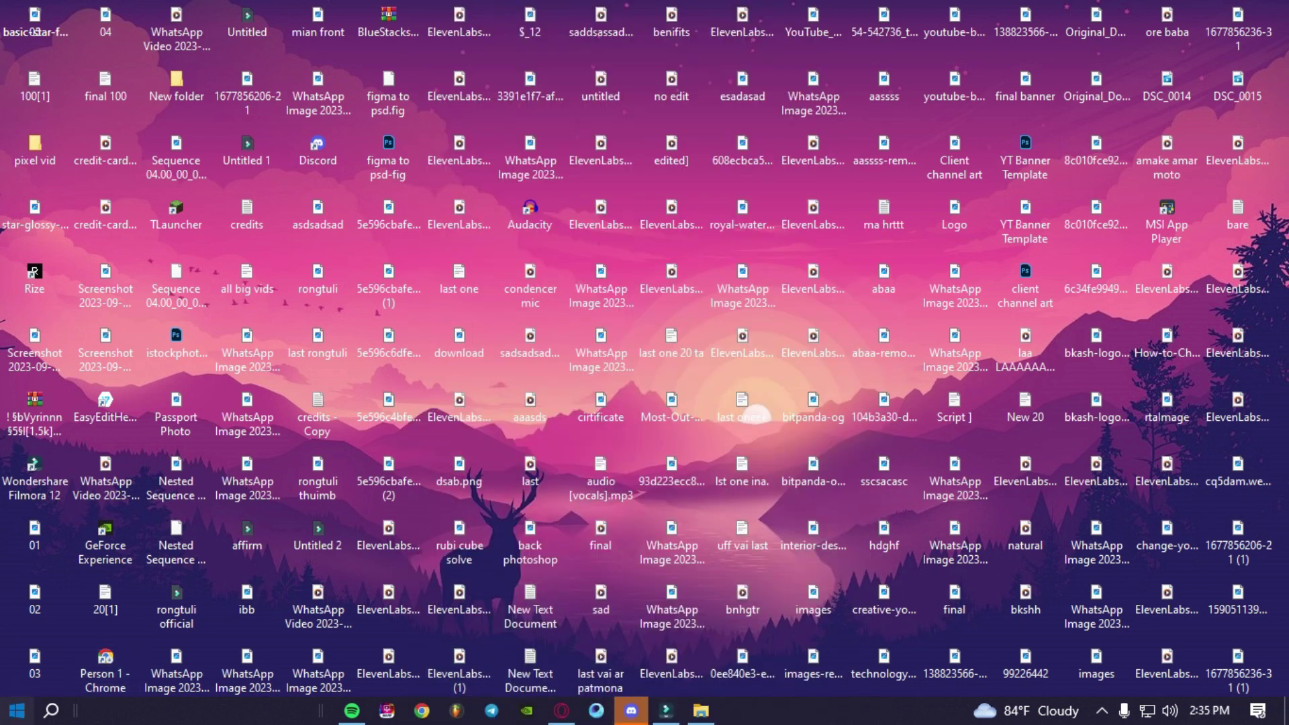
pyautogui.press('super')
# Search Settings for 'graphics se' to open Graphics settings and expand the Filmora launcher entry
pyautogui.click(23, 627)
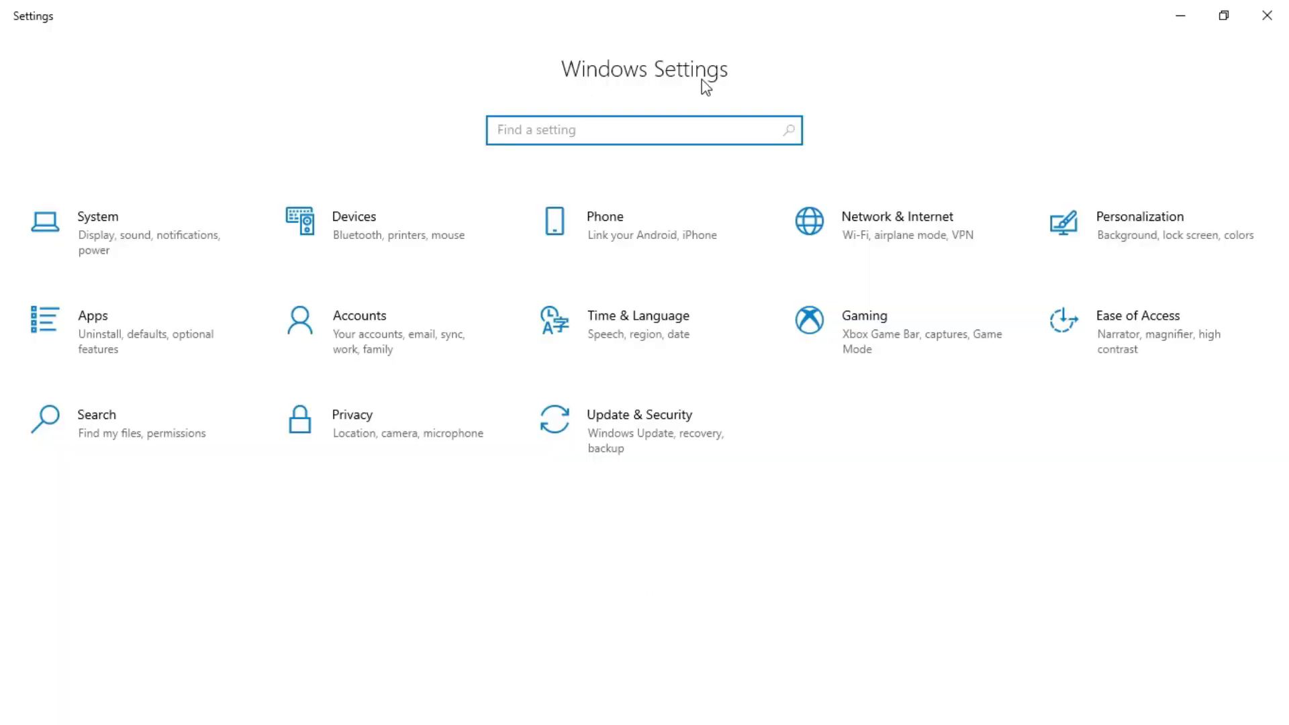
pyautogui.click(645, 144)
pyautogui.write('gr')
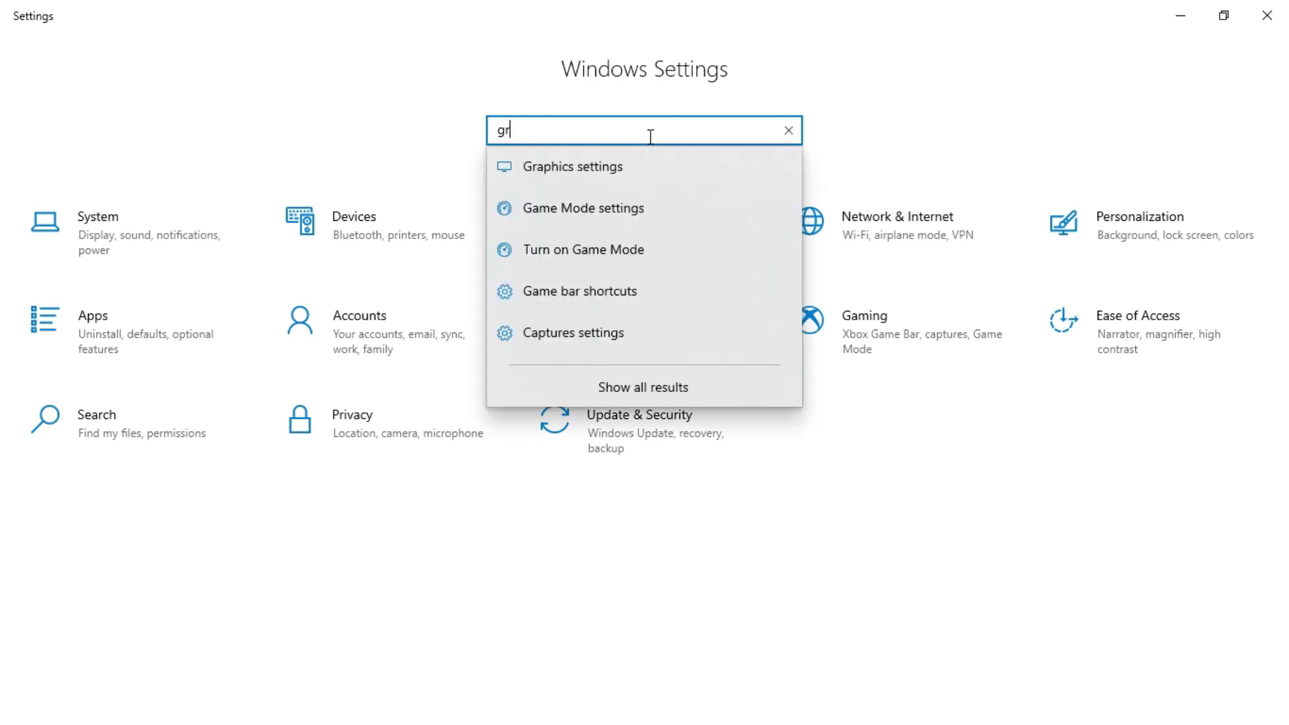
pyautogui.write('aphi')
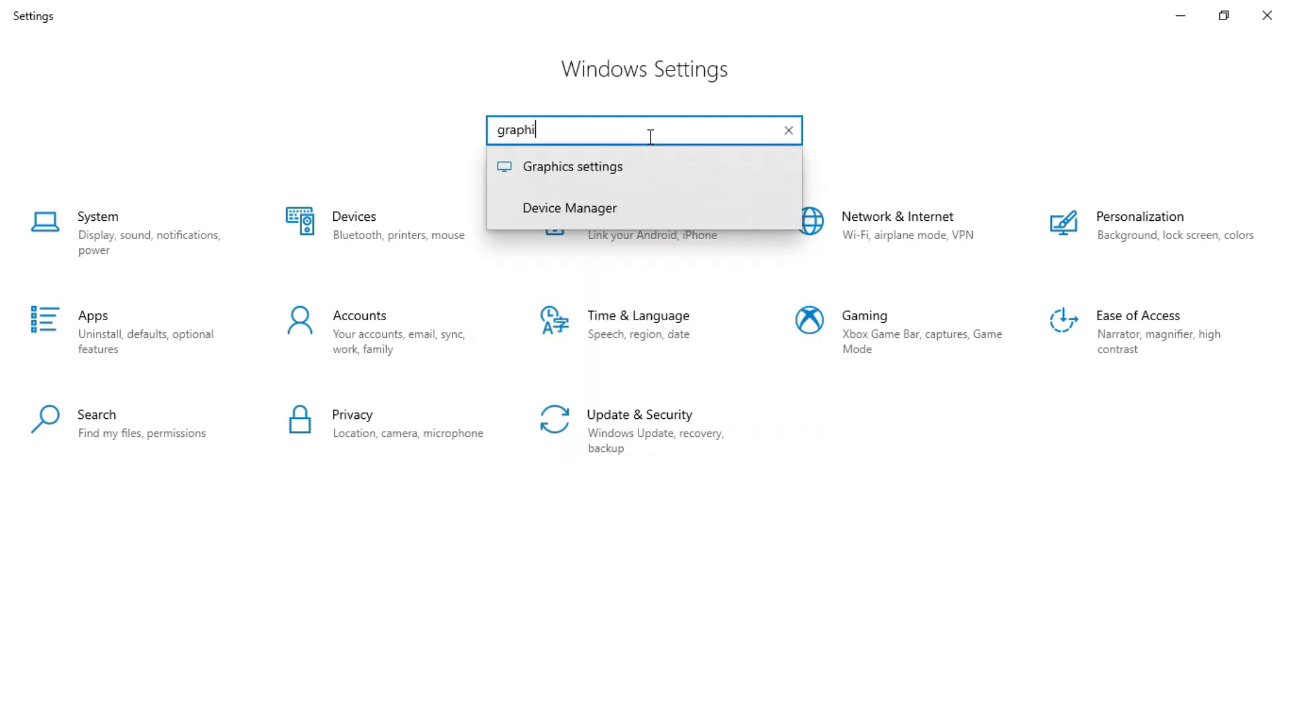
pyautogui.write('cs settings')
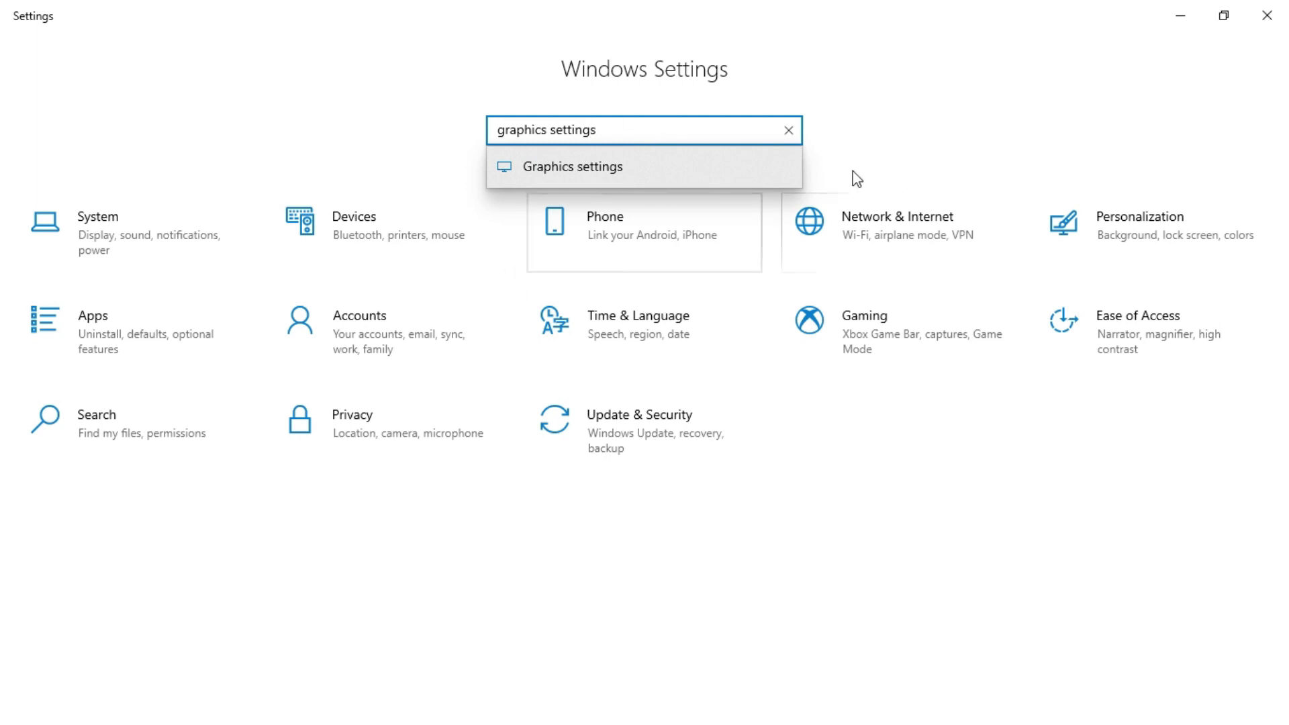
pyautogui.click(627, 168)
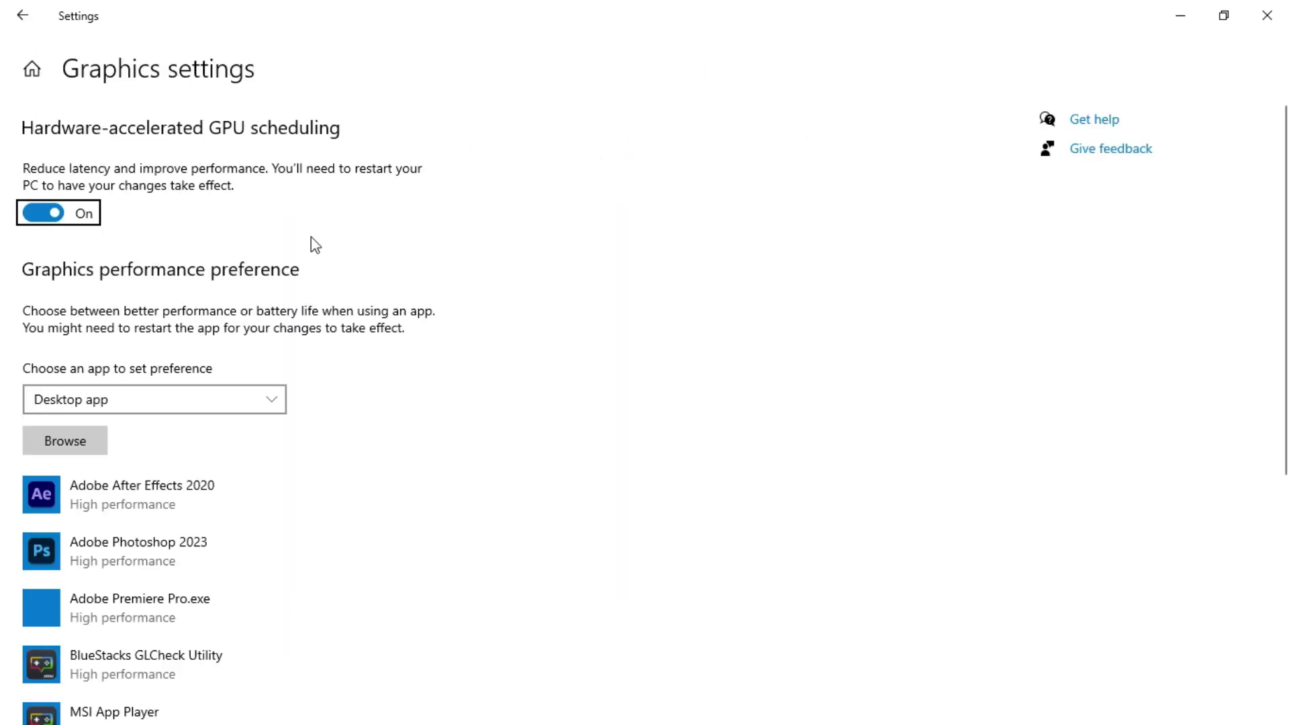
pyautogui.scroll(-5, 278, 423)
pyautogui.scroll(-1, 276, 420)
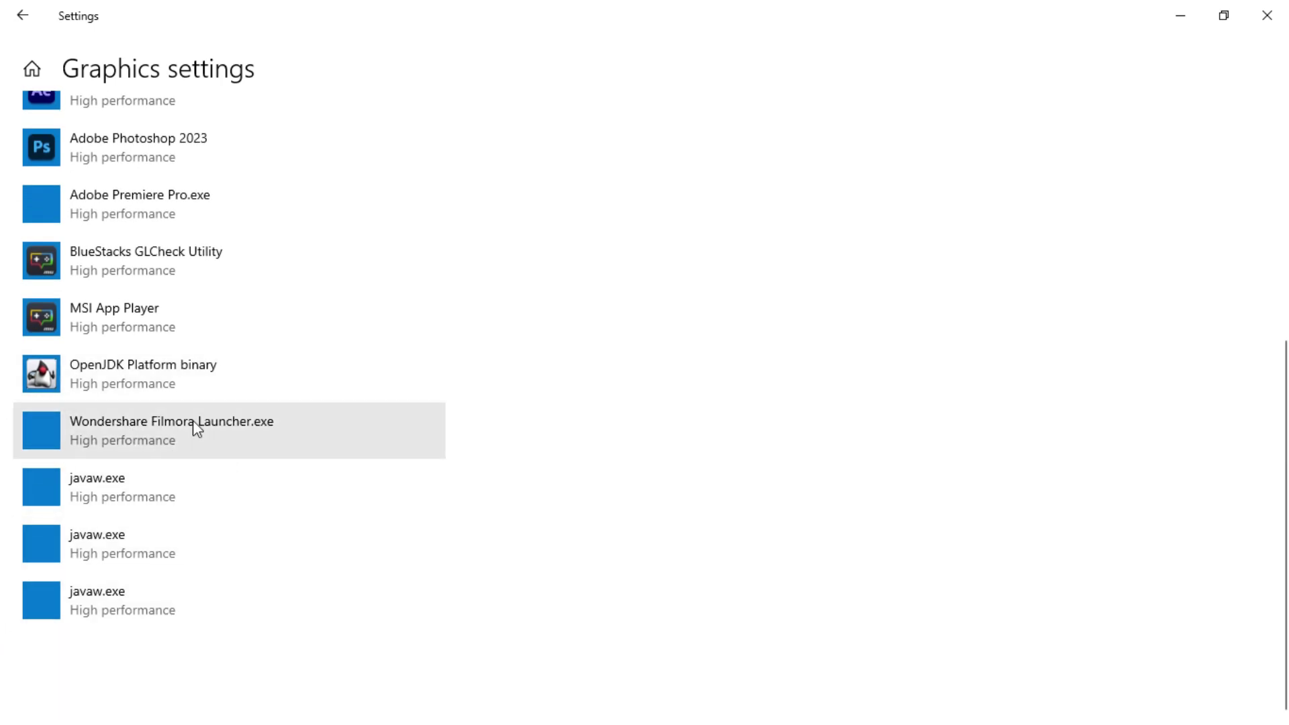
pyautogui.click(120, 442)
pyautogui.scroll(6, 430, 458)
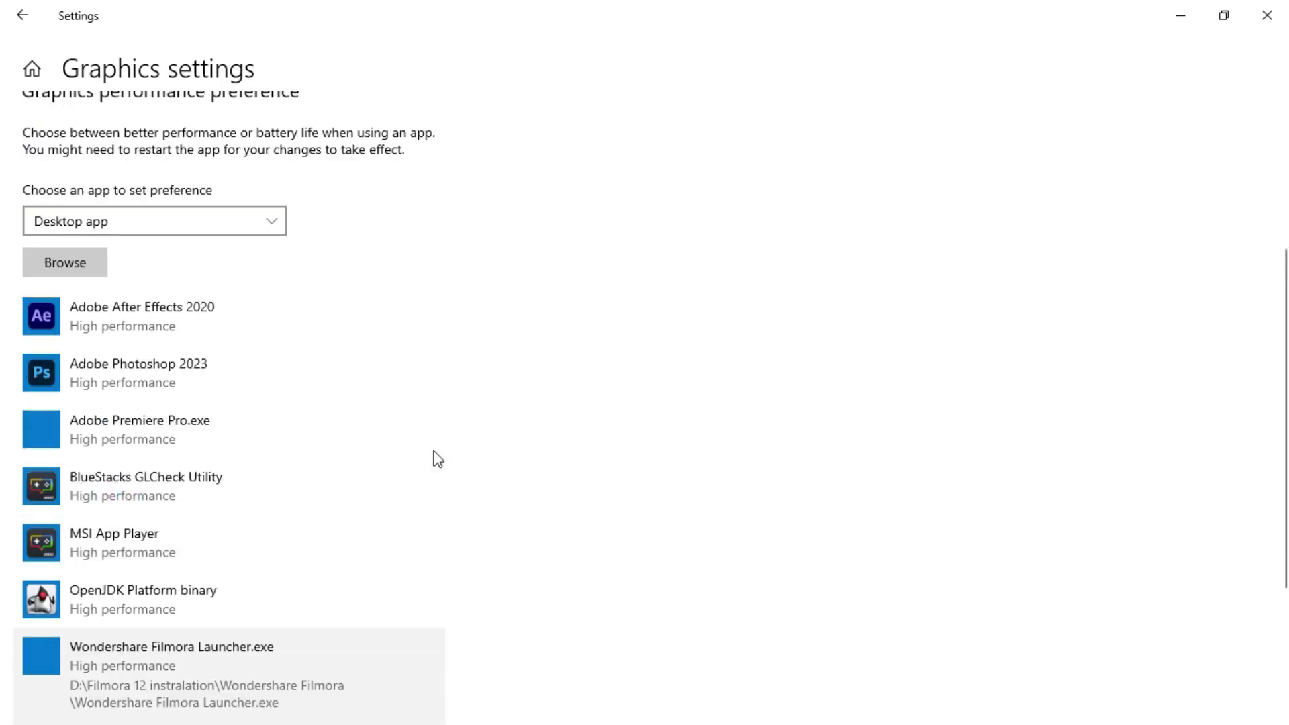
pyautogui.click(1097, 326)
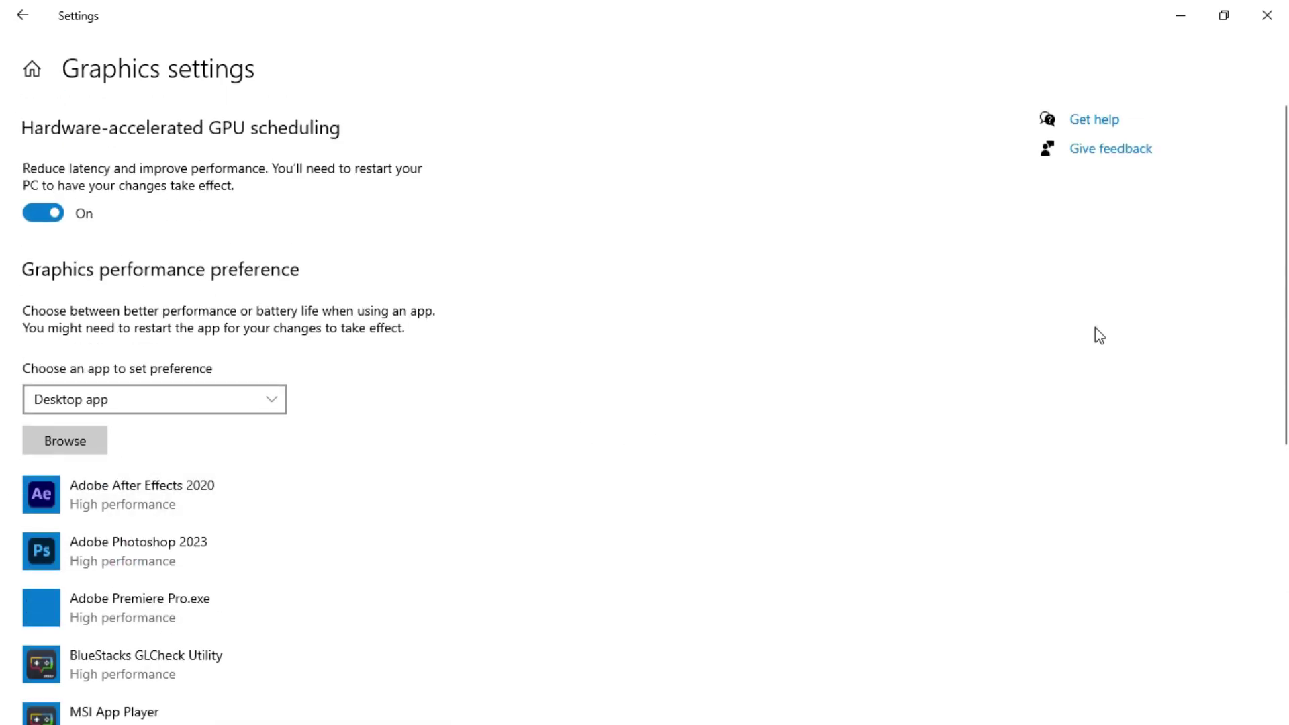
# Switch hardware-accelerated GPU scheduling off and back on, then browse for an app to add
pyautogui.click(44, 213)
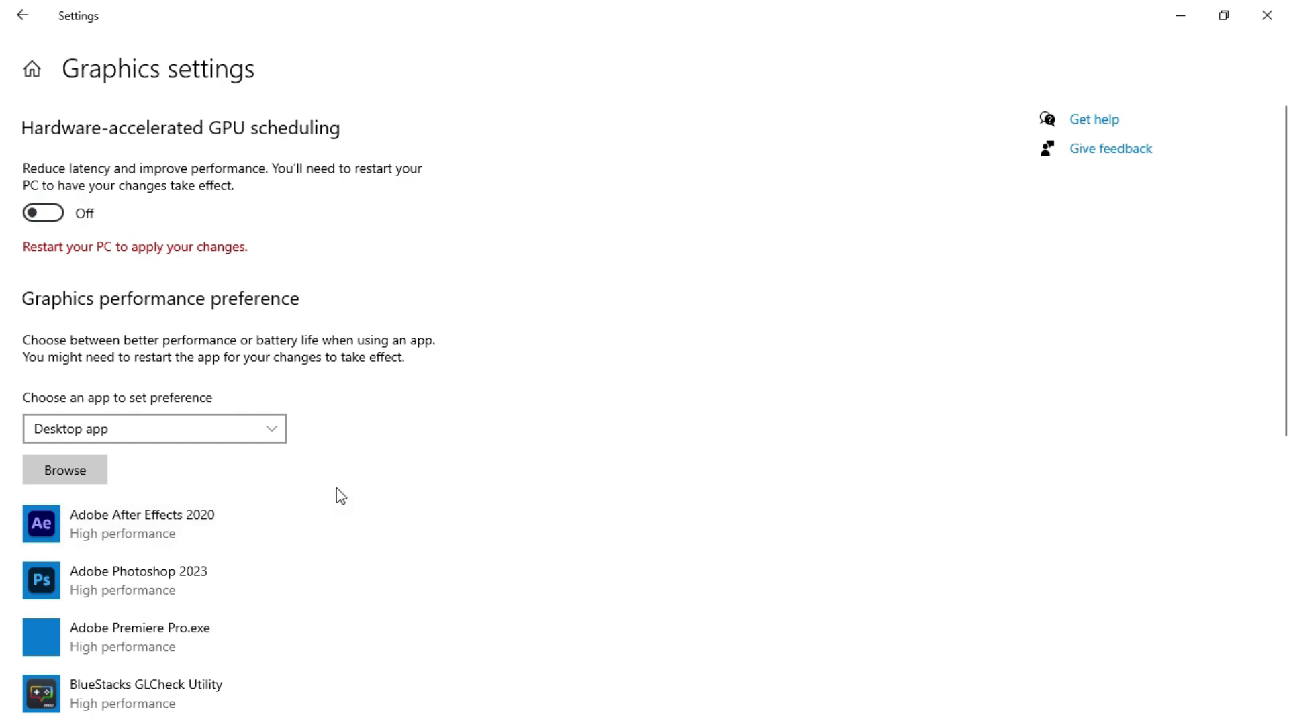
pyautogui.scroll(-7, 411, 541)
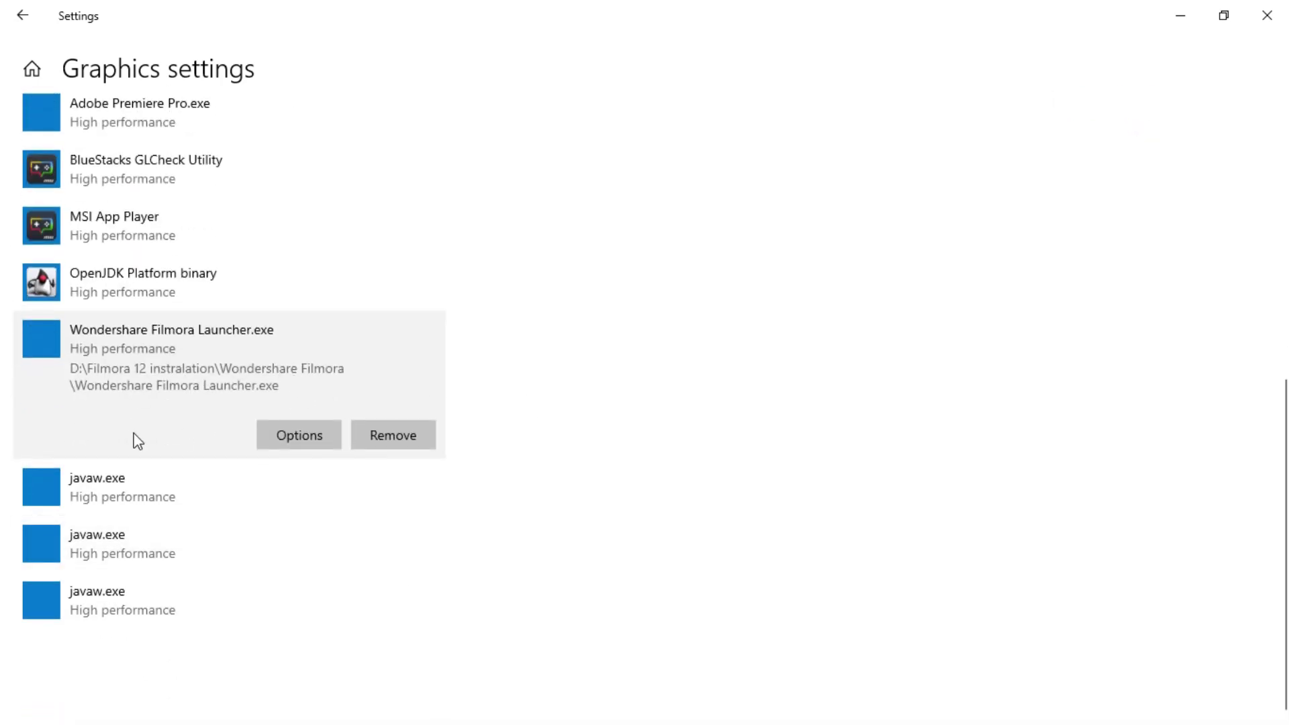
pyautogui.scroll(7, 346, 457)
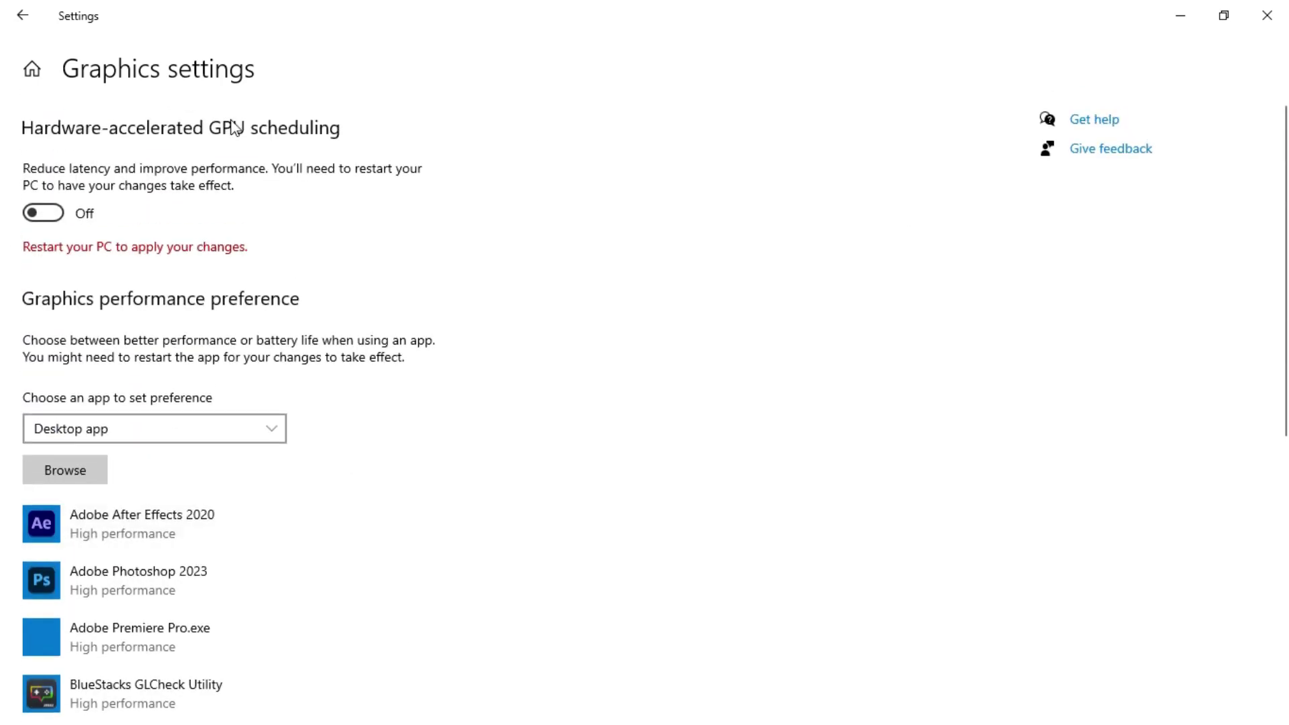
pyautogui.click(46, 215)
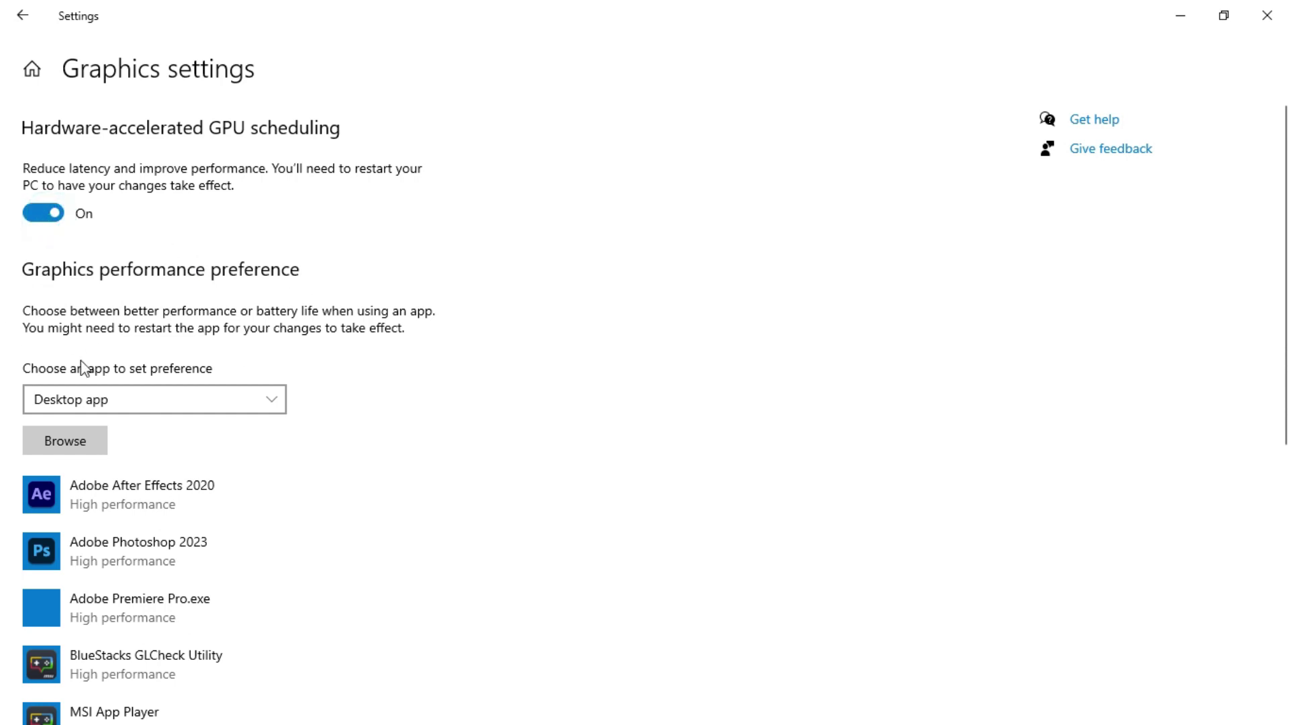
pyautogui.scroll(-7, 86, 406)
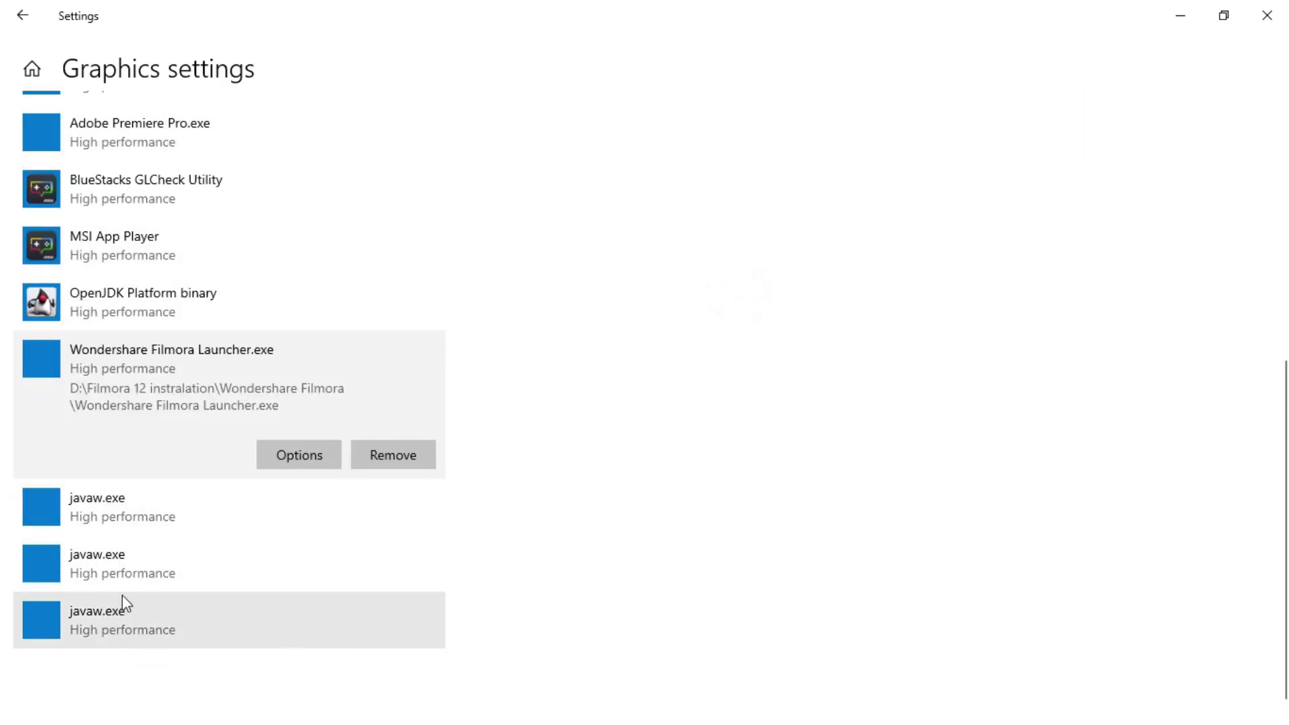
pyautogui.scroll(8, 253, 455)
pyautogui.scroll(-5, 377, 429)
pyautogui.scroll(1, 297, 464)
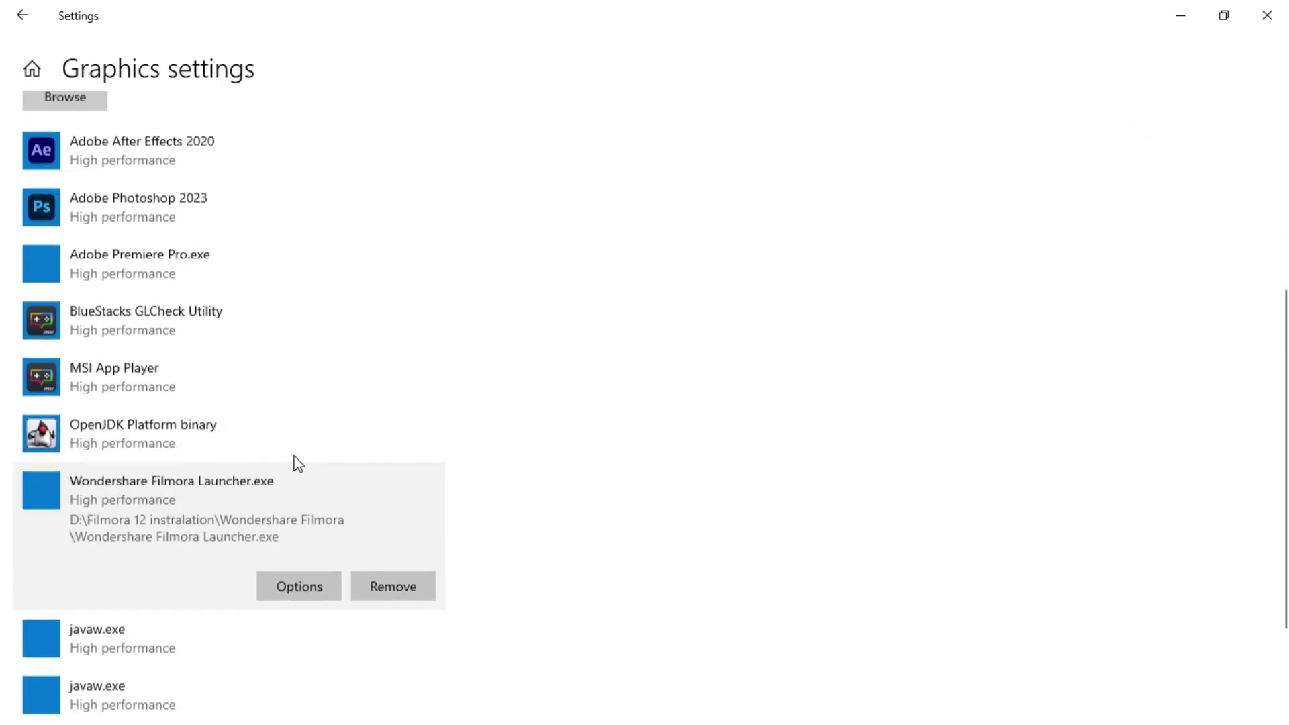
pyautogui.scroll(3, 298, 464)
pyautogui.click(83, 251)
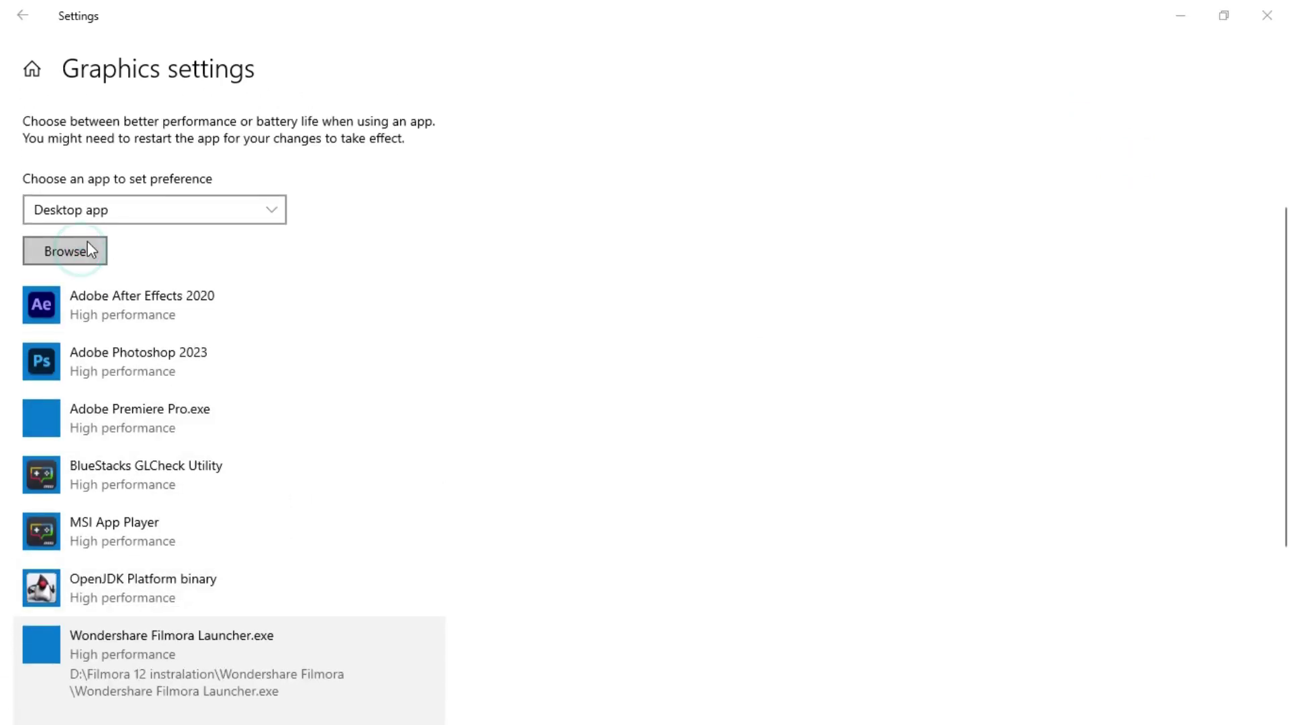
# Add Rainmeter to the graphics preference list
pyautogui.scroll(-1, 115, 296)
pyautogui.scroll(-8, 236, 279)
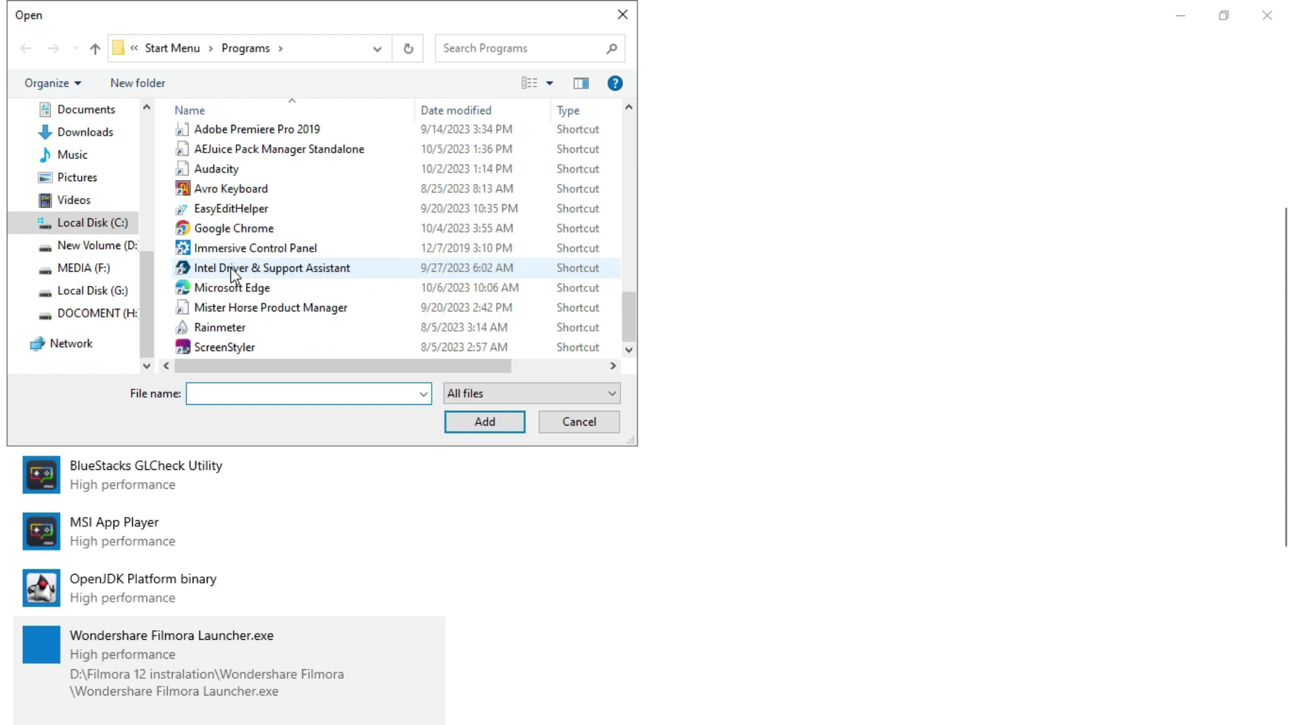
pyautogui.scroll(3, 293, 276)
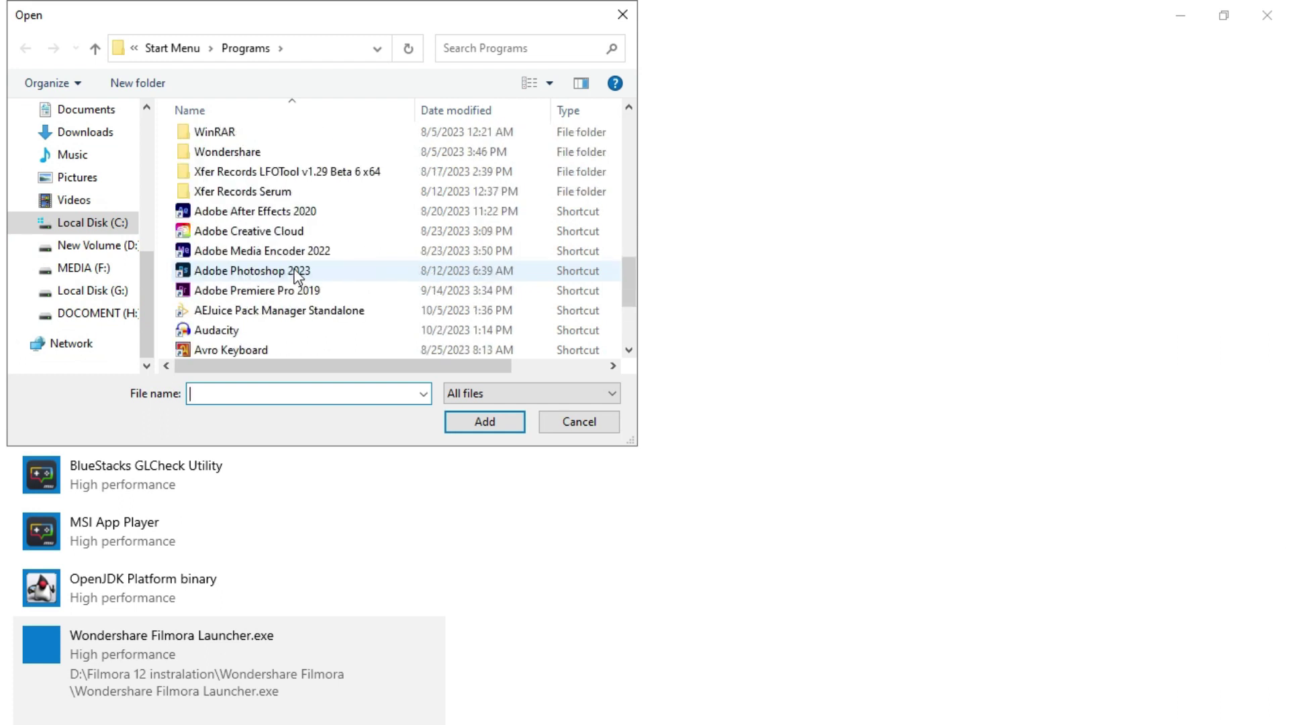
pyautogui.click(288, 212)
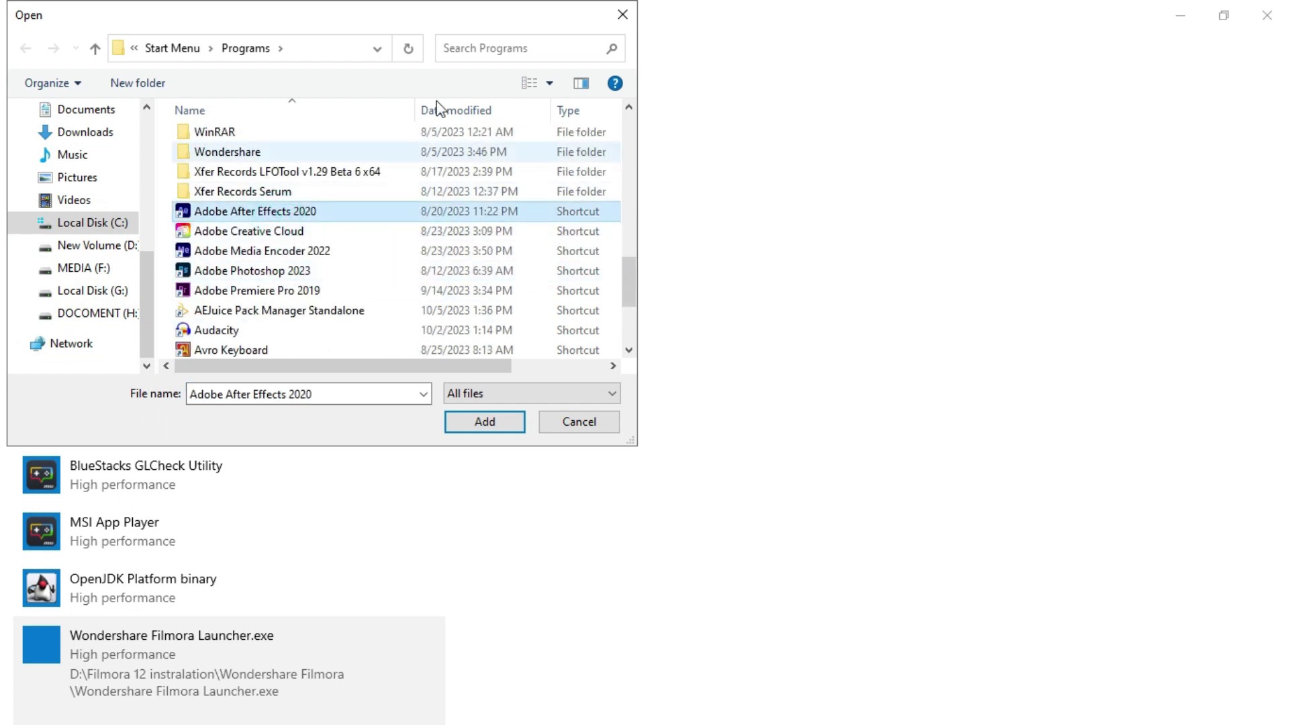
pyautogui.click(65, 441)
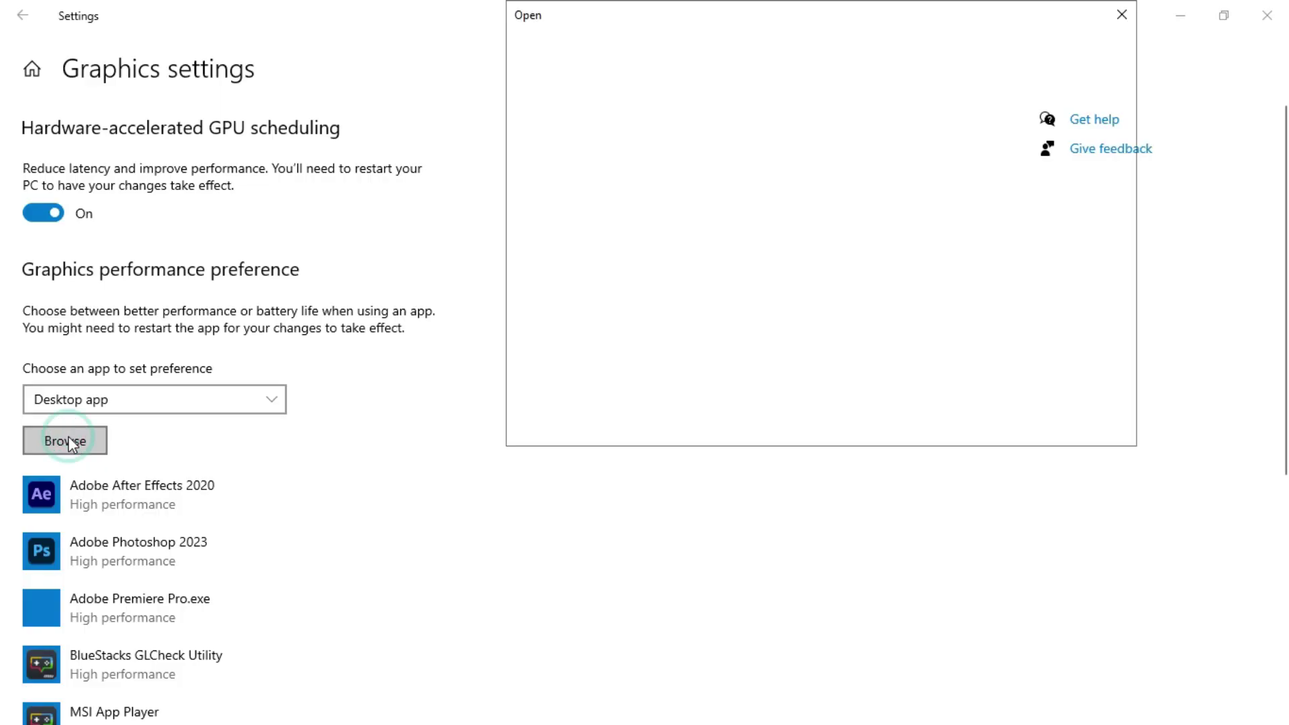
pyautogui.scroll(-10, 852, 294)
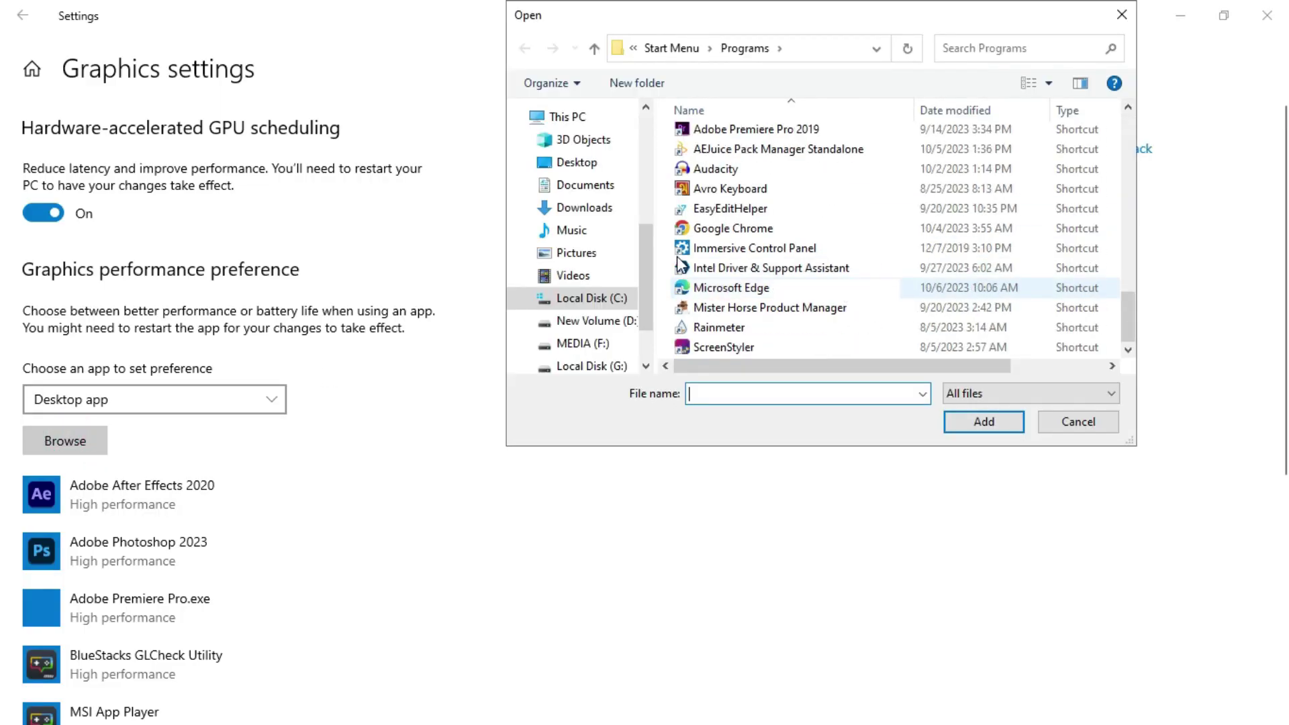
pyautogui.click(732, 328)
pyautogui.click(967, 421)
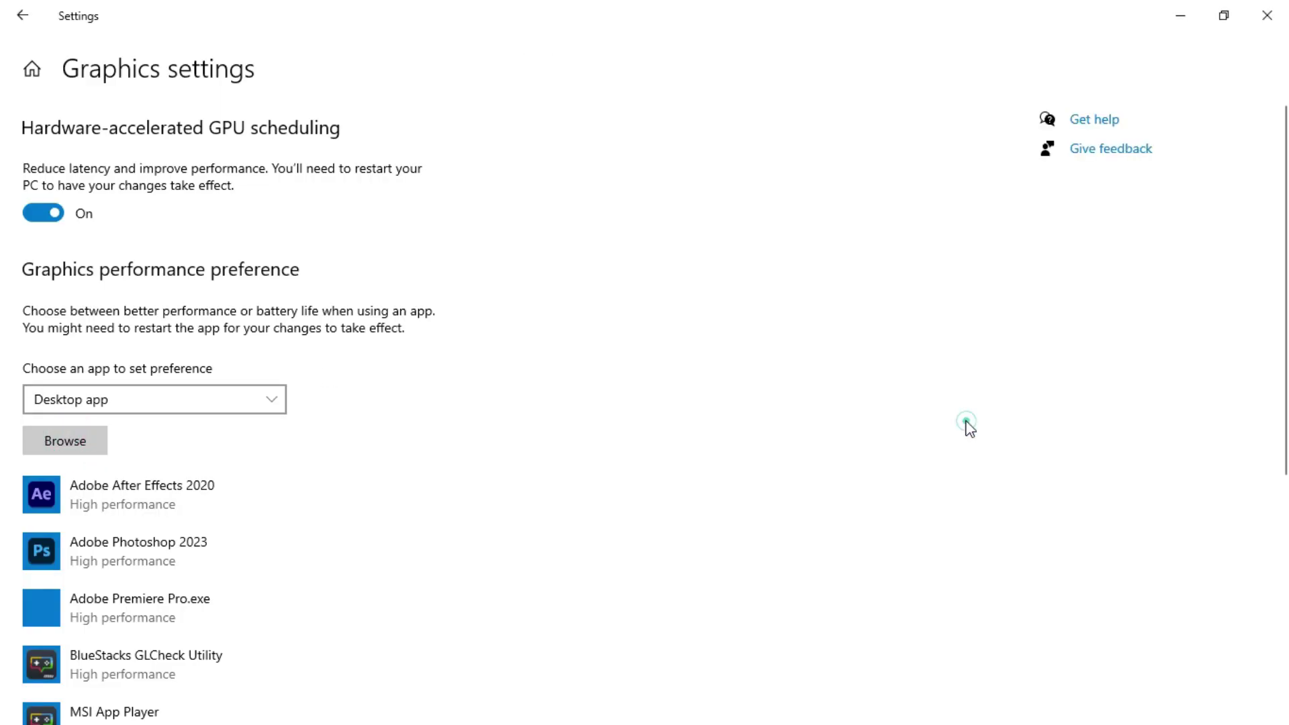
# Remove the Rainmeter entry and open the Wondershare Filmora Launcher.exe graphics preference options
pyautogui.scroll(-8, 967, 422)
pyautogui.click(411, 384)
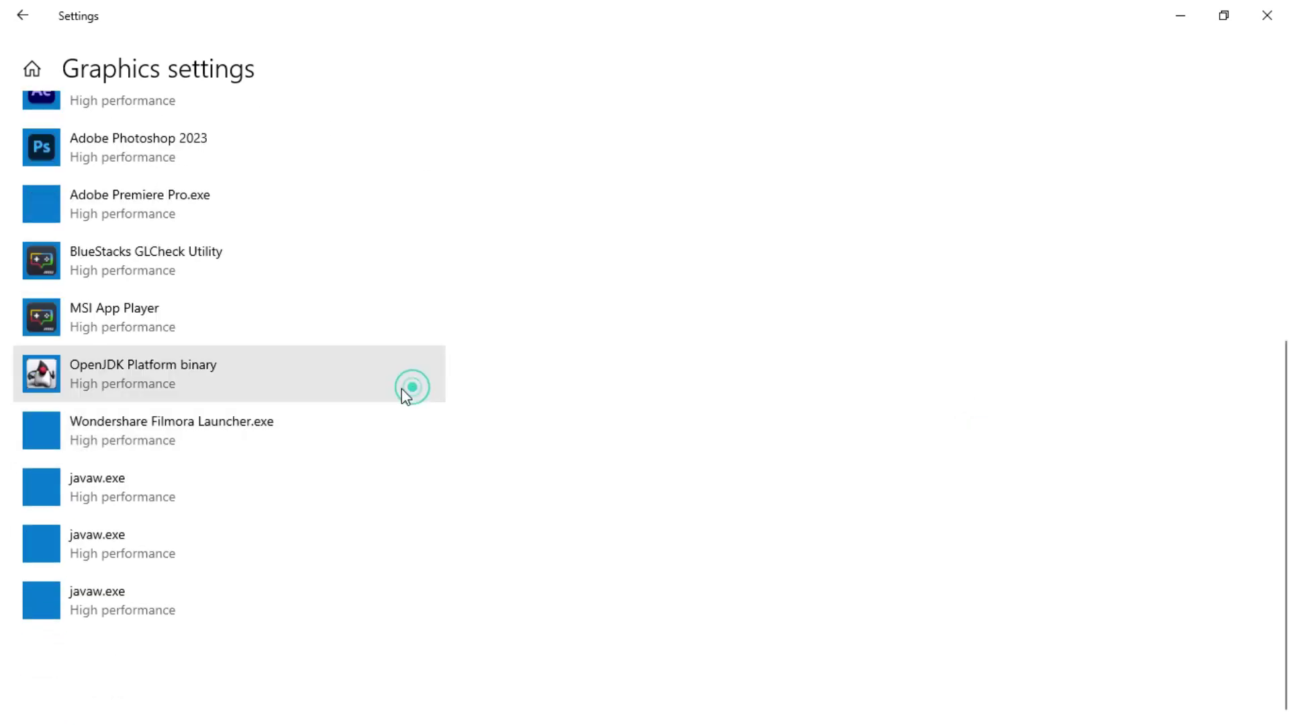
pyautogui.click(159, 442)
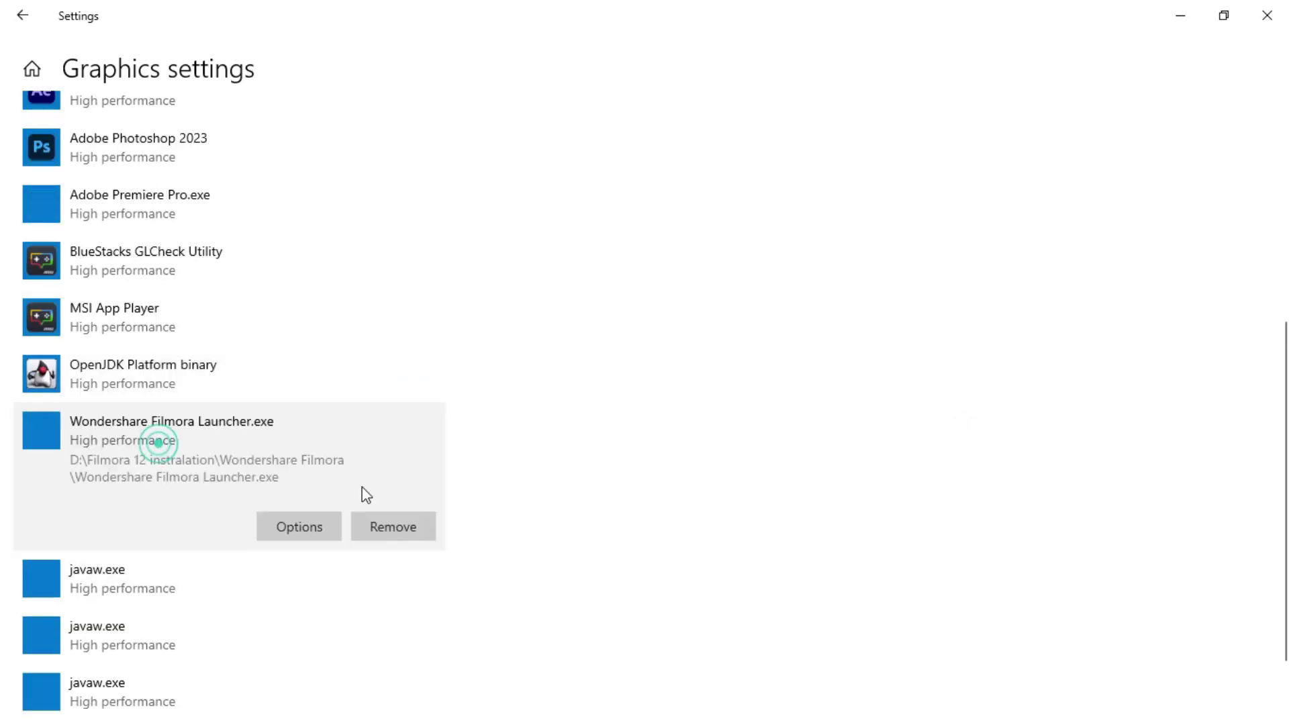
pyautogui.click(328, 534)
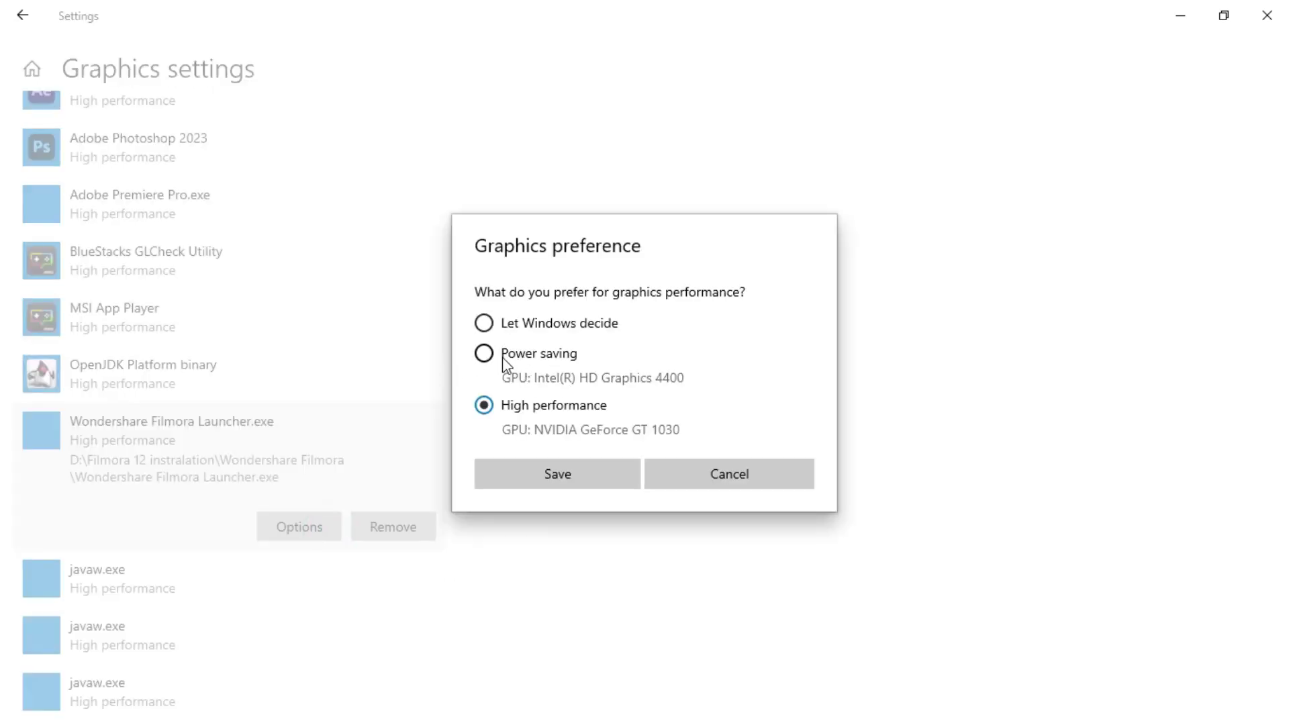
# Try Let Windows decide and High performance for the Filmora launcher, ending on Power saving (Intel HD Graphics 4400)
pyautogui.click(485, 356)
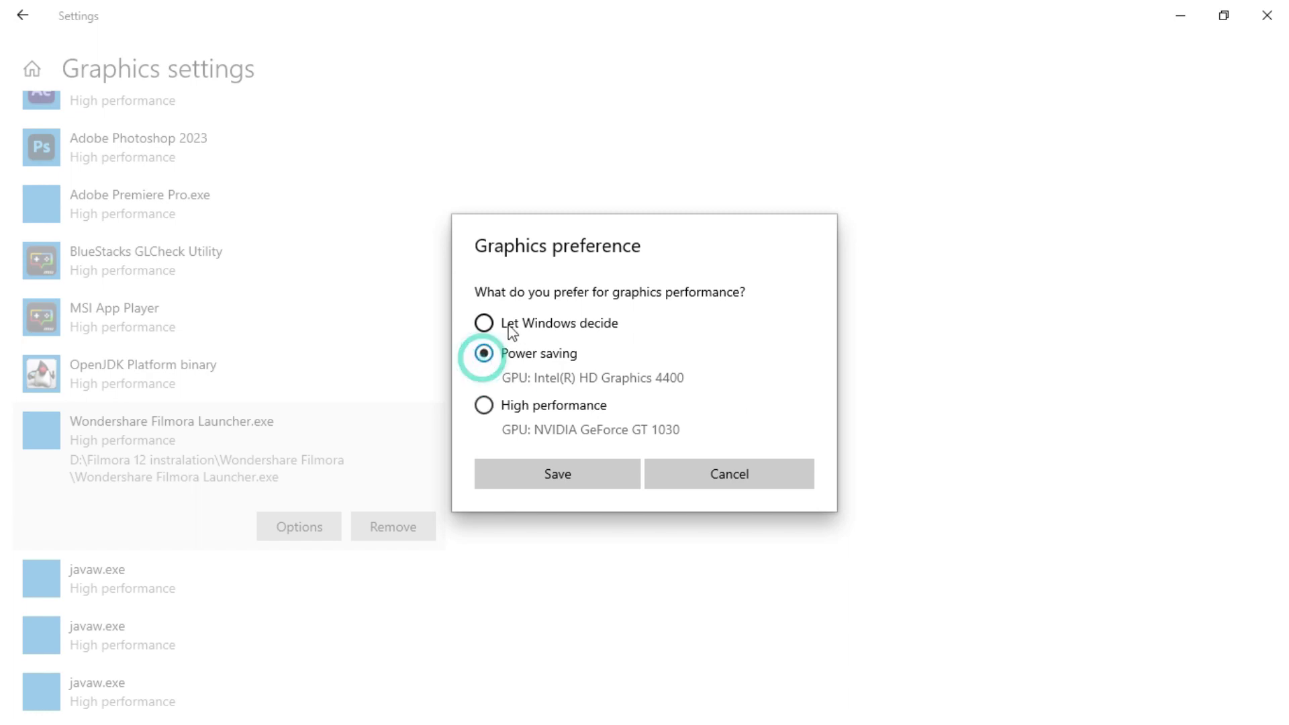
pyautogui.click(485, 325)
pyautogui.click(487, 410)
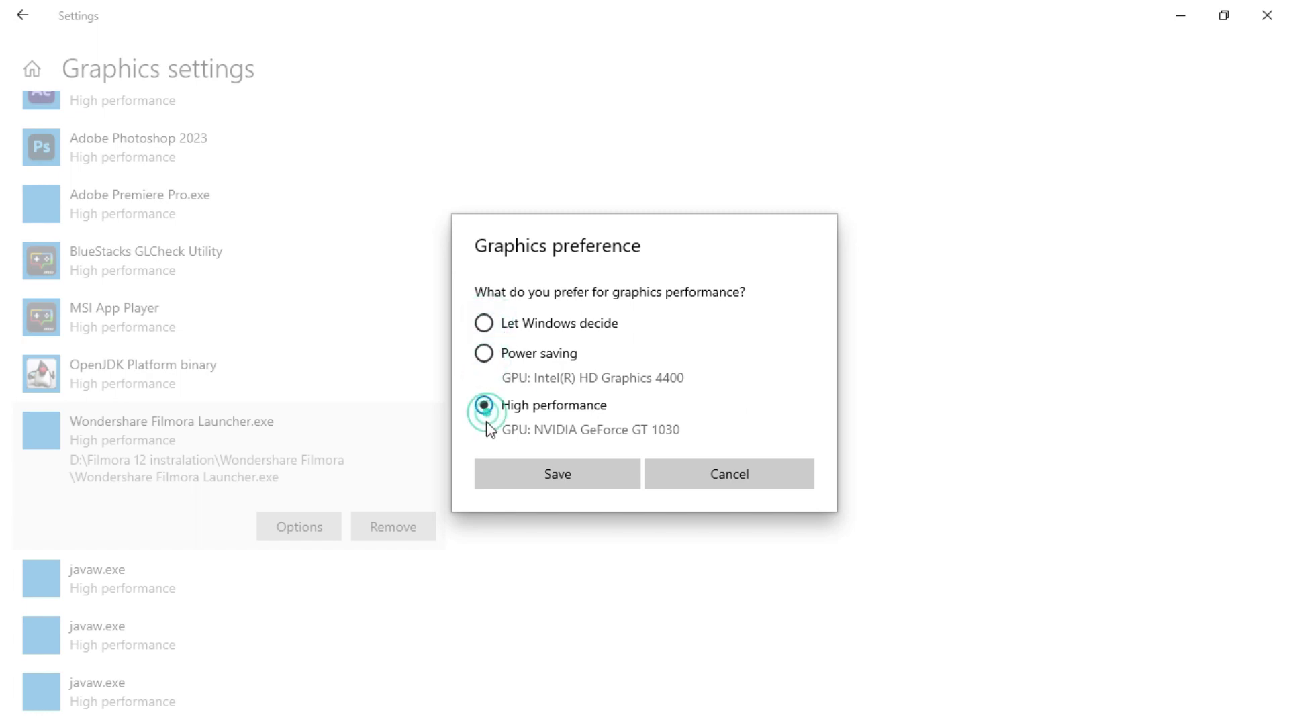
pyautogui.click(508, 352)
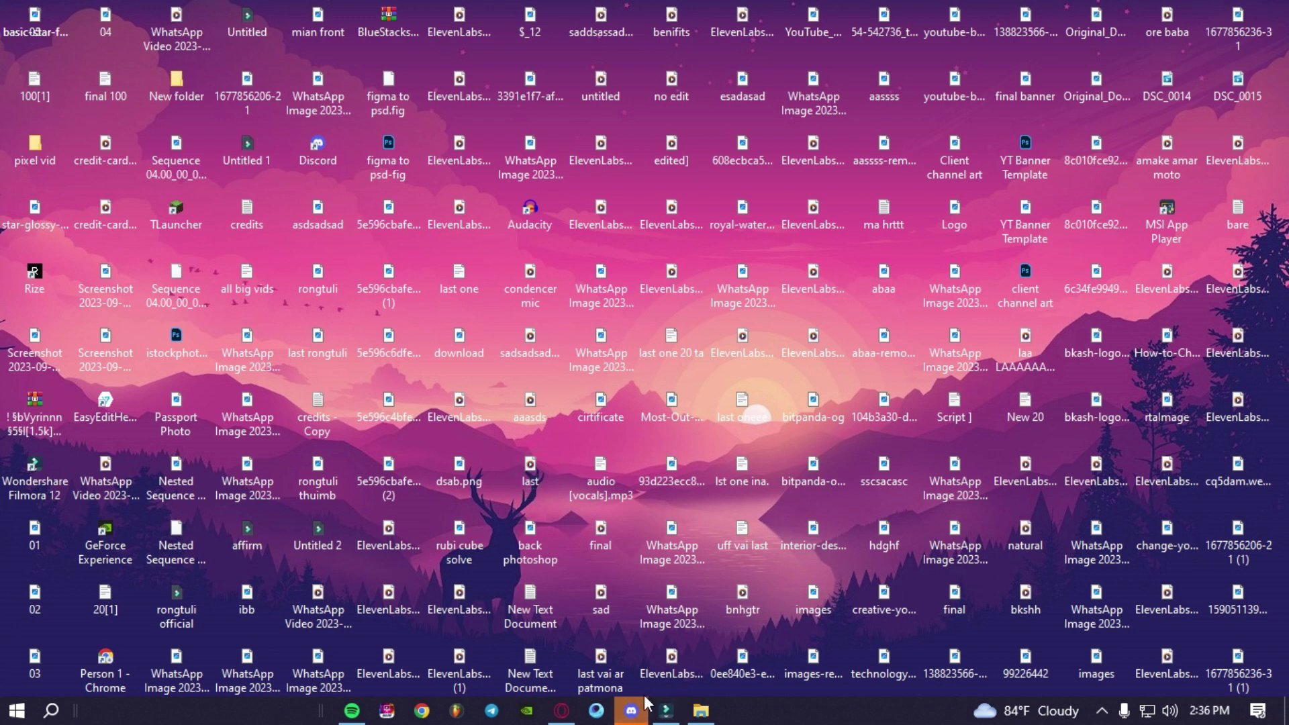
# Reopen Graphics settings via a 'gr' search and save High performance (NVIDIA GeForce GT 1030) for the Filmora launcher
pyautogui.click(16, 711)
pyautogui.click(39, 627)
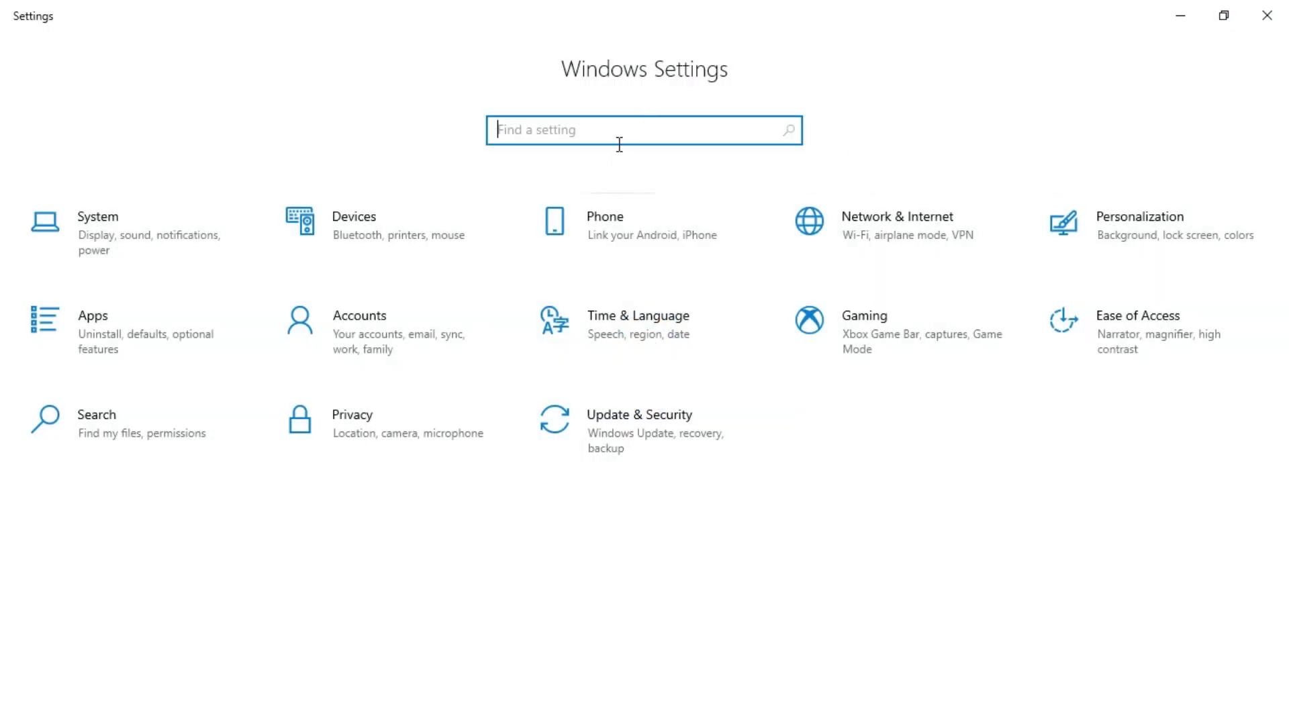
pyautogui.click(619, 145)
pyautogui.write('gr')
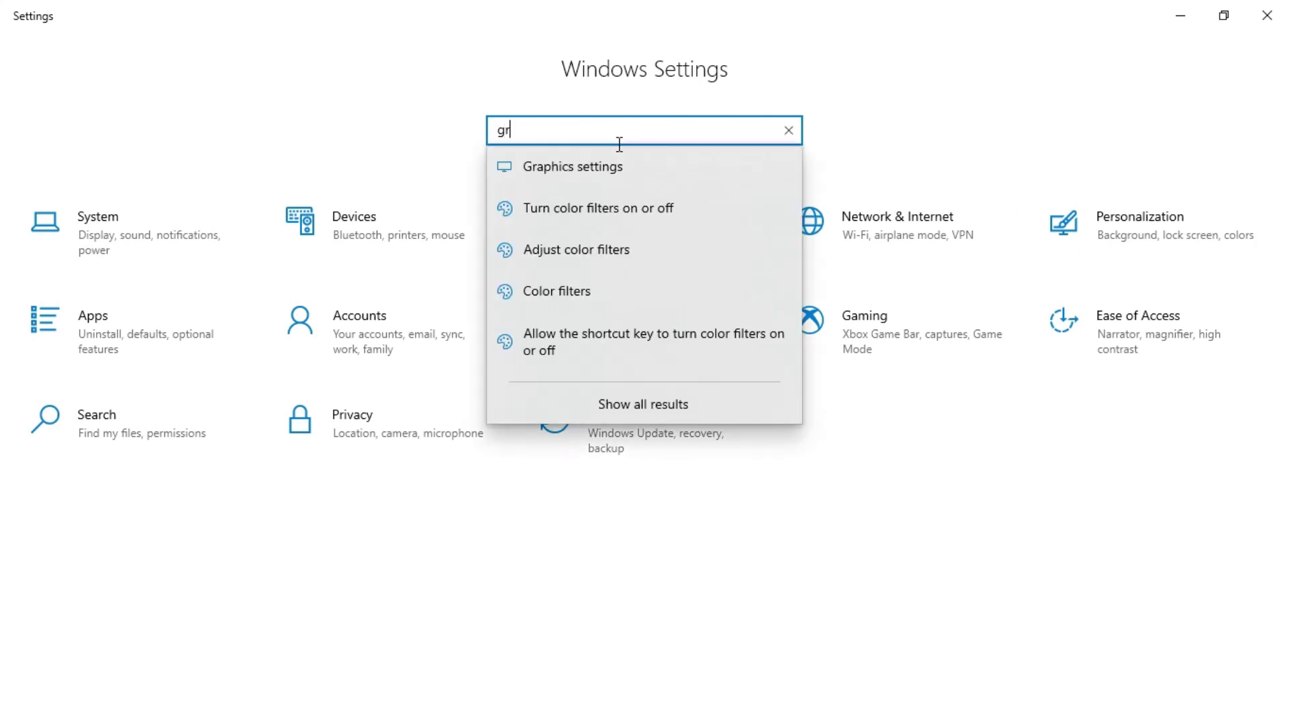
pyautogui.click(622, 165)
pyautogui.scroll(-6, 366, 299)
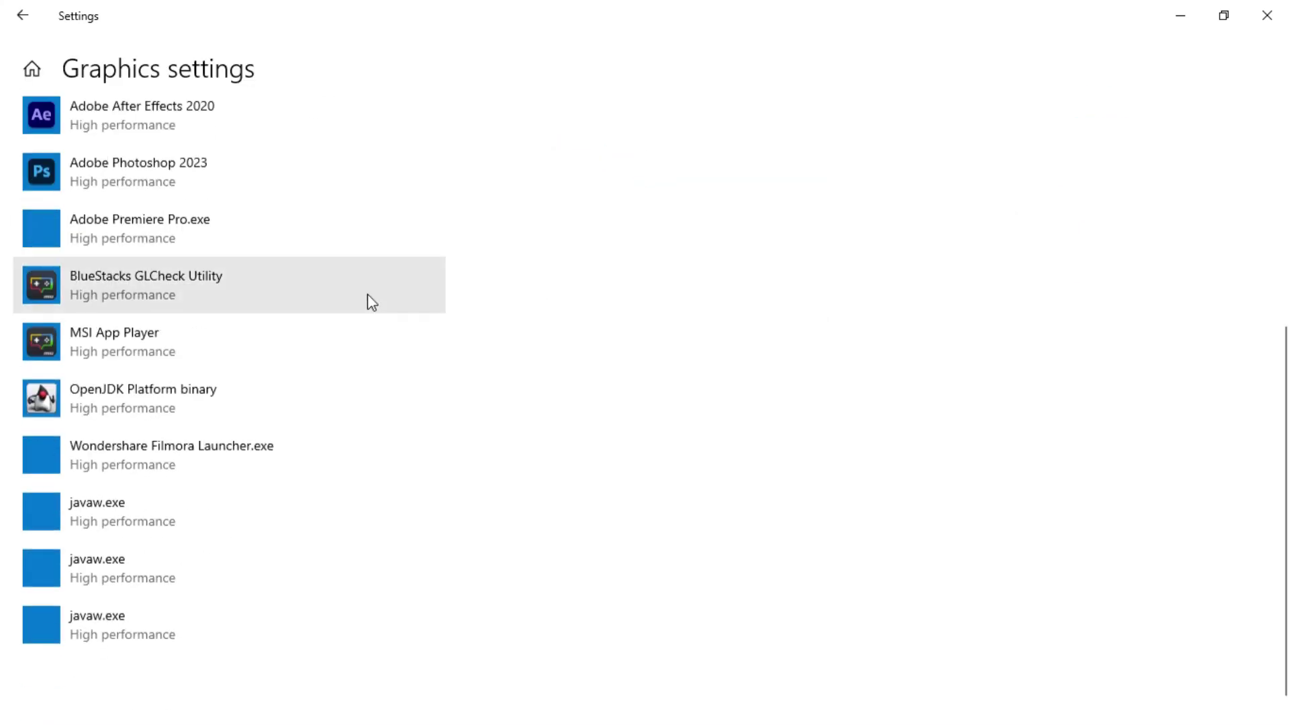
pyautogui.click(271, 447)
pyautogui.click(282, 527)
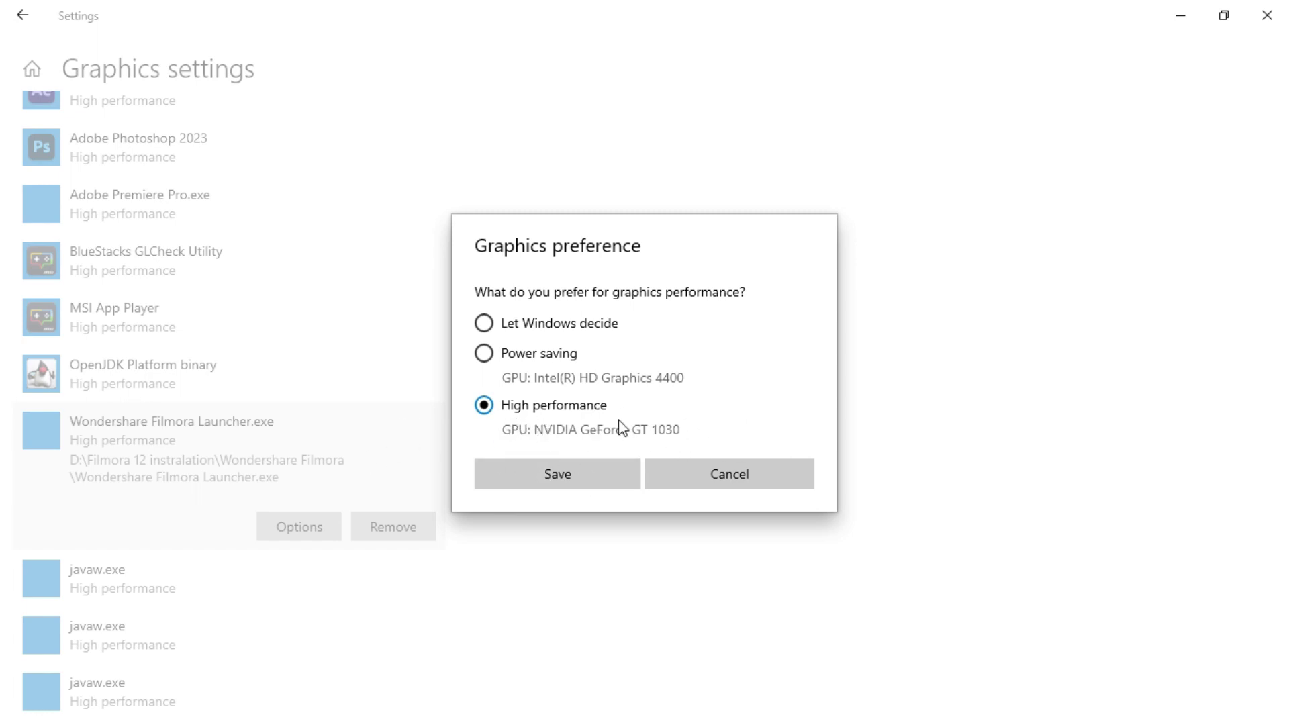
pyautogui.click(558, 474)
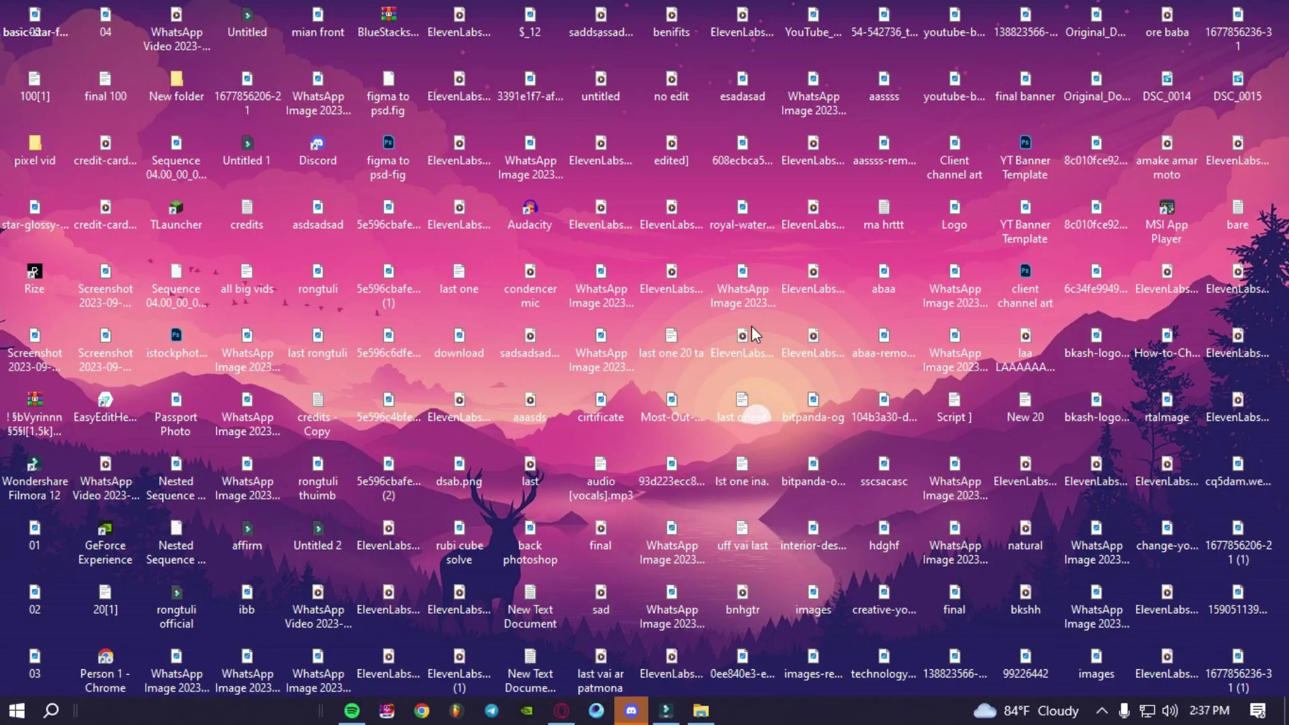
pyautogui.rightClick(1286, 295)
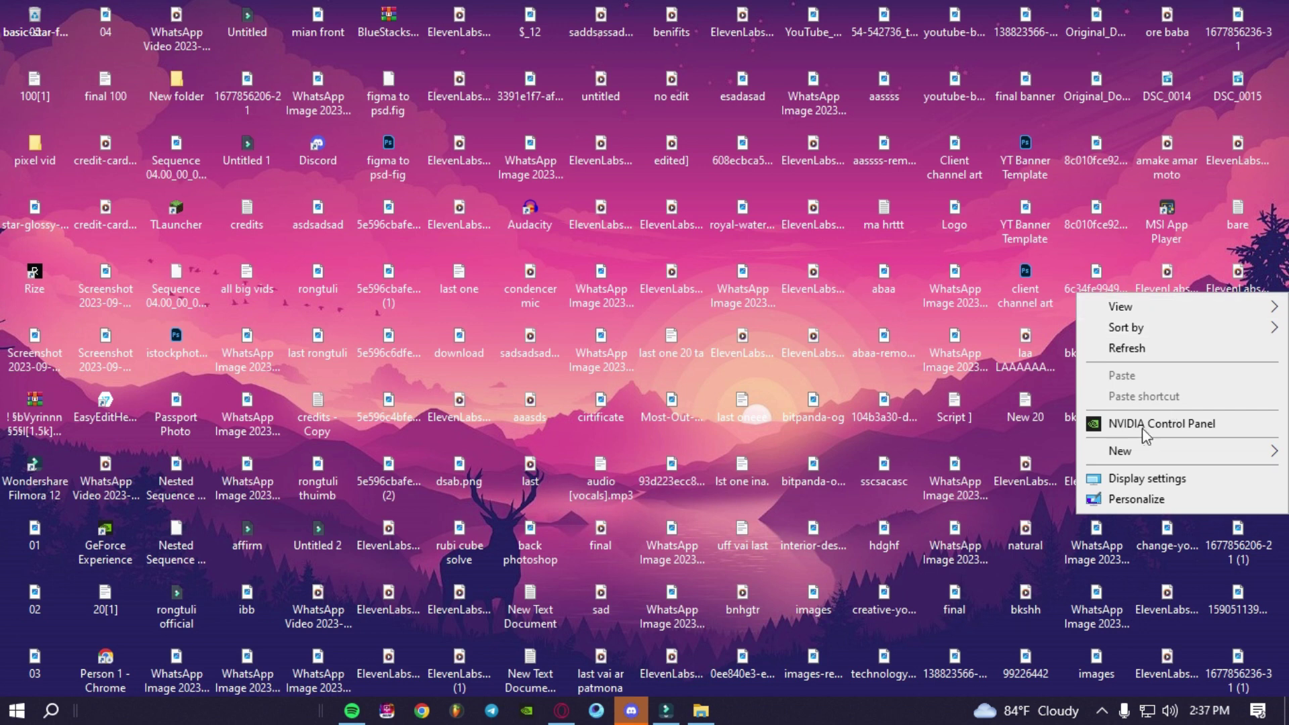
# Launch NVIDIA Control Panel from the desktop menu and open Adjust image settings with preview
pyautogui.rightClick(1283, 253)
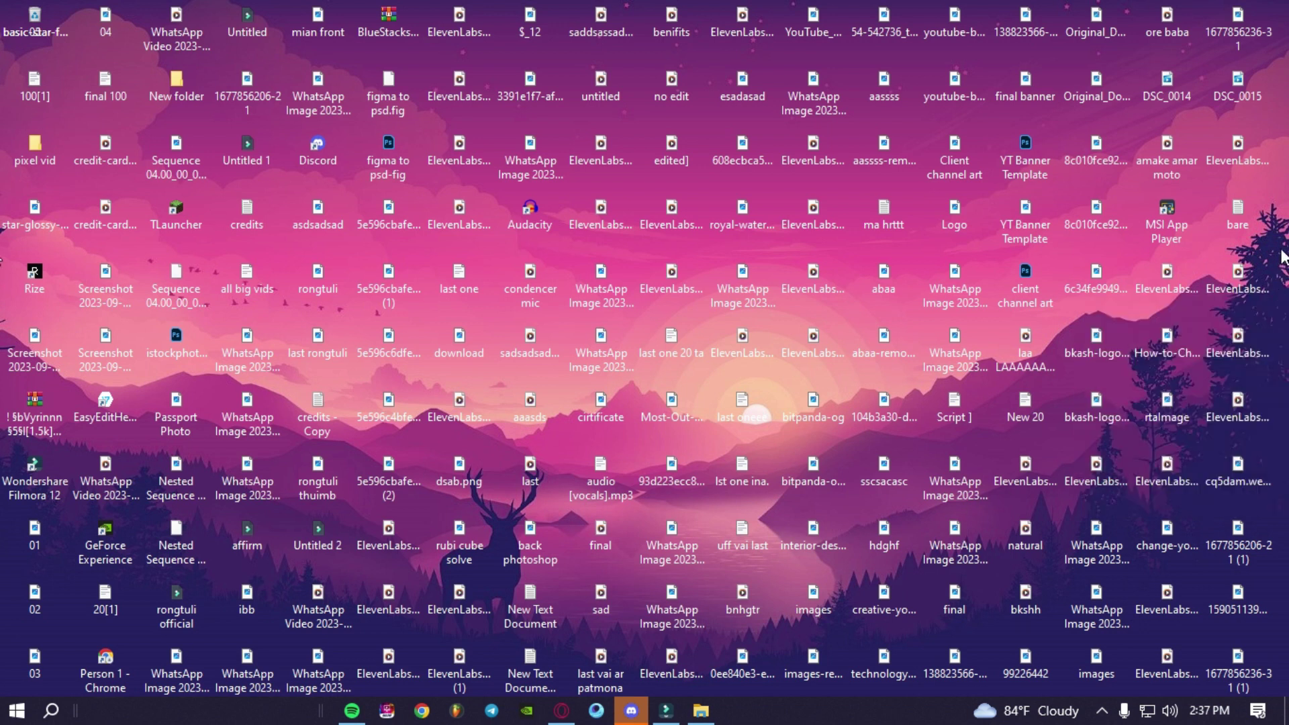
pyautogui.click(1135, 385)
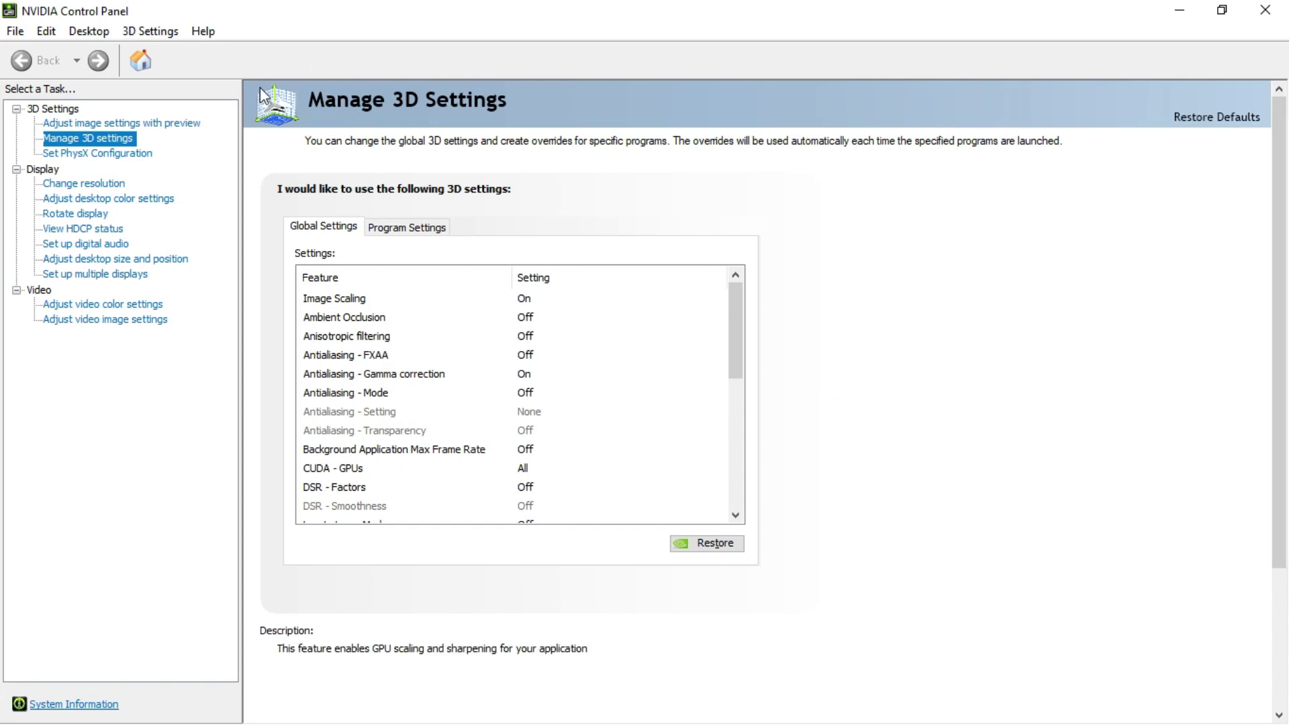
pyautogui.click(99, 121)
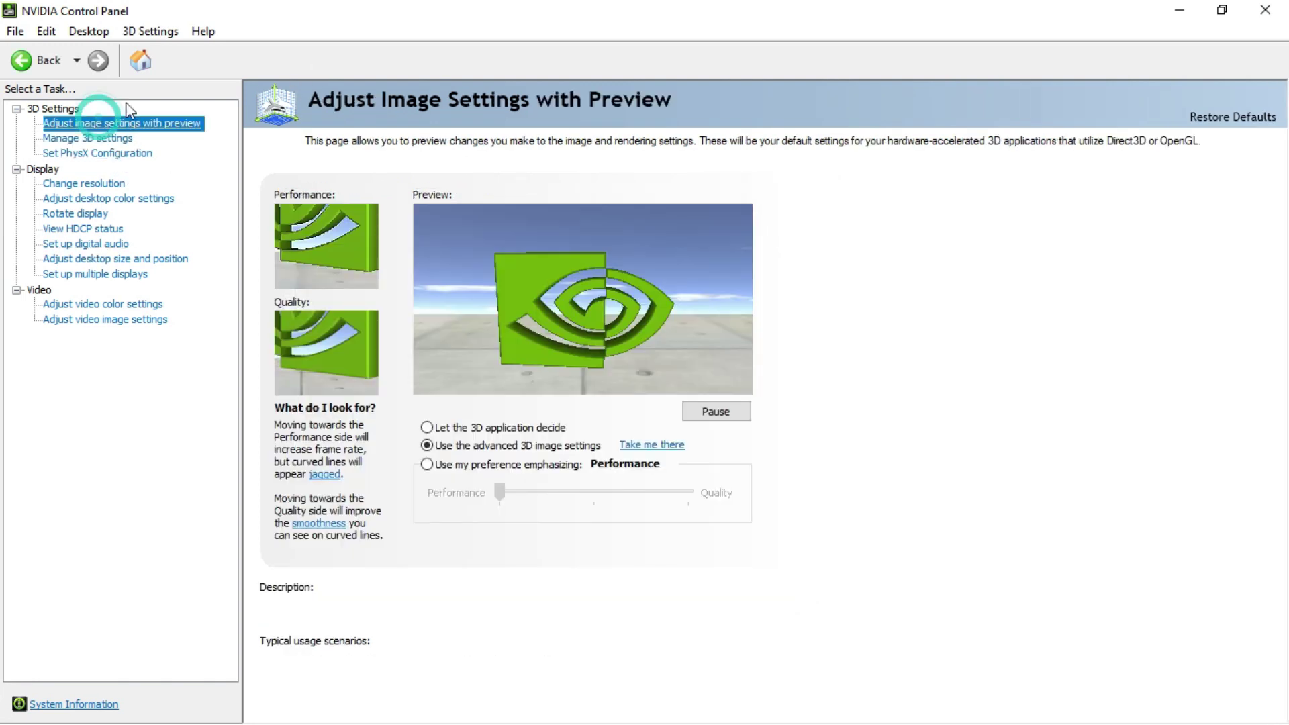
# Select 'Use the advanced 3D image settings', then go to Manage 3D settings
pyautogui.moveTo(452, 488)
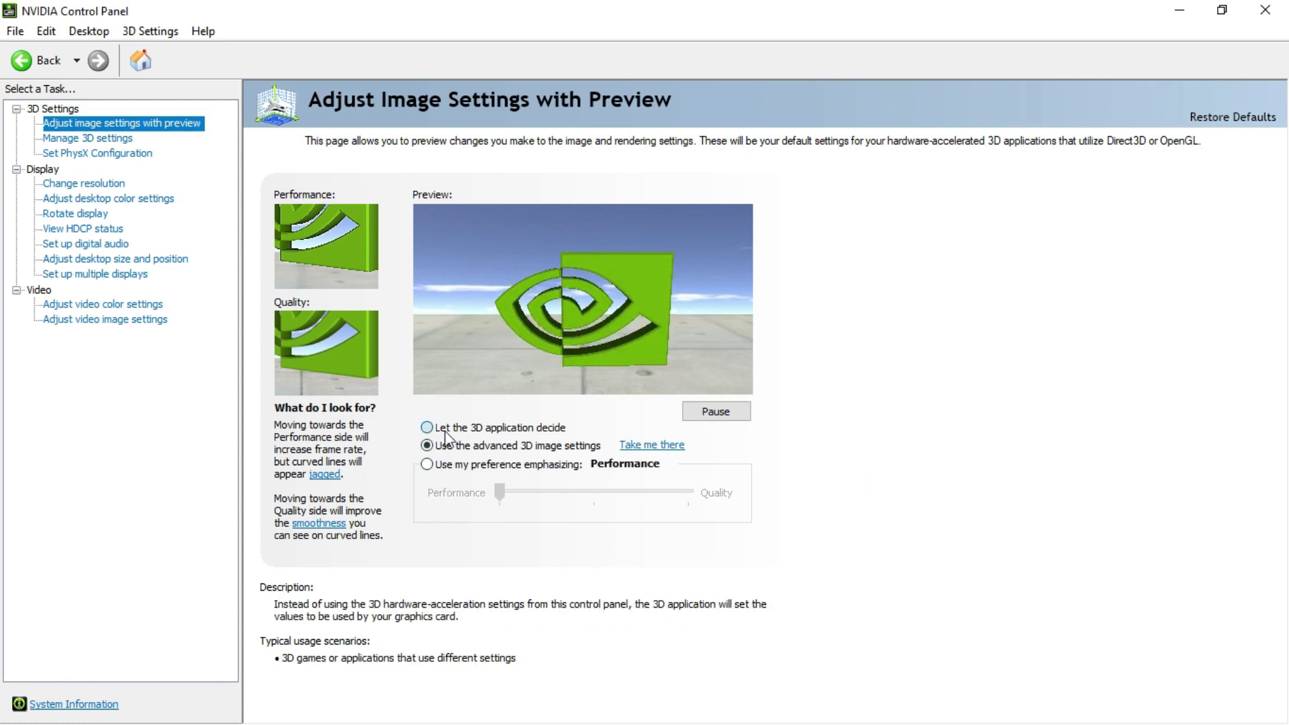
pyautogui.click(432, 428)
pyautogui.click(432, 465)
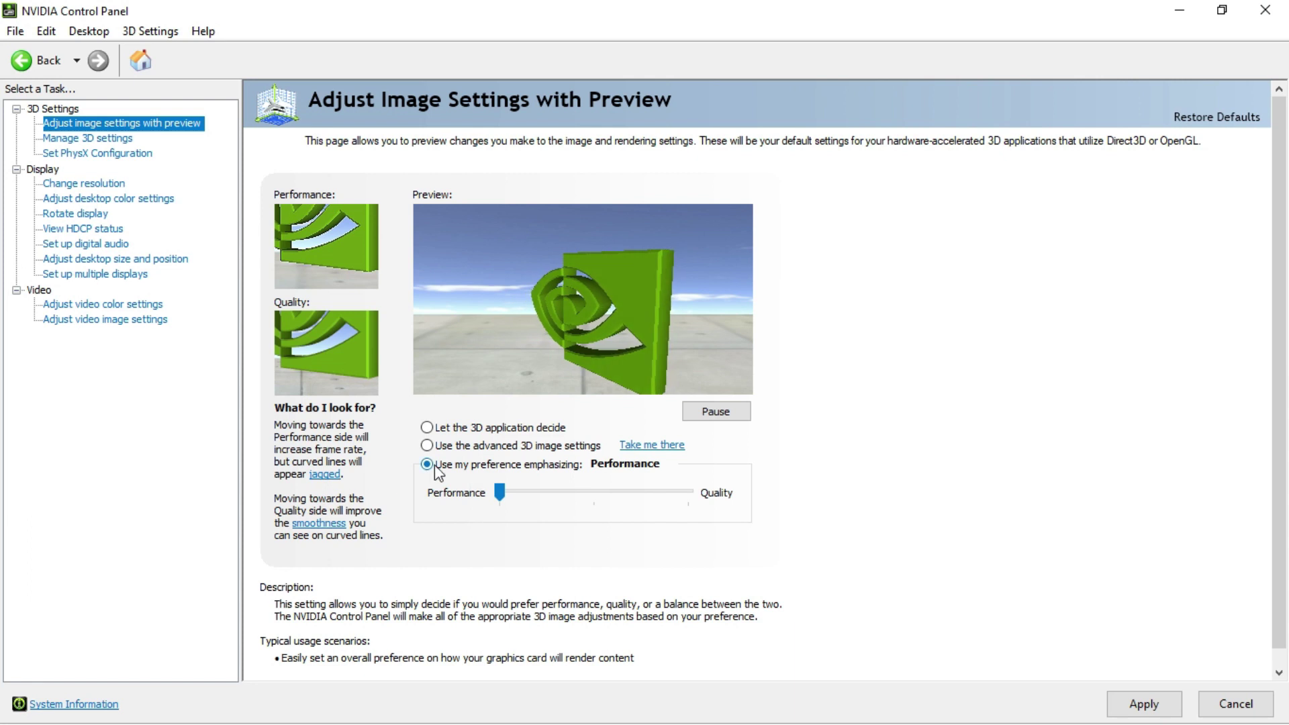
pyautogui.moveTo(498, 492)
pyautogui.mouseDown()
pyautogui.moveTo(659, 494)
pyautogui.moveTo(494, 496)
pyautogui.mouseUp()
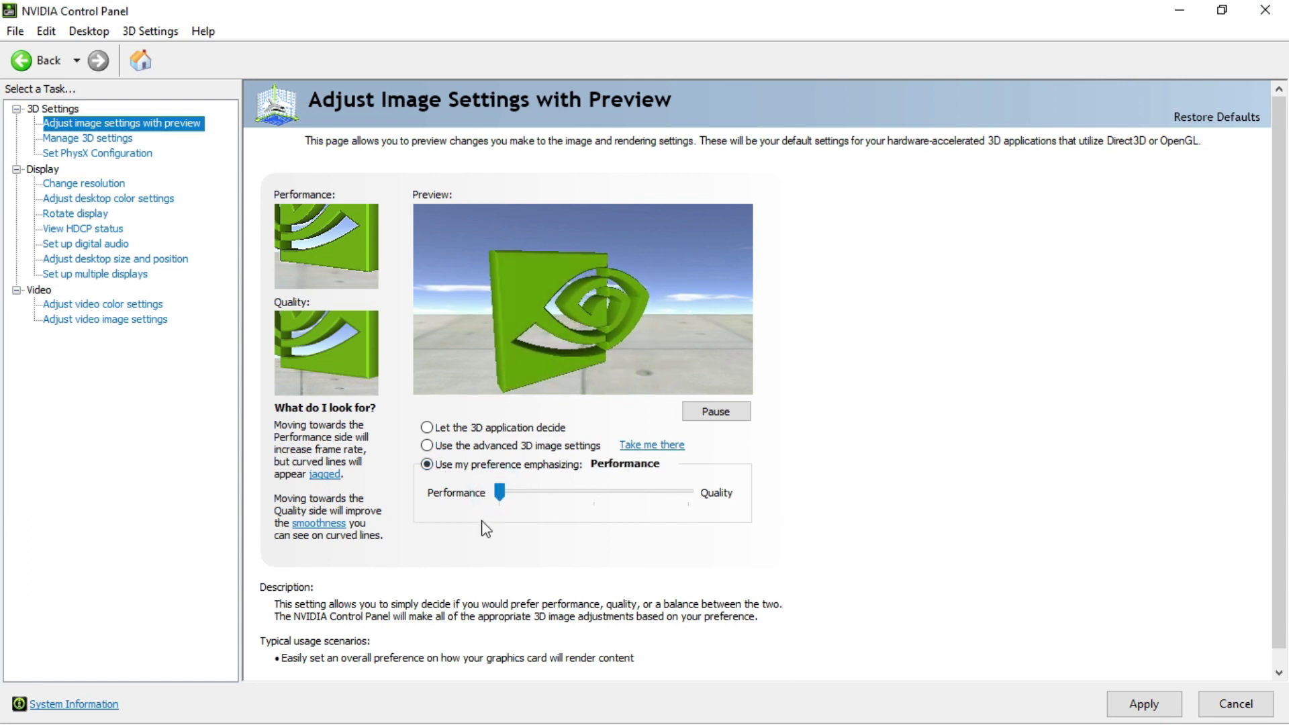
pyautogui.click(428, 446)
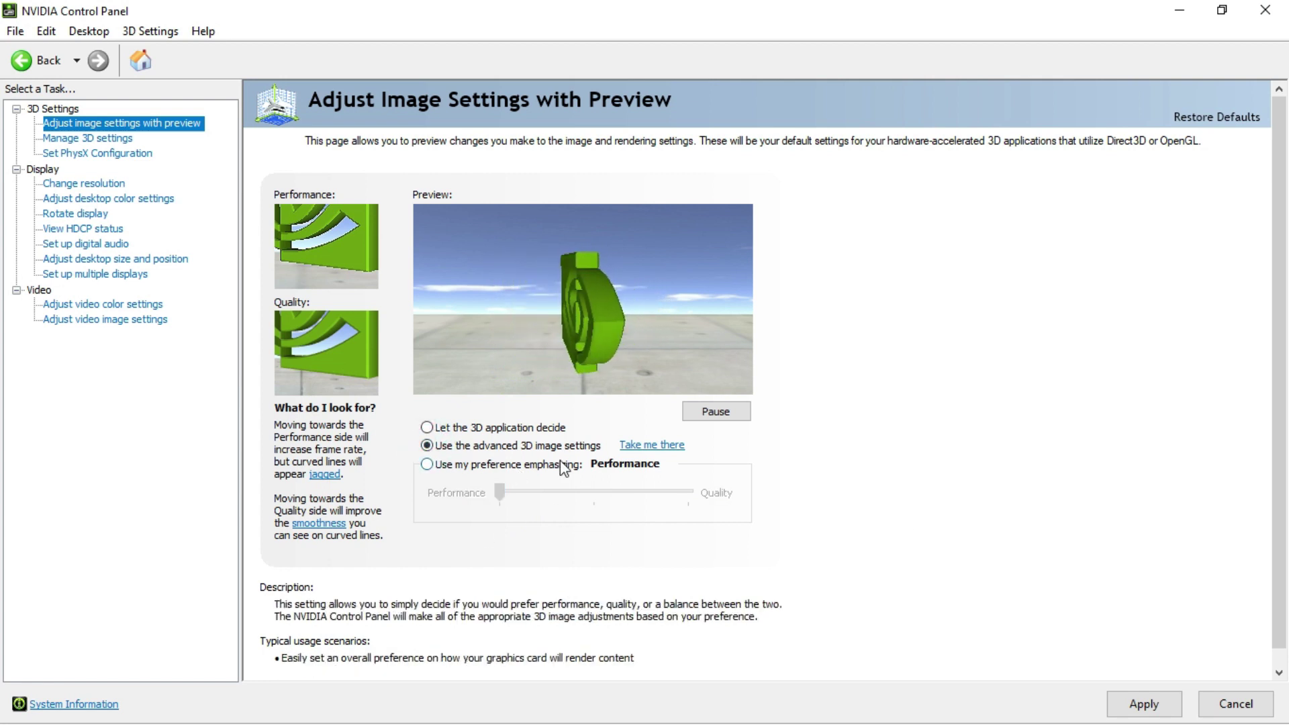
pyautogui.click(438, 464)
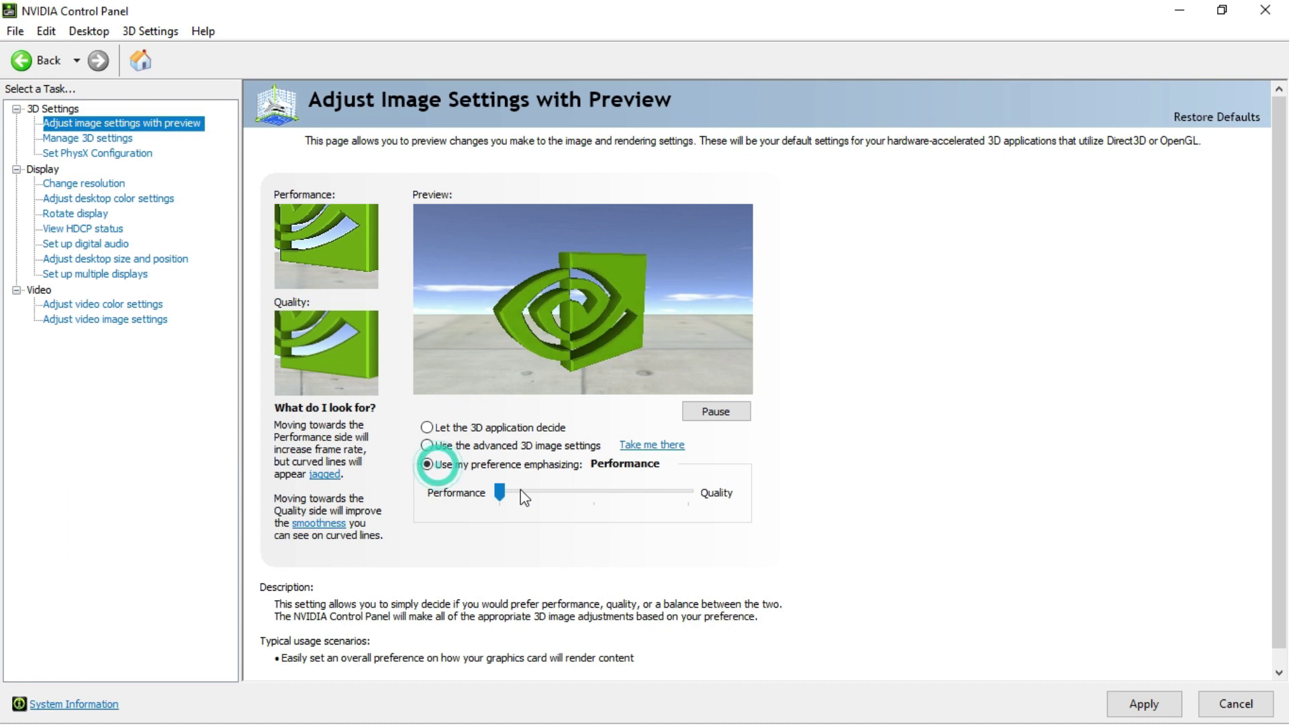
pyautogui.click(427, 446)
pyautogui.click(118, 138)
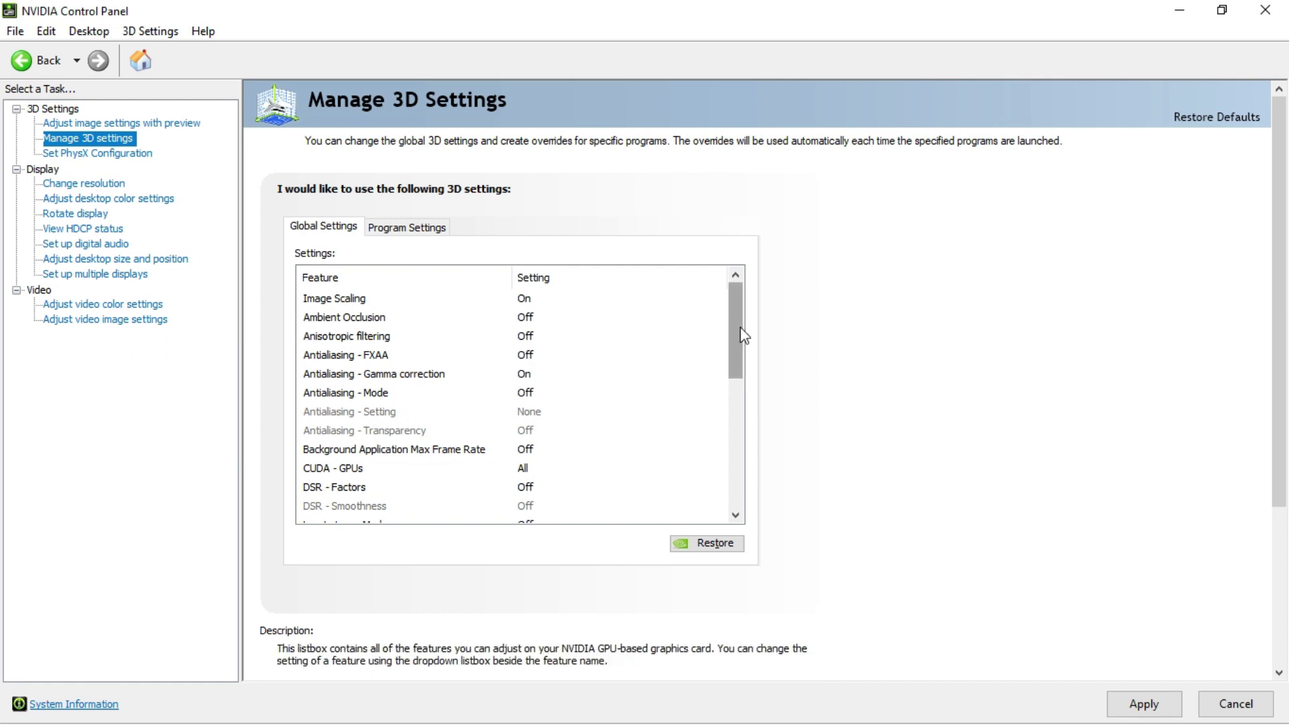
# Set the global Power management mode to Prefer maximum performance
pyautogui.moveTo(740, 328); pyautogui.dragTo(745, 418)
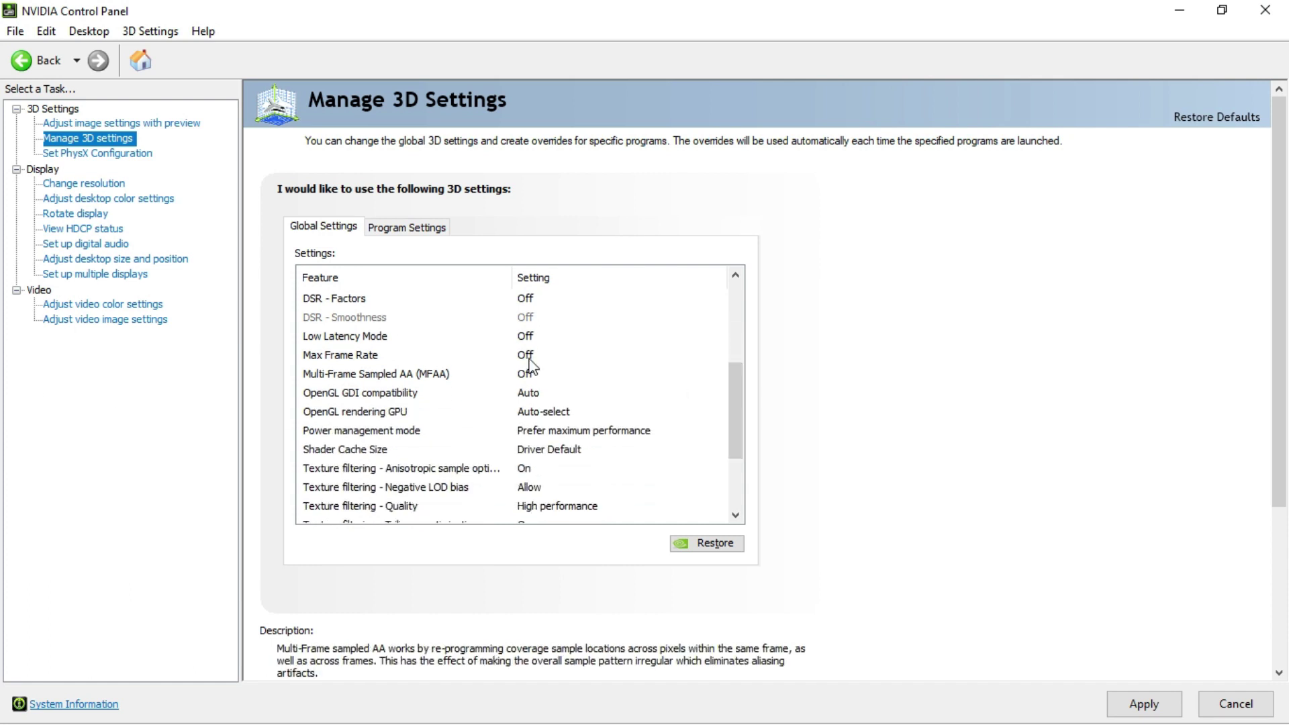
pyautogui.click(304, 435)
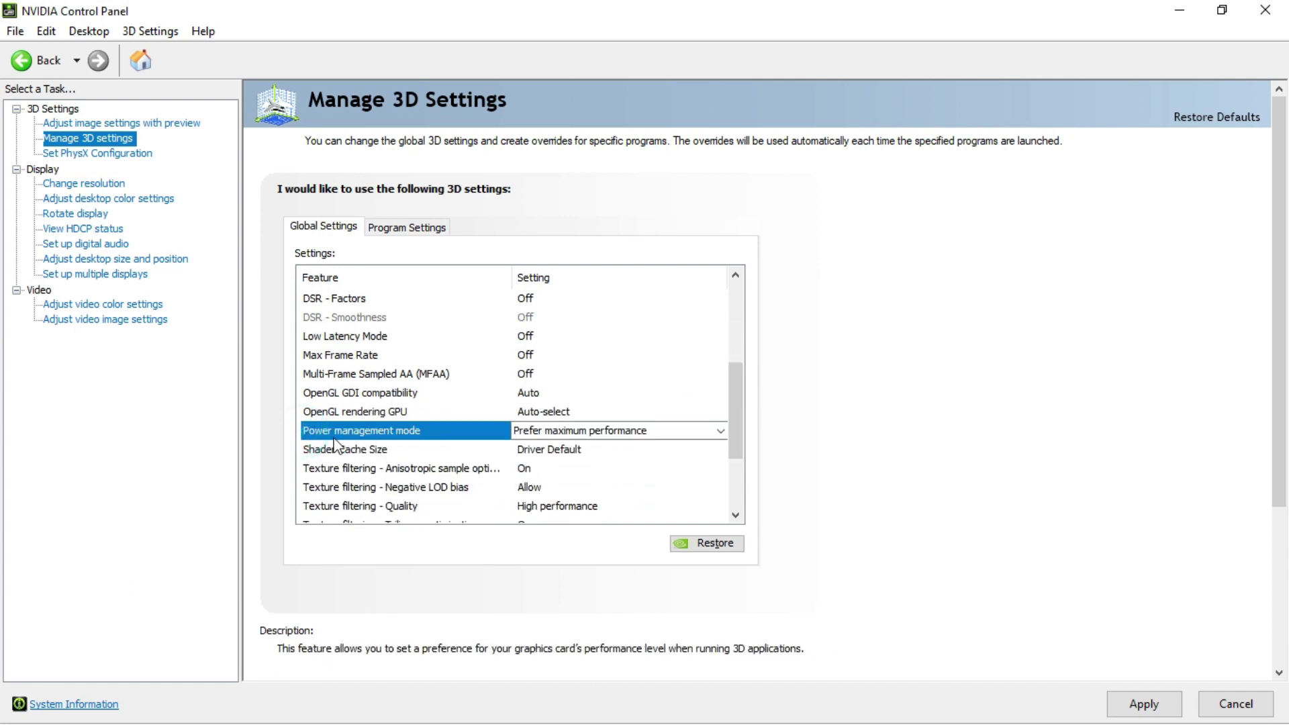
pyautogui.click(719, 431)
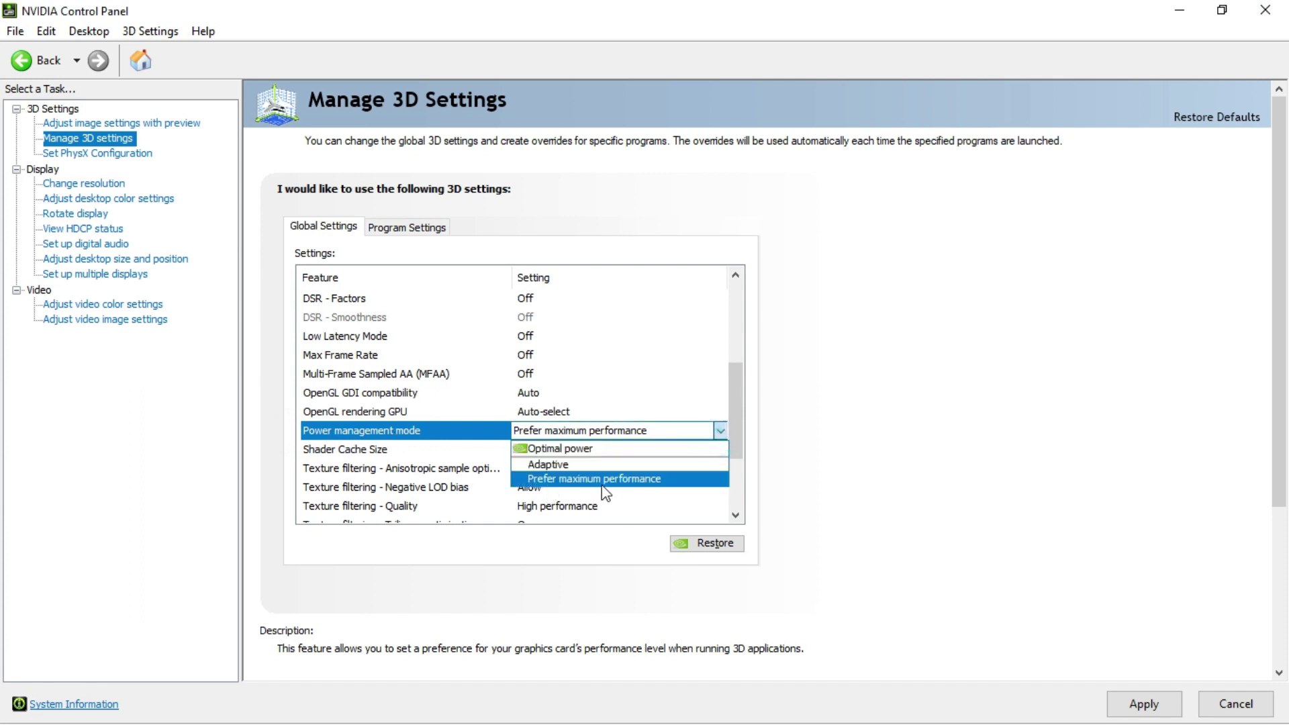
pyautogui.click(885, 460)
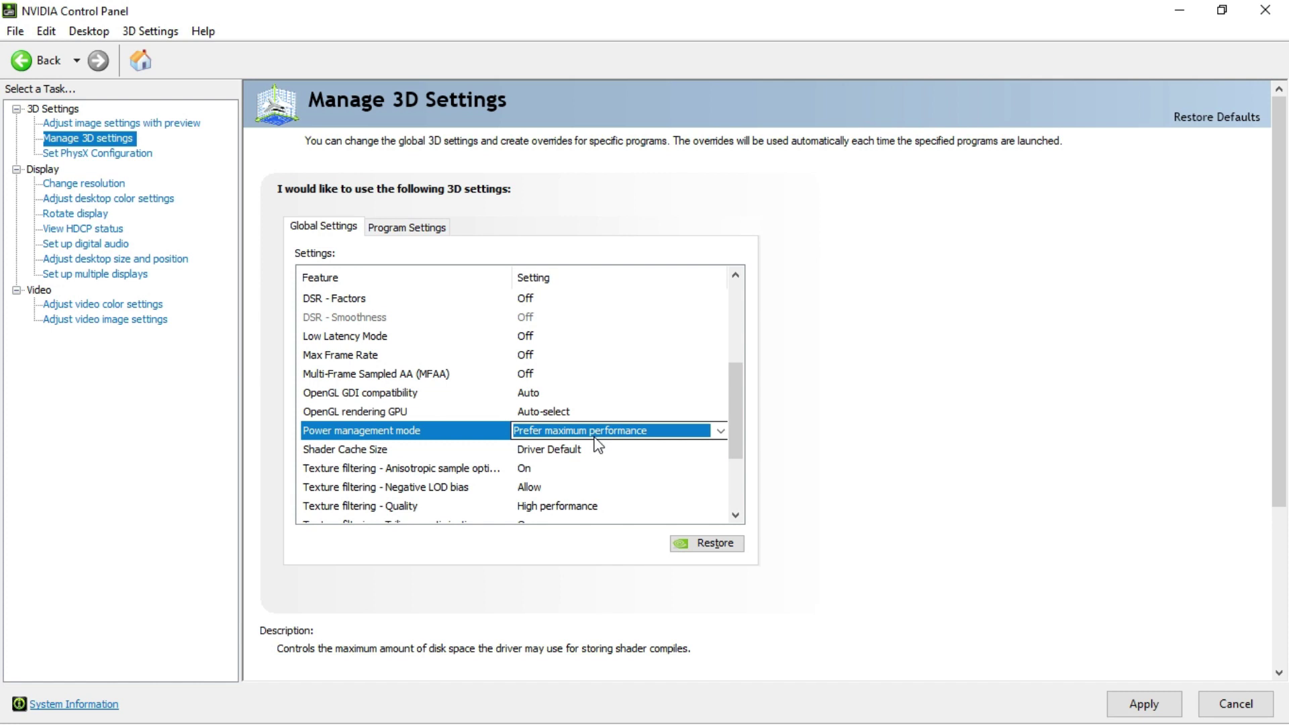
pyautogui.click(783, 400)
pyautogui.click(720, 431)
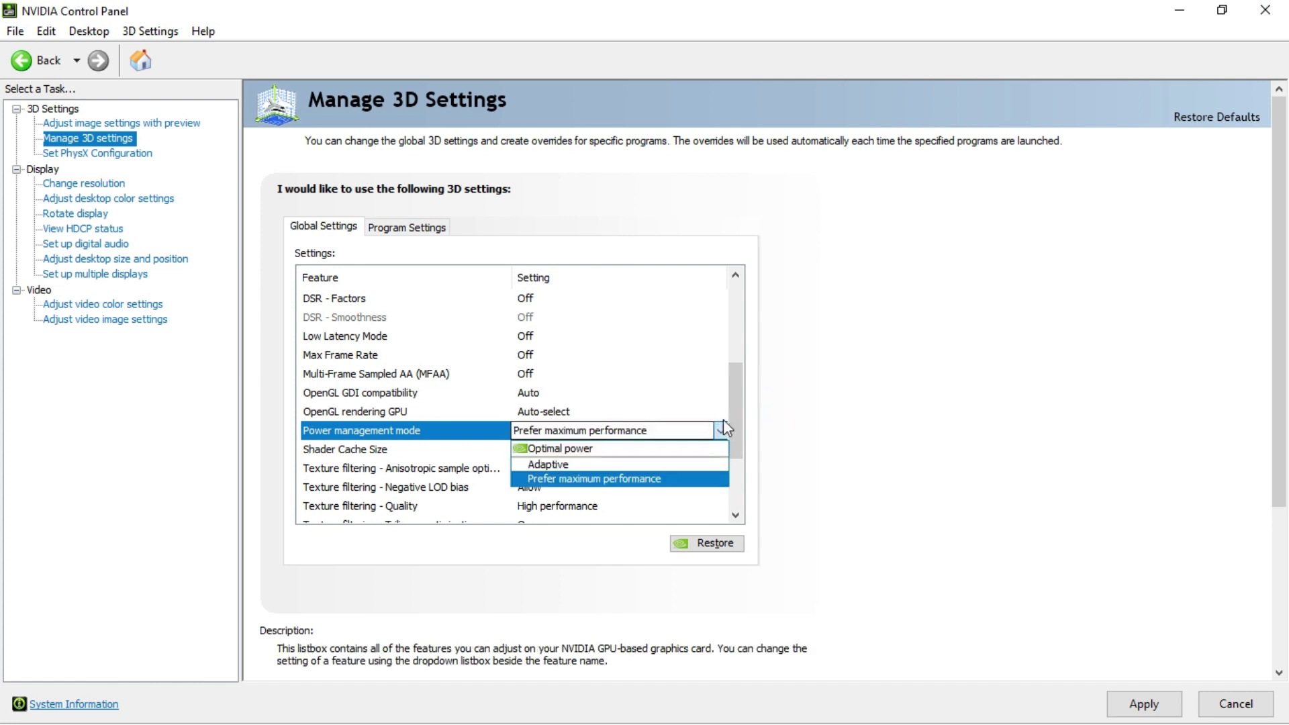
pyautogui.click(724, 427)
pyautogui.moveTo(733, 419); pyautogui.dragTo(734, 459)
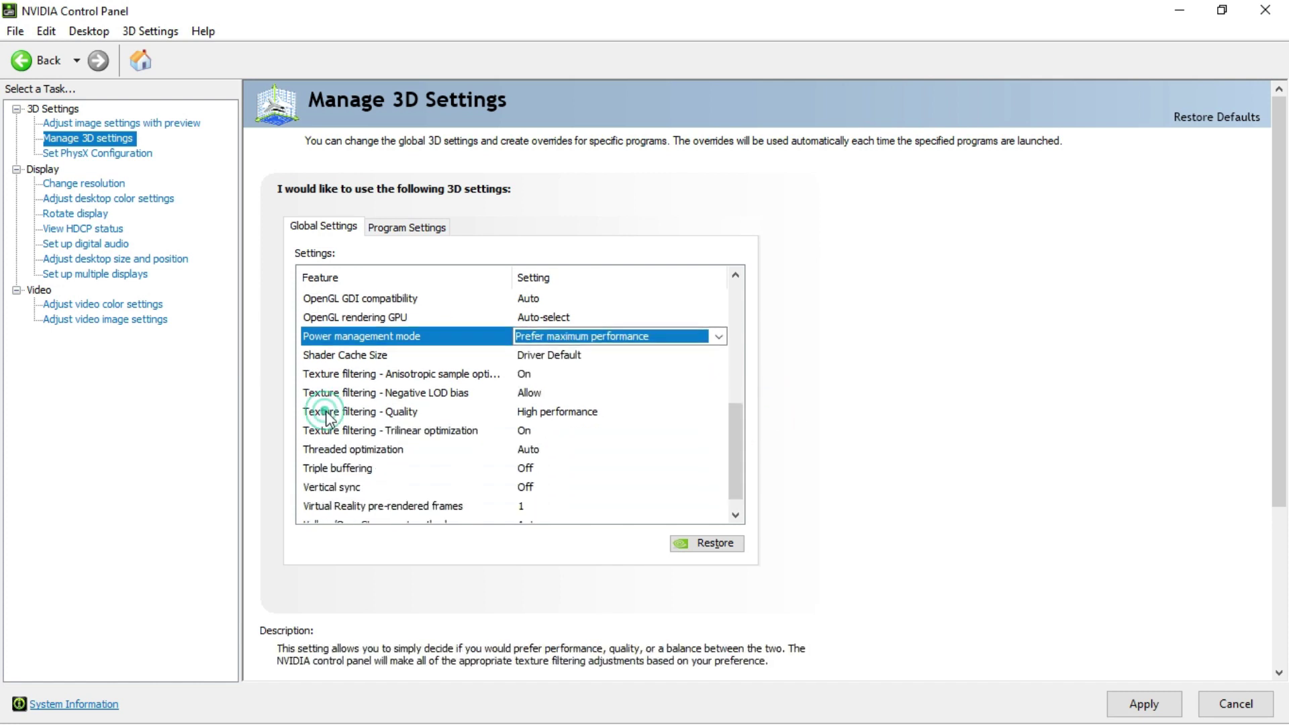
# Set global Texture filtering - Quality to High performance
pyautogui.click(327, 416)
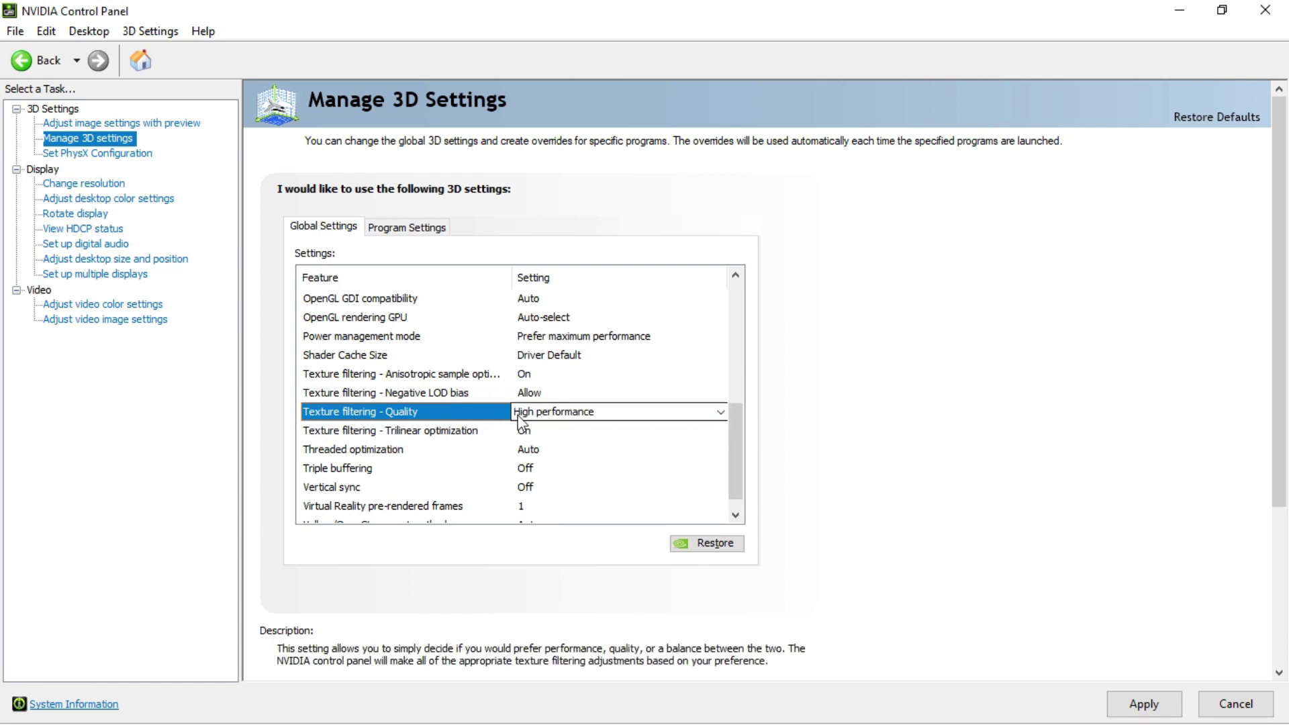
pyautogui.click(703, 420)
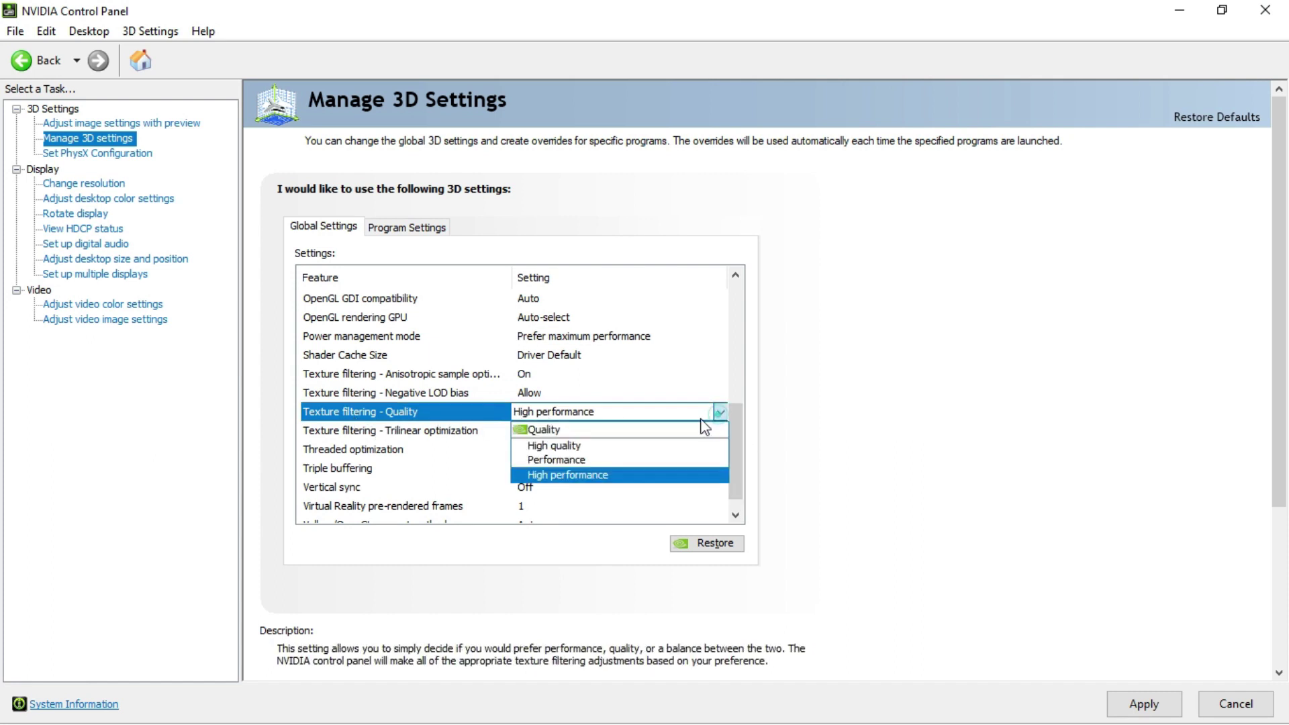
pyautogui.click(581, 476)
pyautogui.scroll(-1, 608, 470)
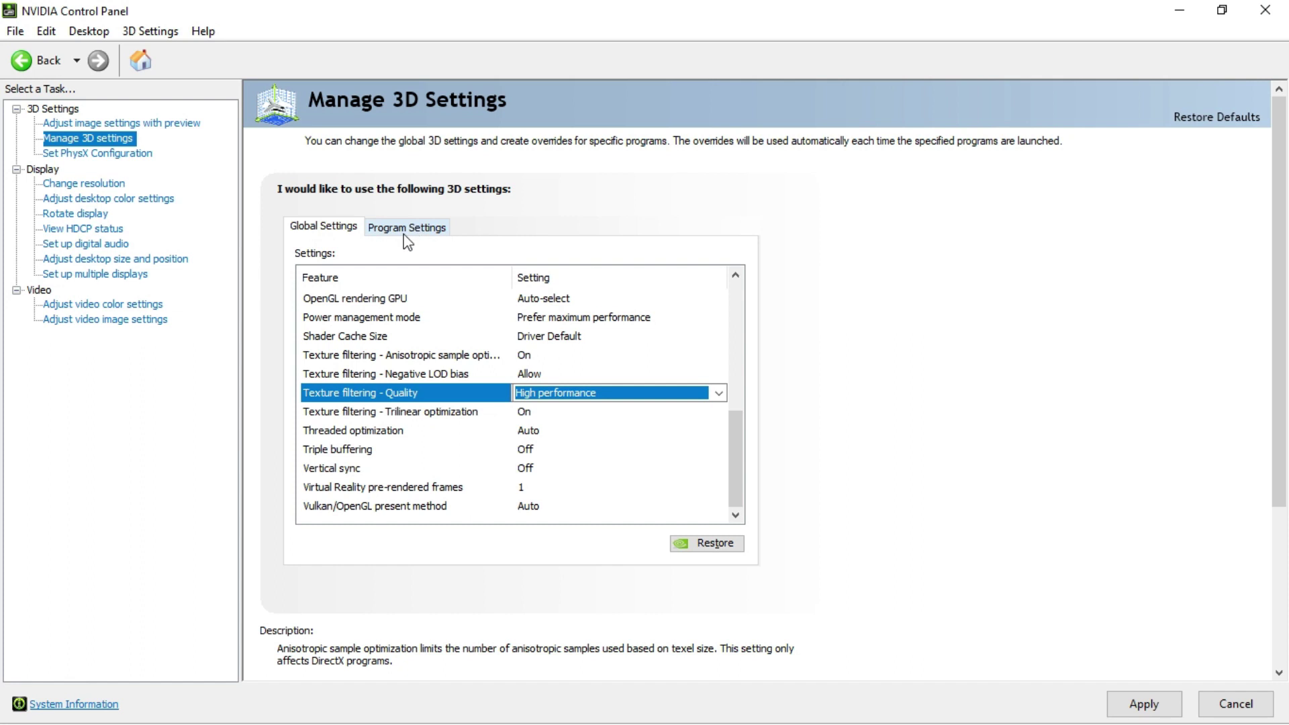
pyautogui.click(426, 228)
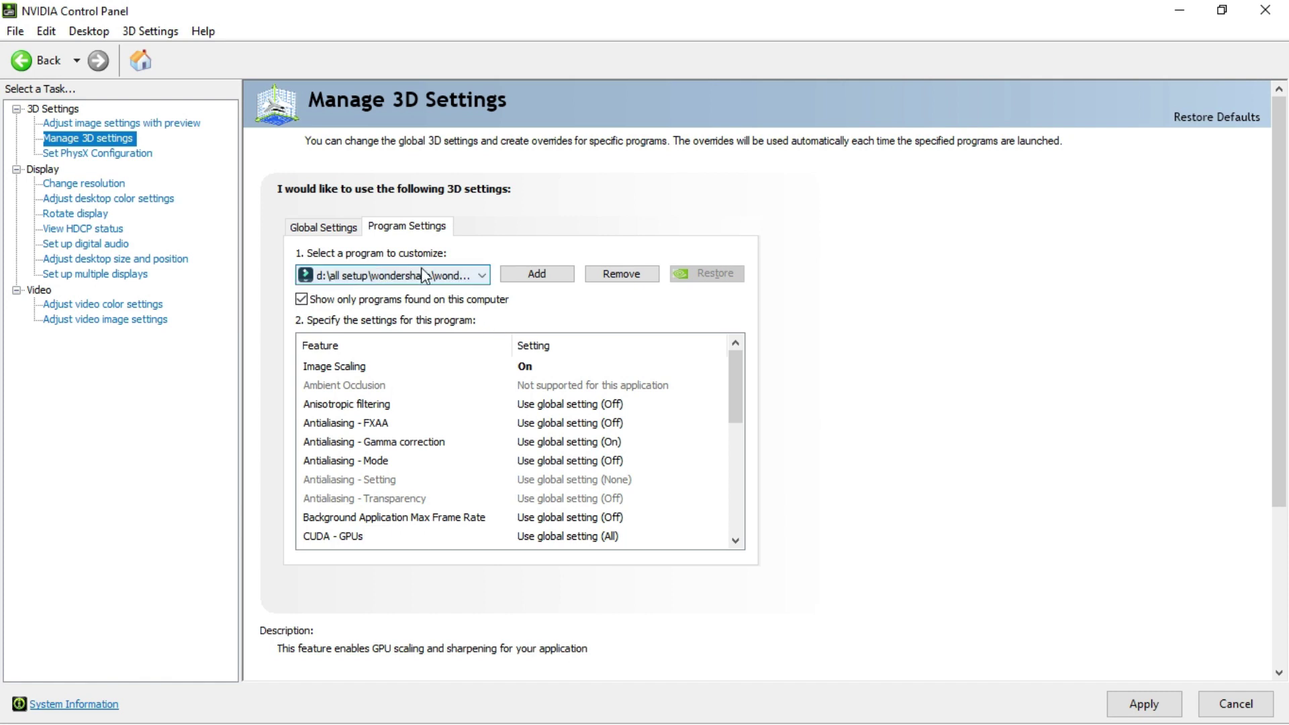
# Choose Wondershare Filmora as the program to customize, adding nothing new
pyautogui.click(484, 275)
pyautogui.click(515, 244)
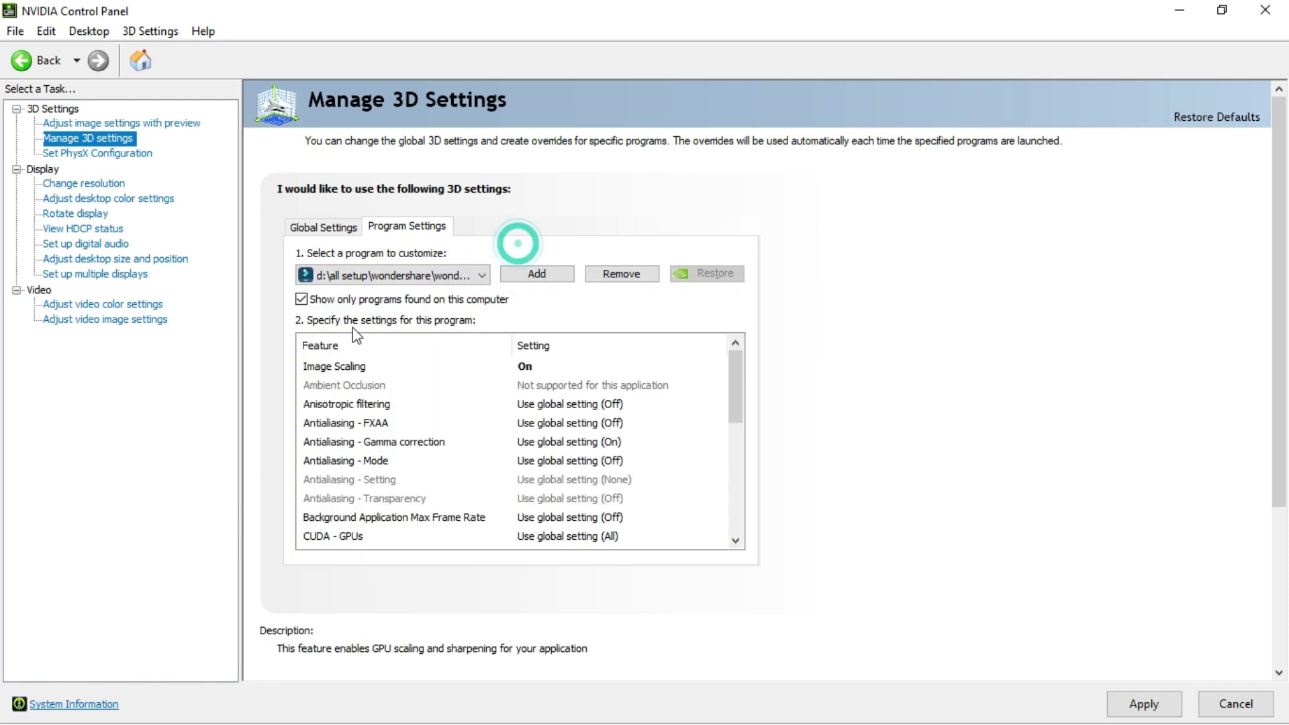
pyautogui.click(423, 277)
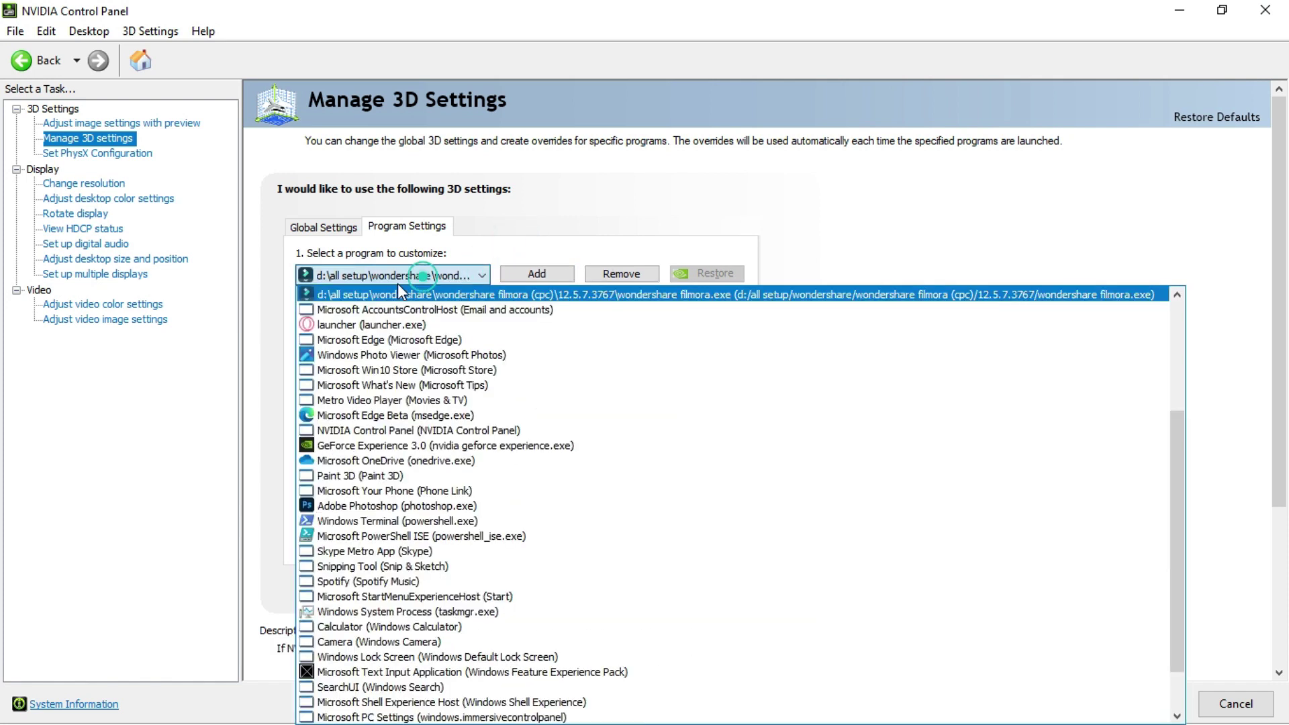
pyautogui.click(365, 297)
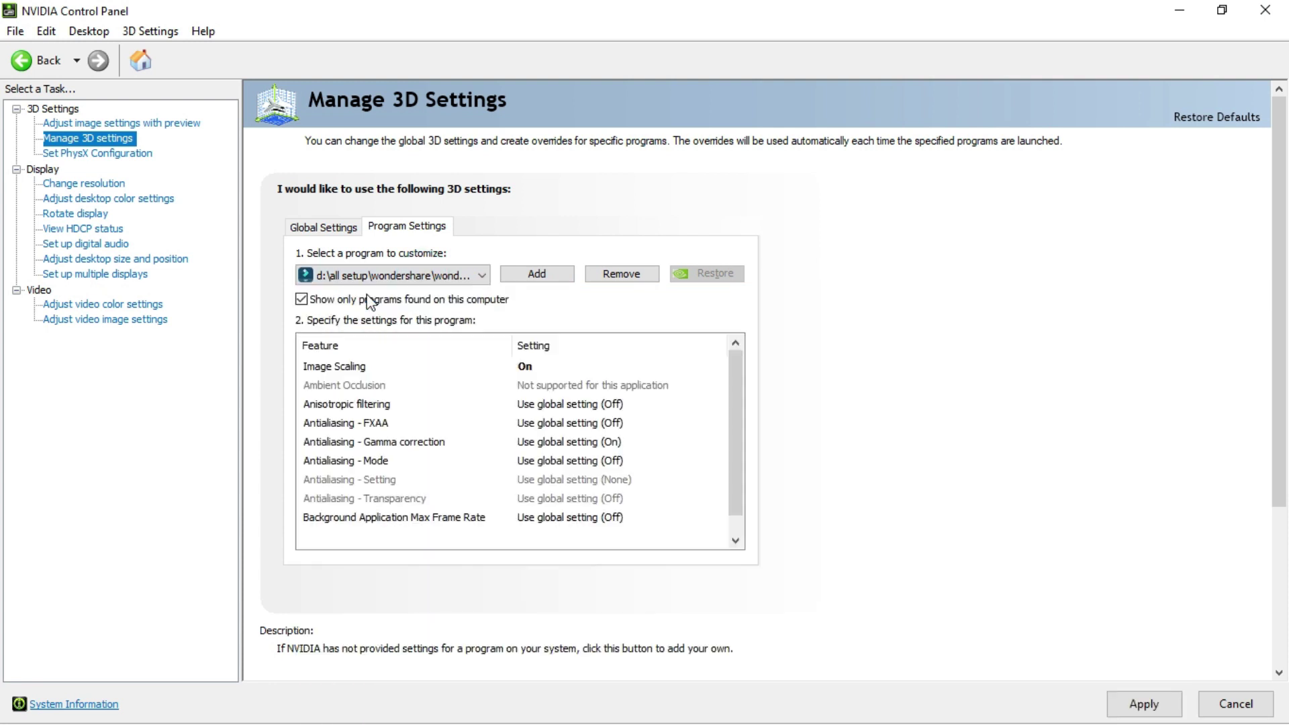
pyautogui.click(443, 274)
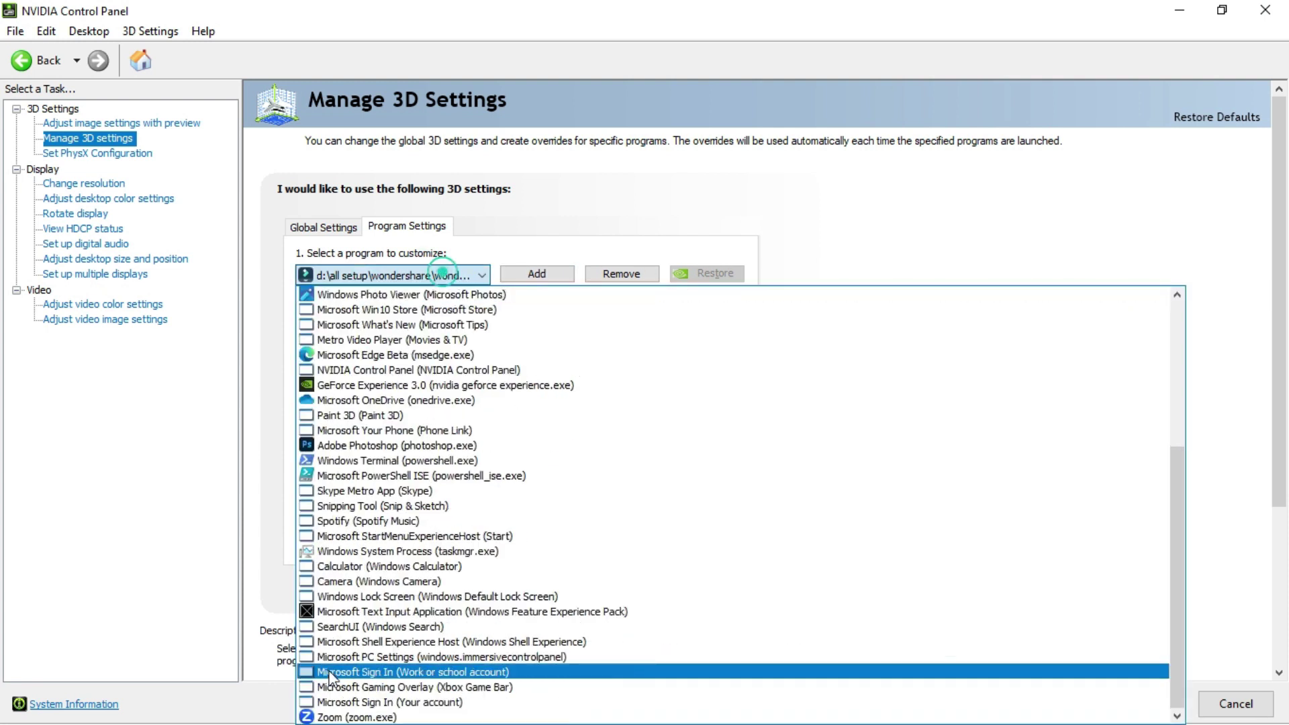
pyautogui.click(945, 210)
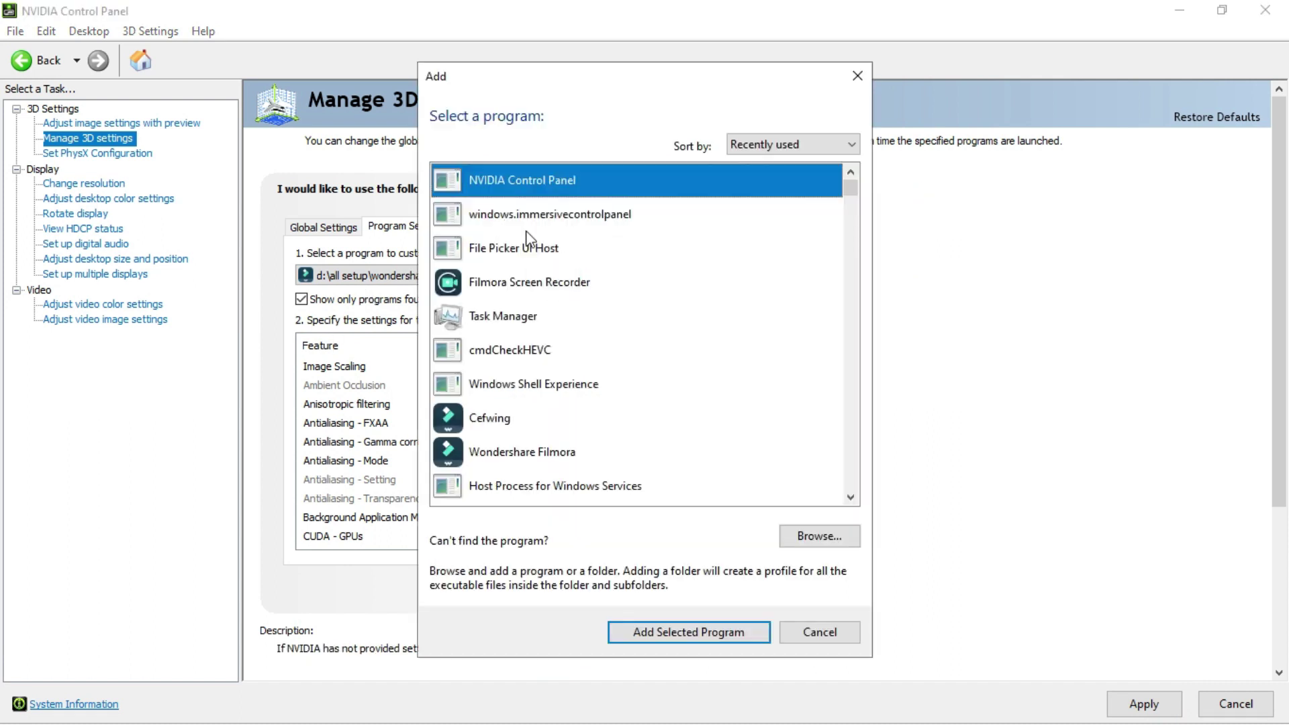
pyautogui.scroll(-3, 638, 296)
pyautogui.scroll(-12, 643, 379)
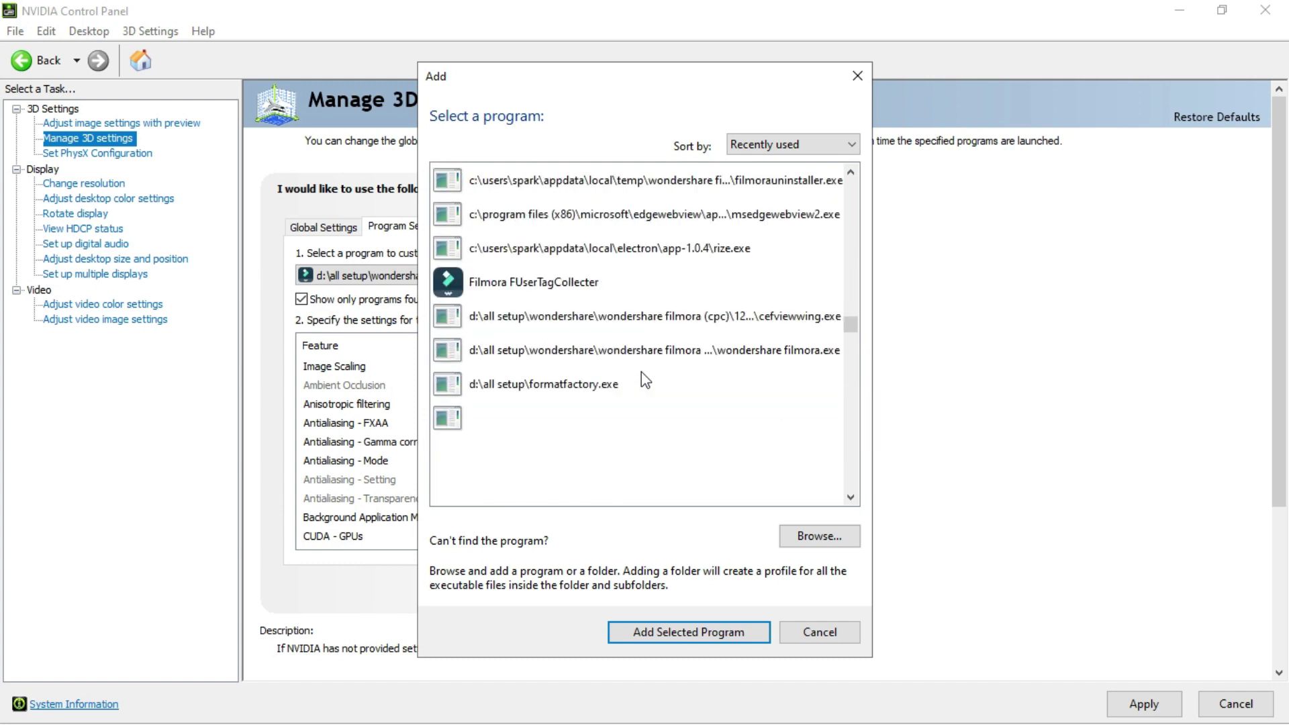
pyautogui.scroll(12, 643, 381)
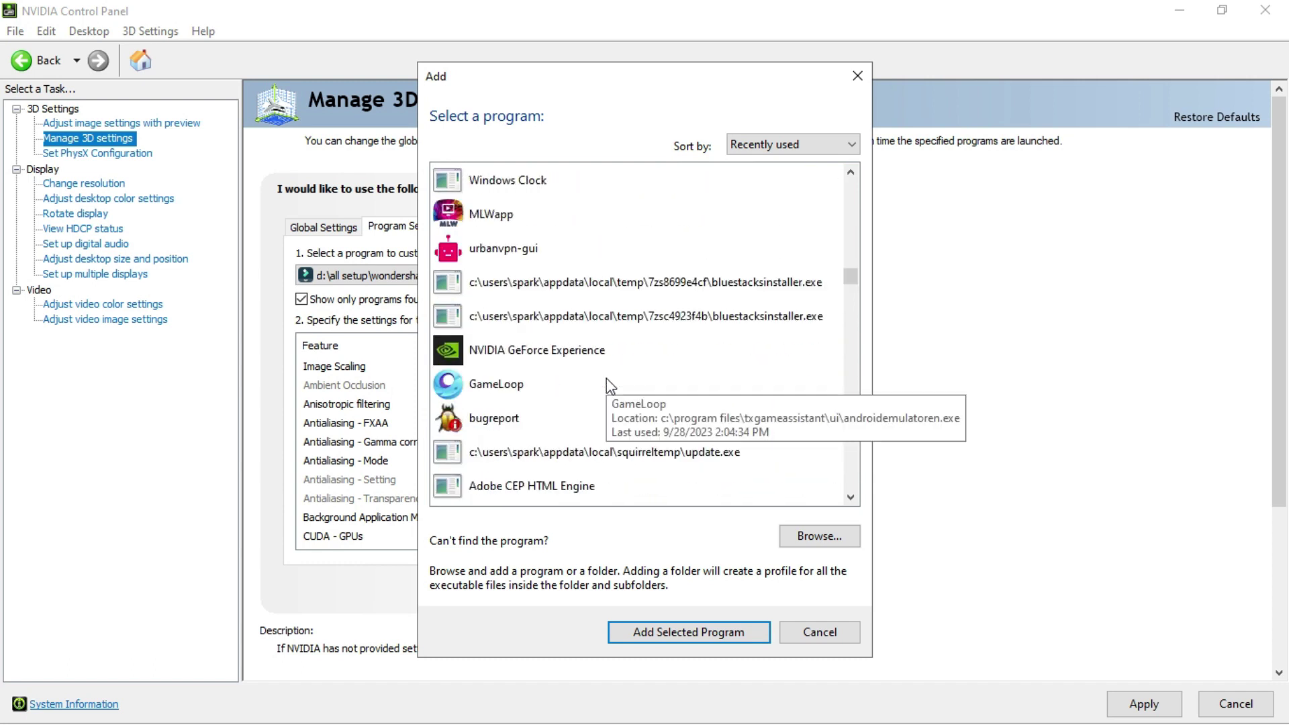
pyautogui.click(848, 638)
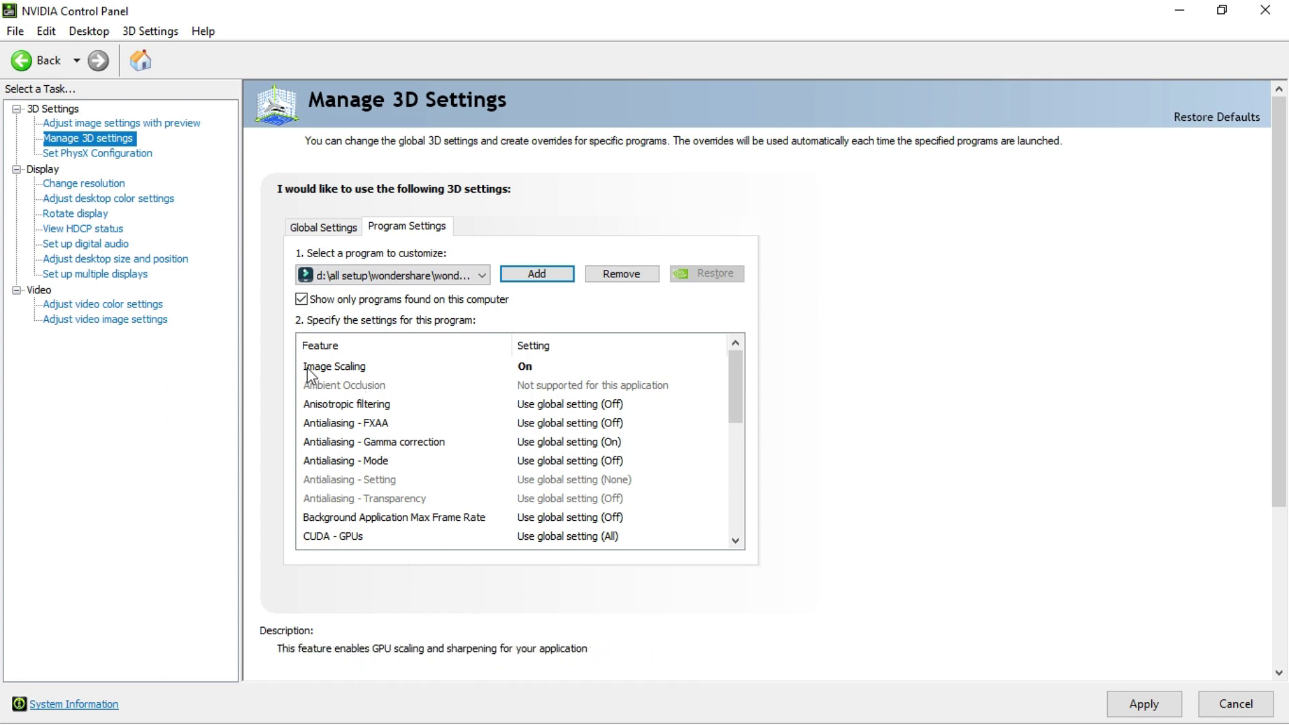
# Keep Filmora's Low Latency Mode at Ultra and Max Frame Rate at 450 FPS
pyautogui.scroll(-2, 521, 389)
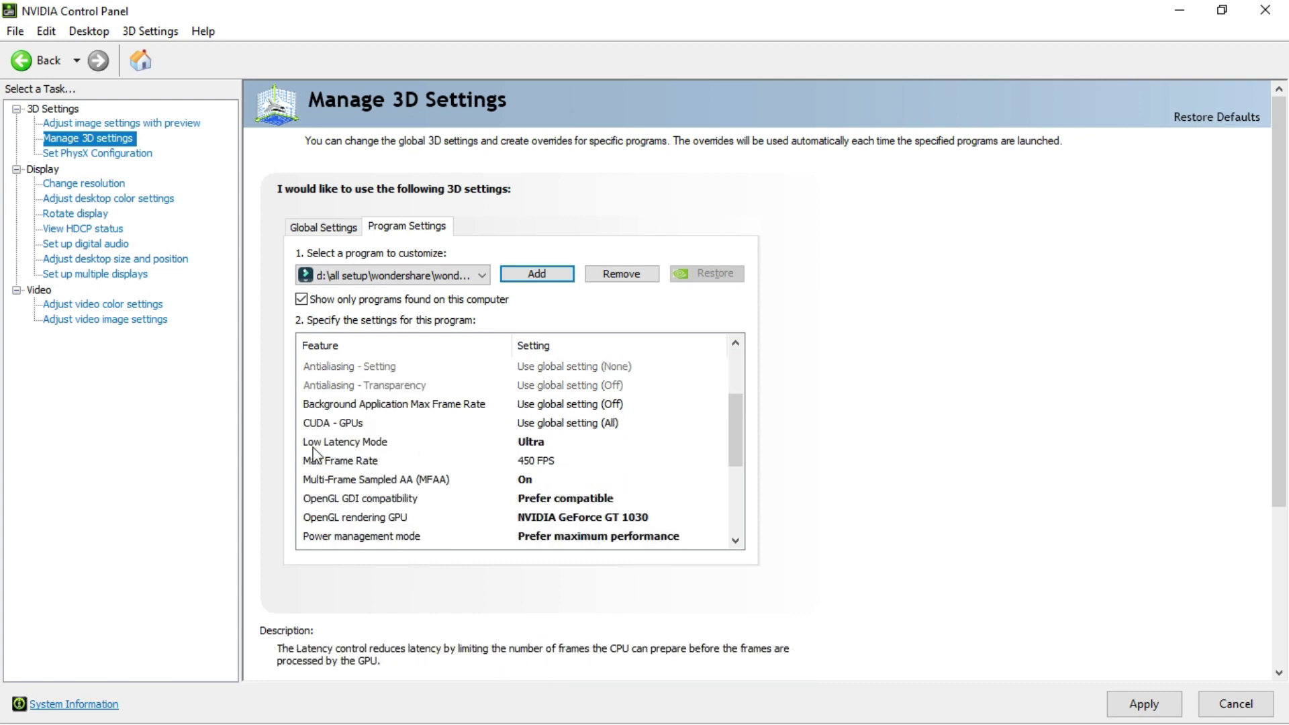
pyautogui.click(541, 443)
pyautogui.click(722, 443)
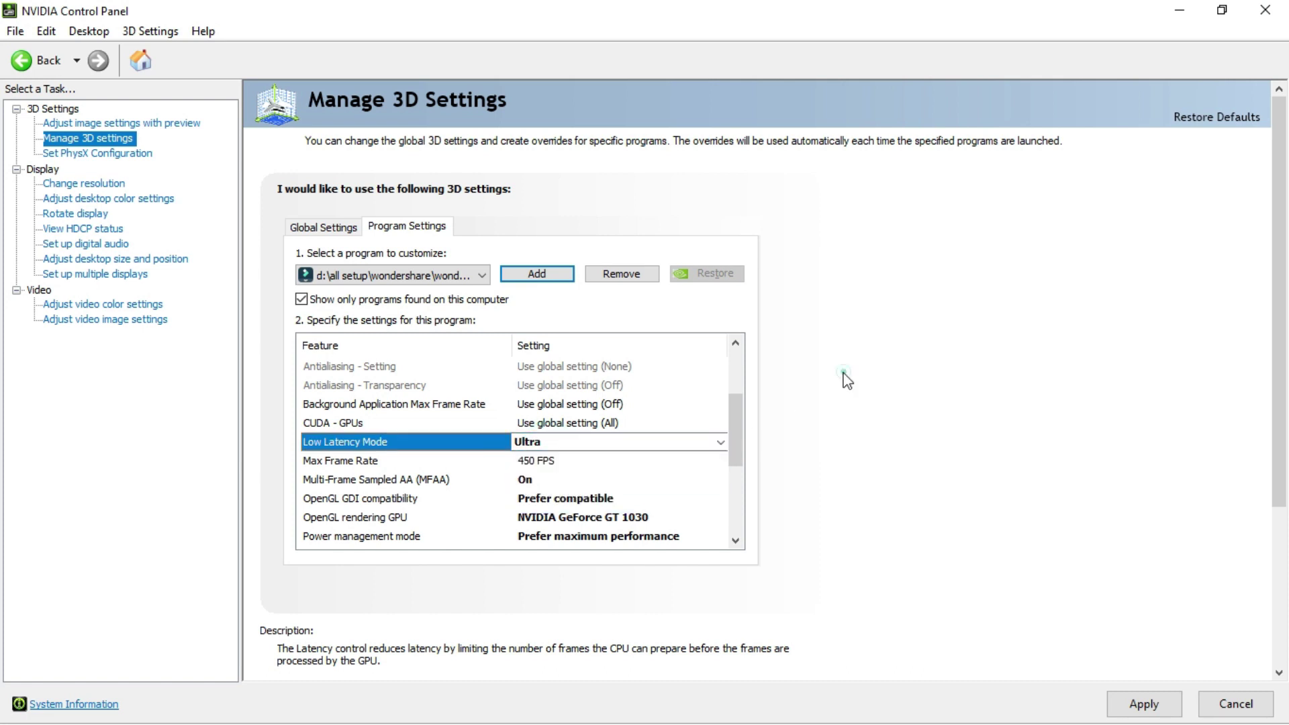
pyautogui.click(530, 461)
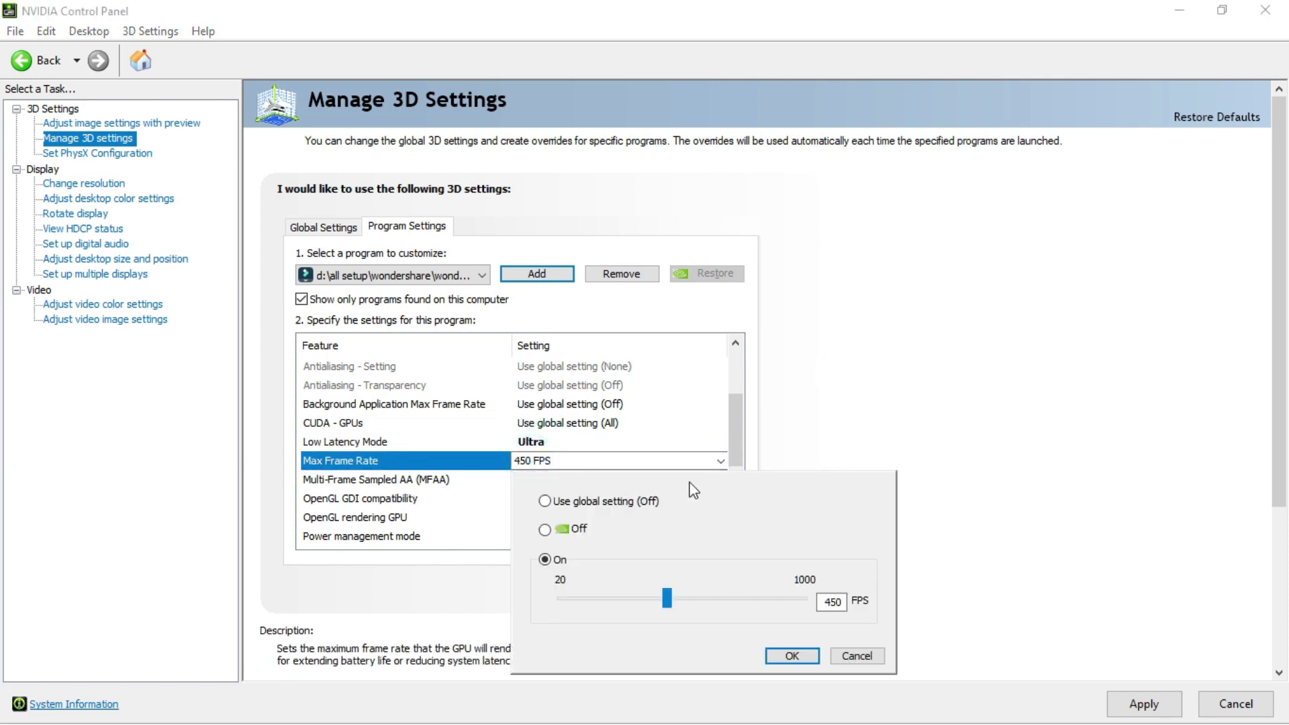
pyautogui.click(1102, 405)
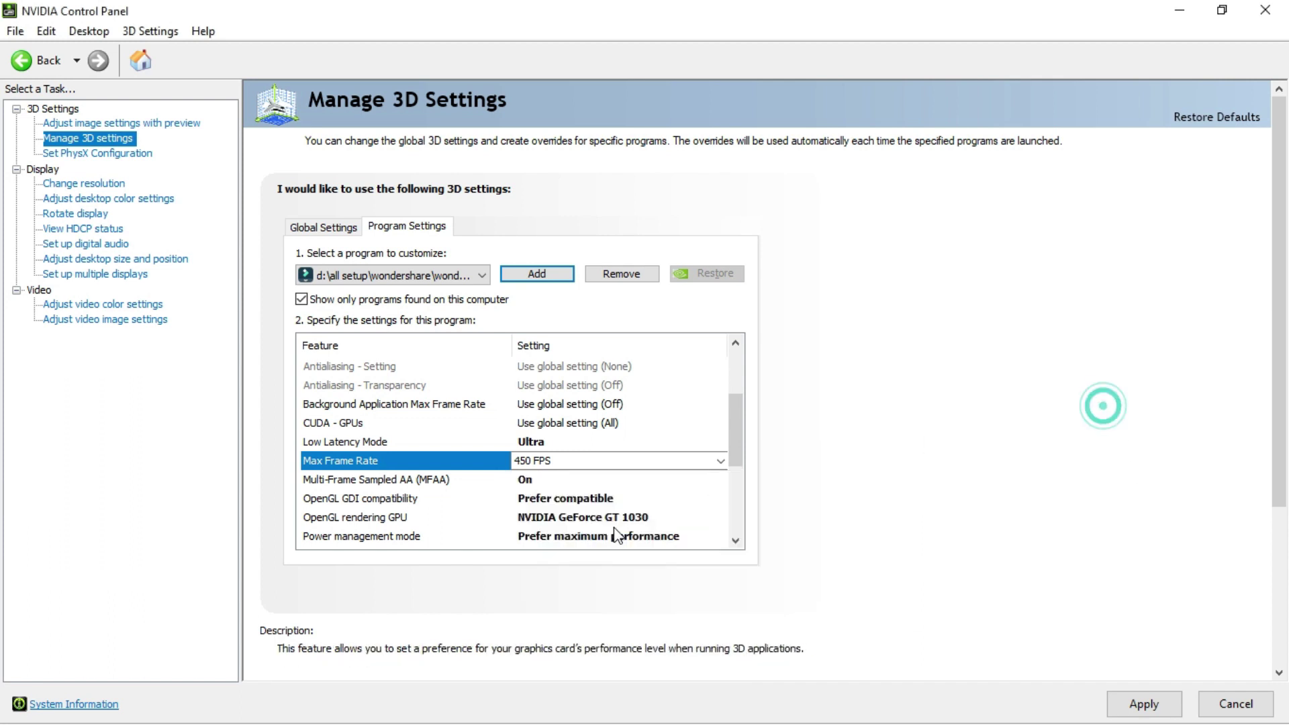
pyautogui.click(720, 443)
pyautogui.click(728, 423)
# Set OpenGL GDI compatibility to Prefer performance and the rendering GPU to GeForce GT 1030
pyautogui.click(368, 505)
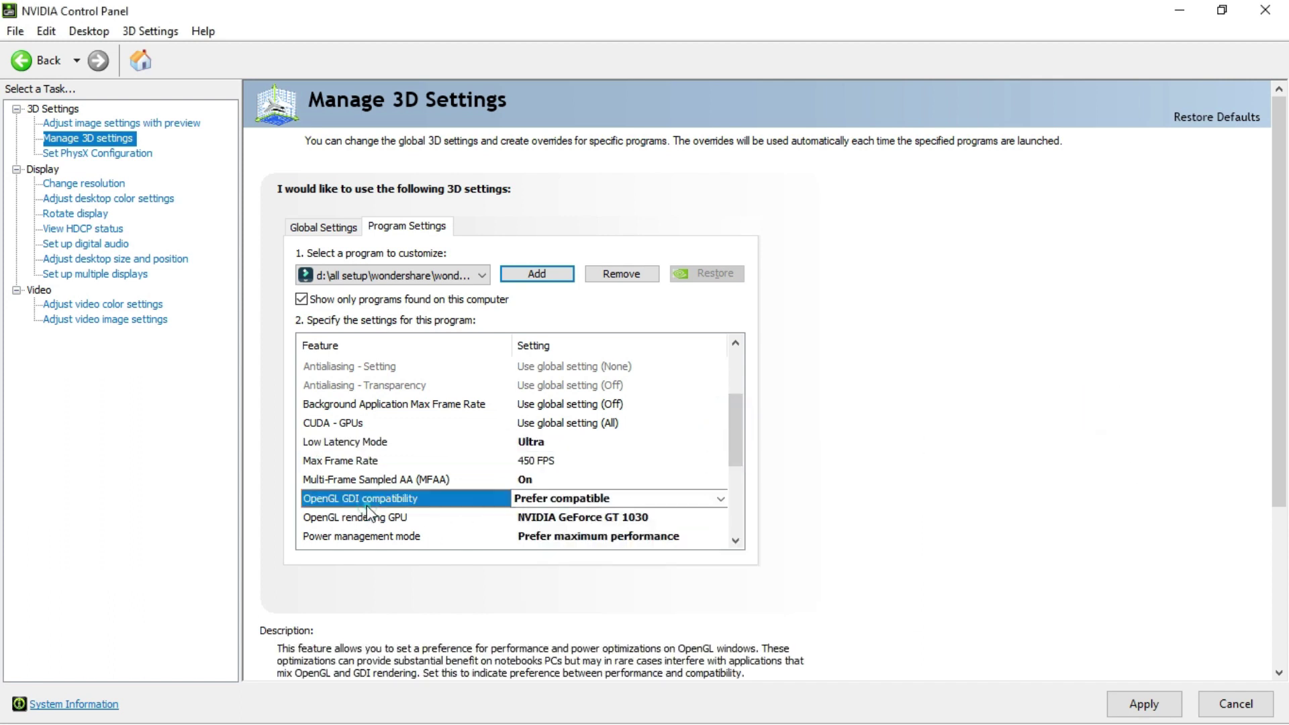
pyautogui.click(707, 501)
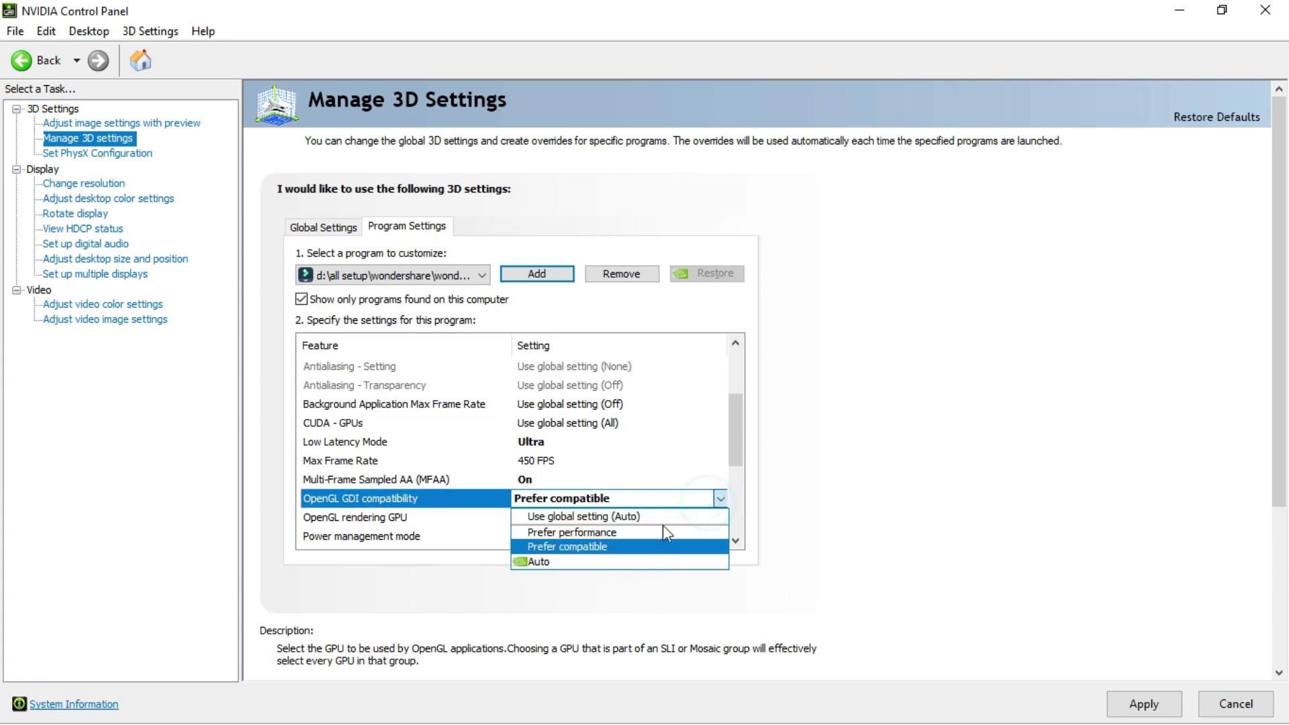
pyautogui.click(561, 536)
pyautogui.scroll(-2, 636, 477)
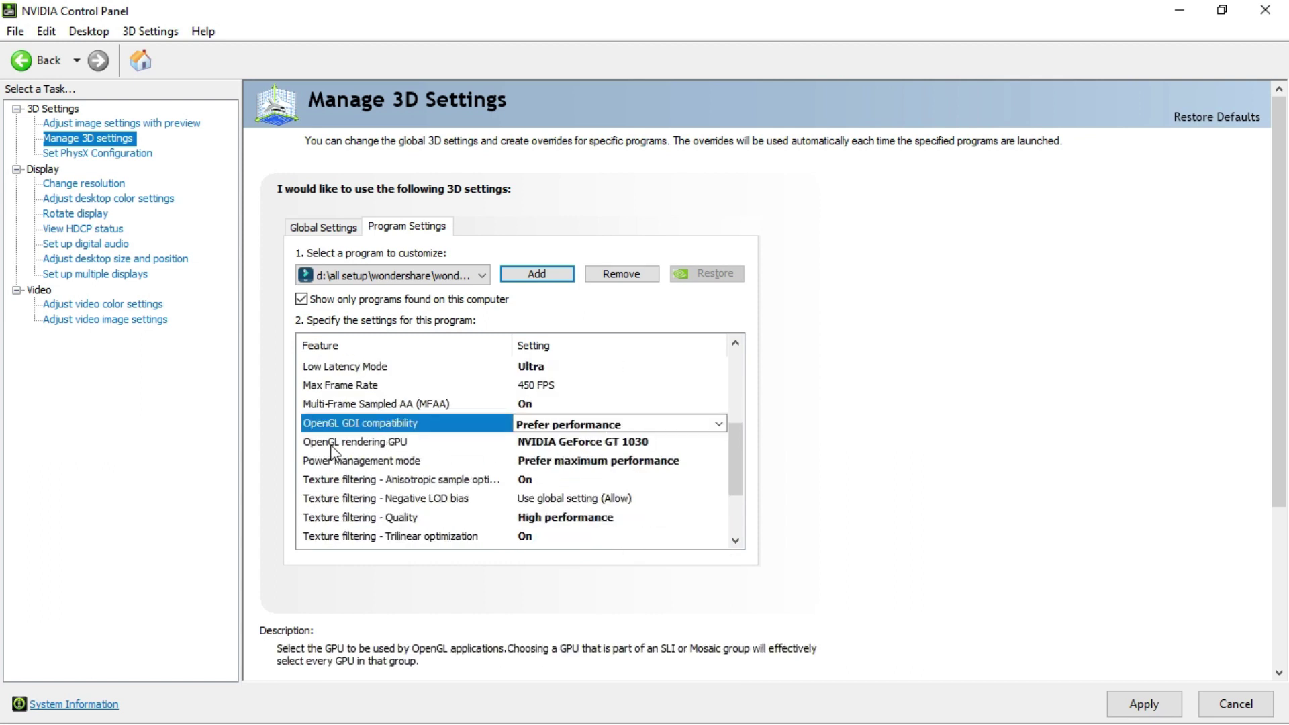
pyautogui.click(579, 443)
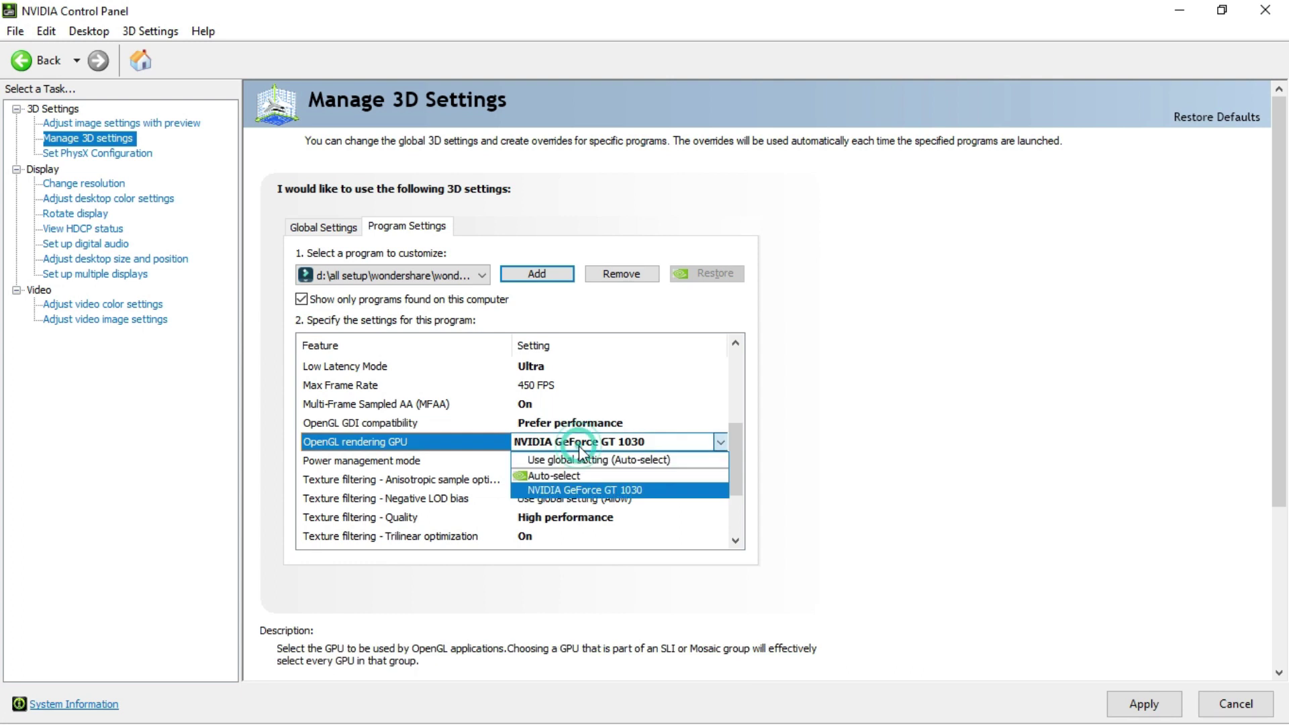
pyautogui.click(603, 492)
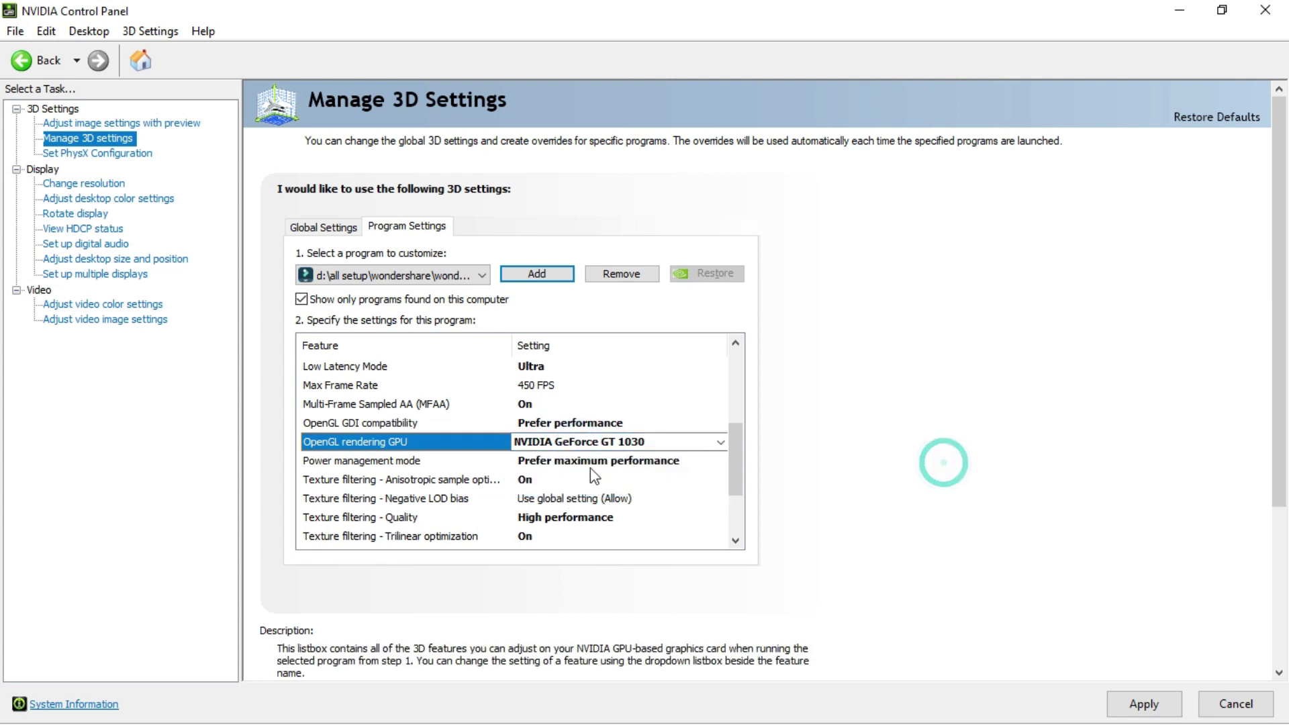
# Keep Prefer maximum performance power and High performance texture quality, then close the panel
pyautogui.click(570, 463)
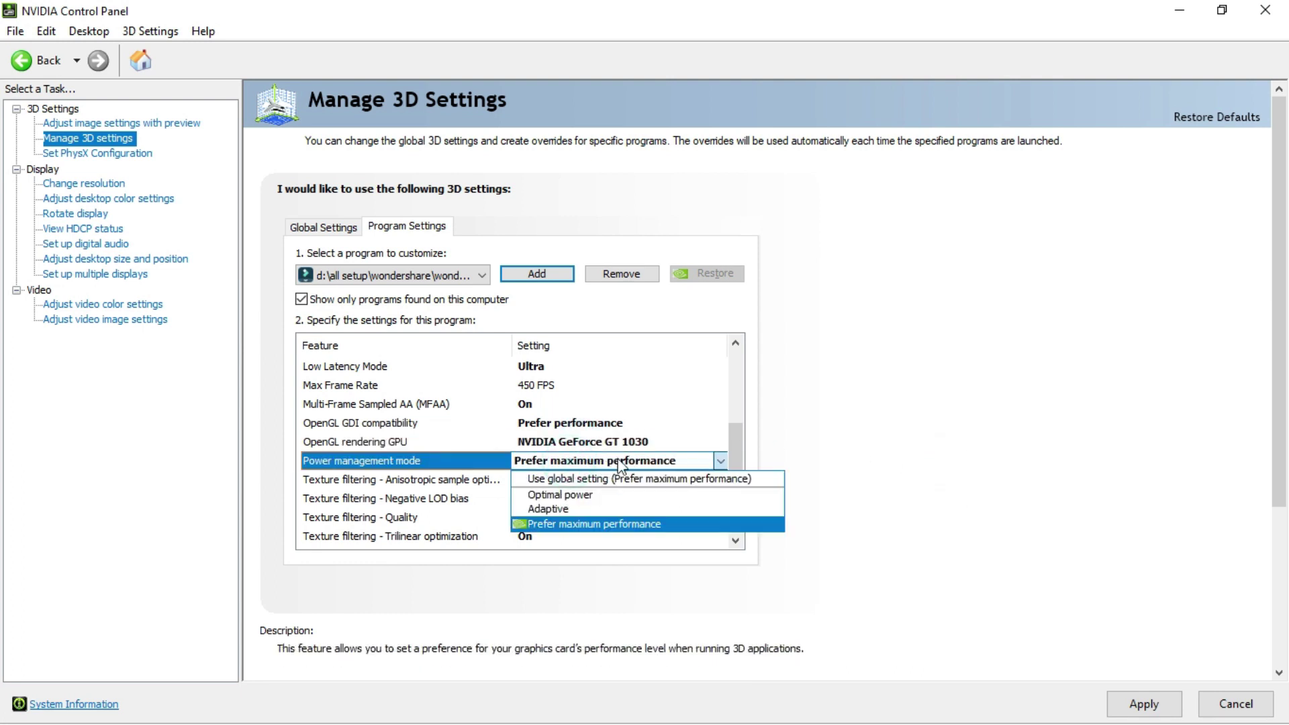
pyautogui.click(566, 524)
pyautogui.scroll(-2, 567, 524)
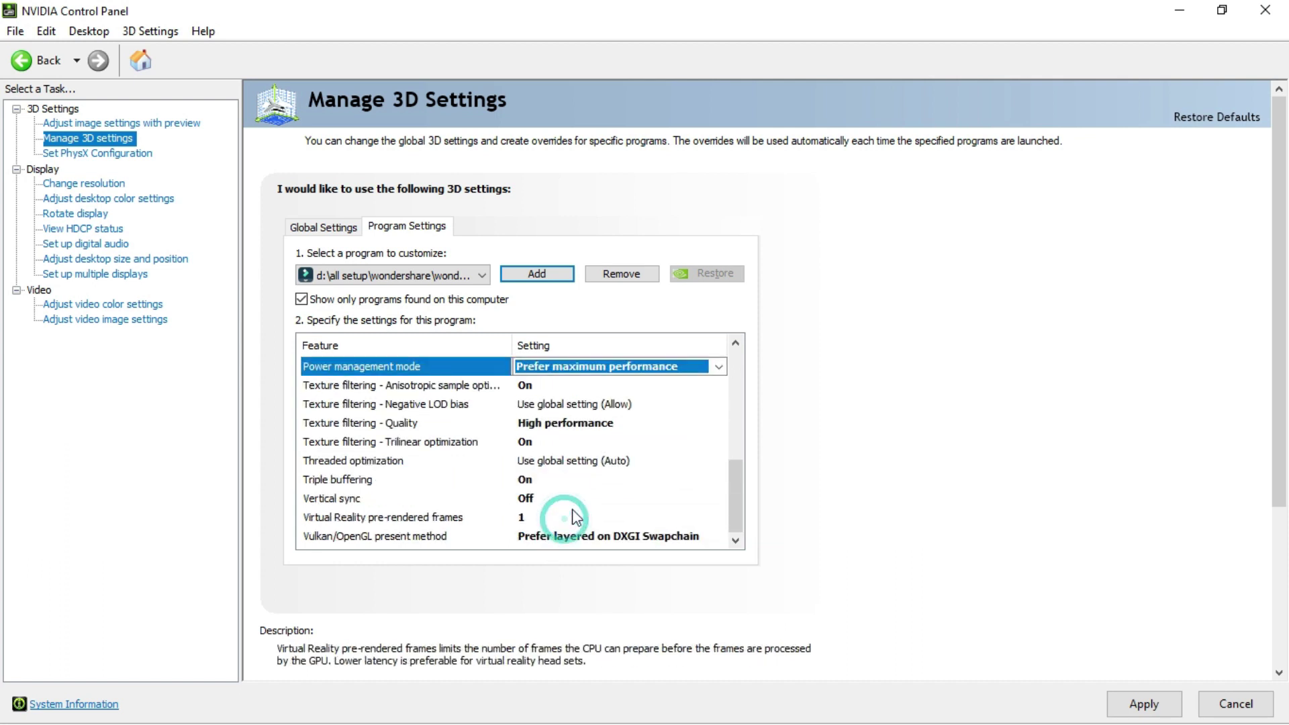
pyautogui.click(593, 418)
pyautogui.click(567, 501)
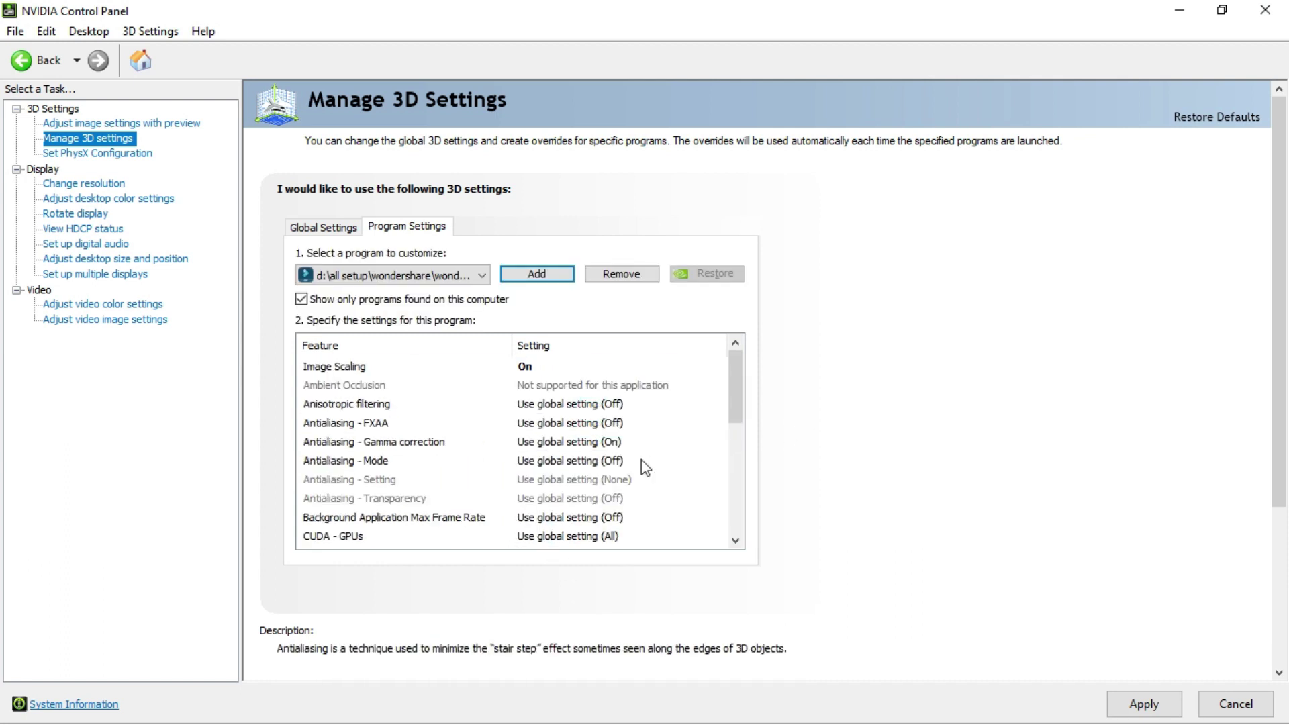
pyautogui.click(92, 183)
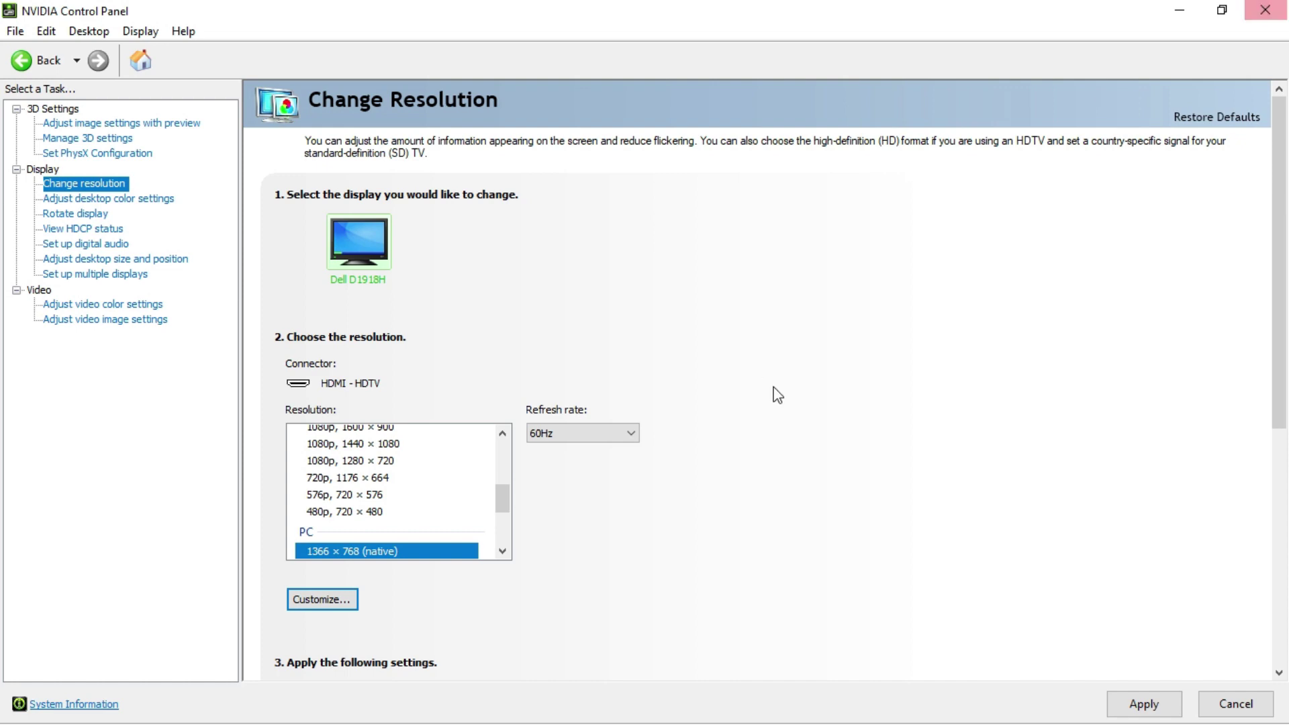
pyautogui.press('super+d')
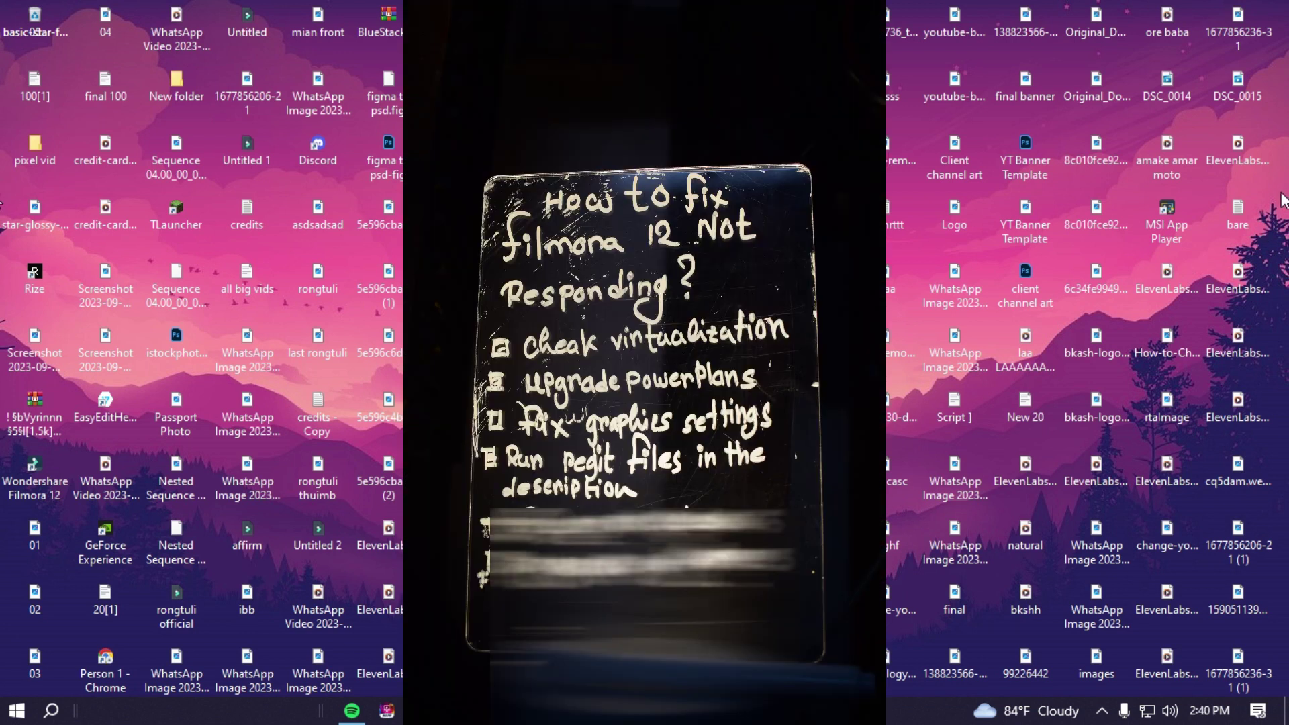
# Launch Internet Download Manager from the tray, dismiss Tip of the Day, and scroll to the September downloads
pyautogui.click(1103, 711)
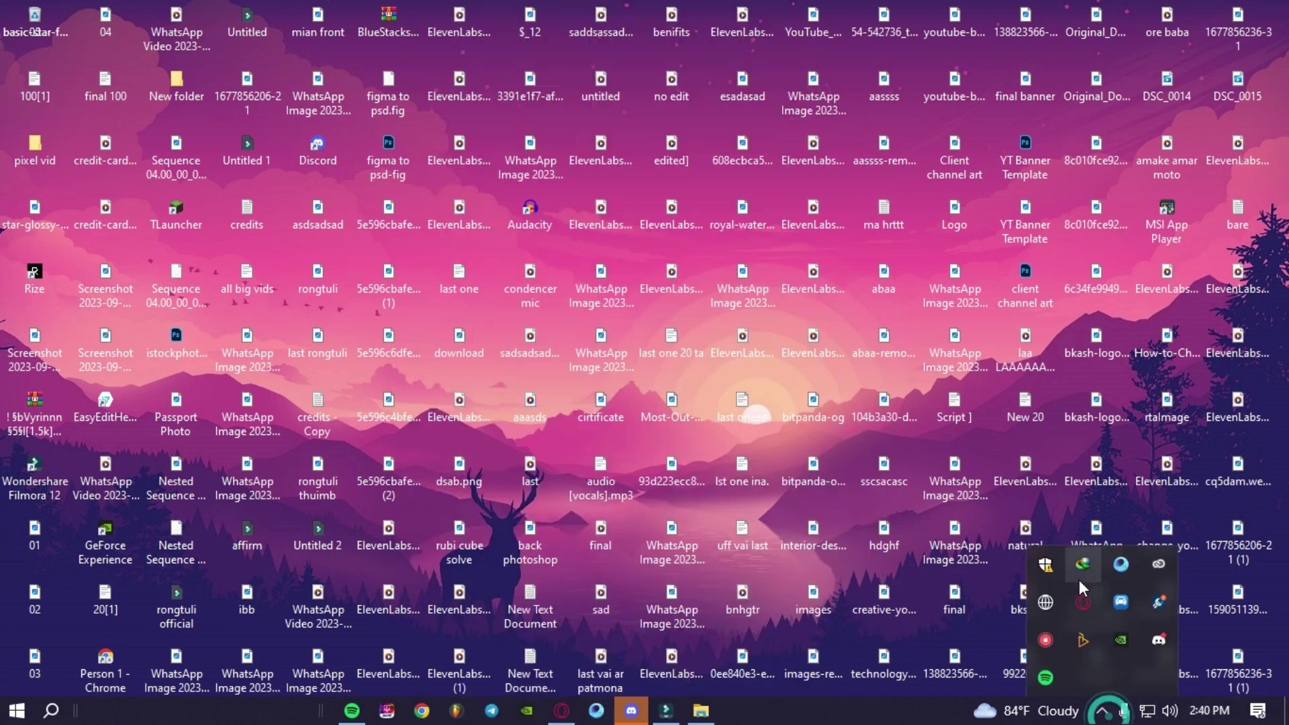
pyautogui.doubleClick(1082, 578)
pyautogui.click(498, 456)
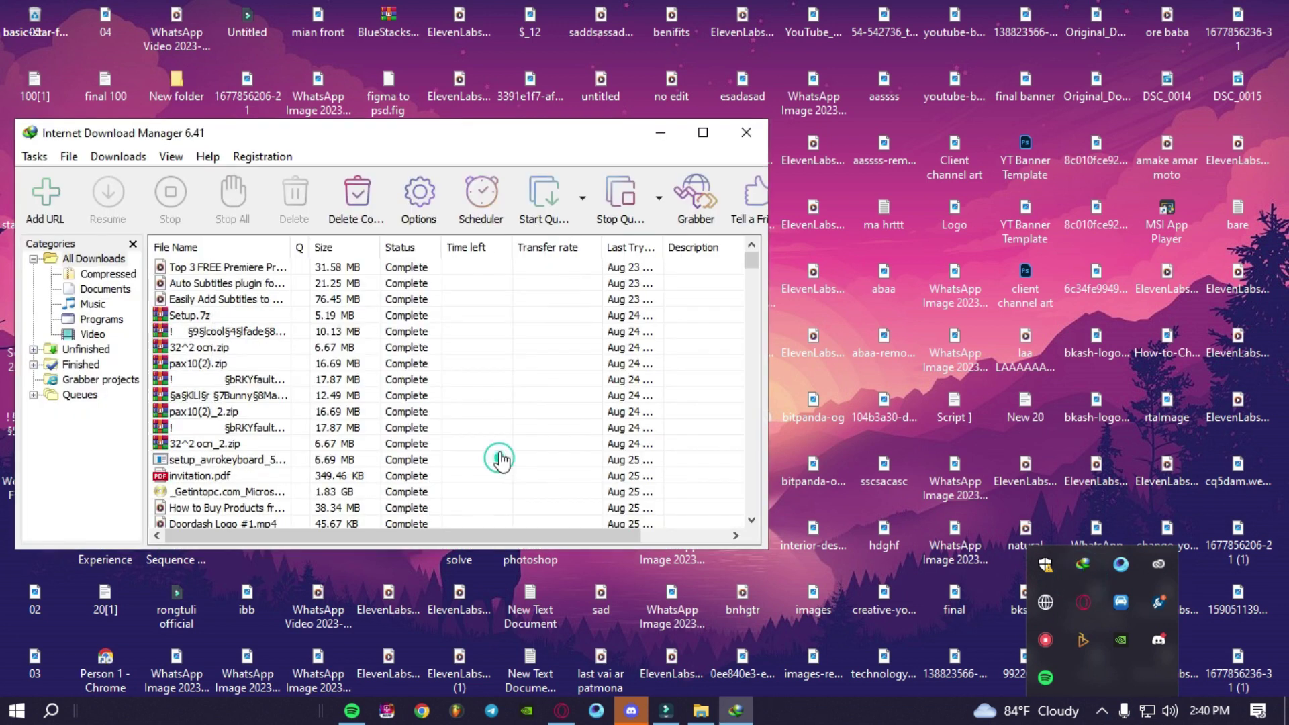
pyautogui.scroll(-10, 456, 440)
pyautogui.moveTo(755, 309); pyautogui.dragTo(756, 403)
pyautogui.click(754, 413)
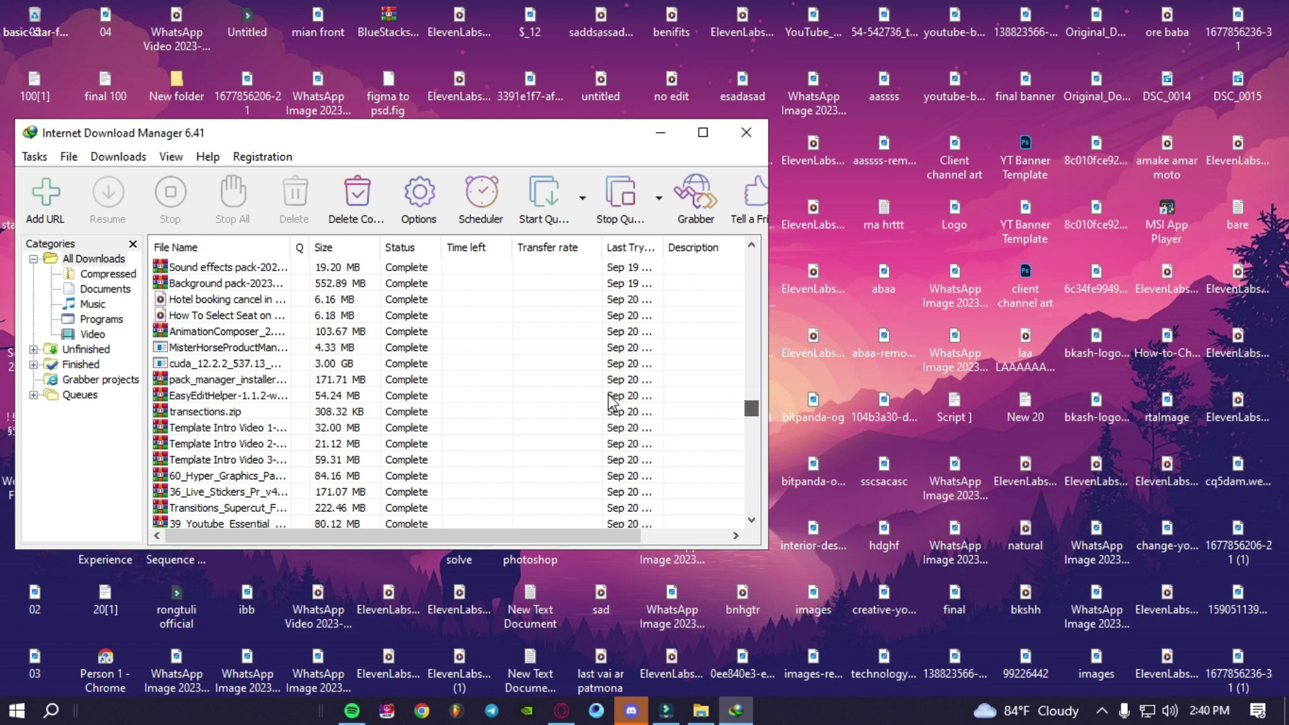
pyautogui.scroll(-10, 702, 329)
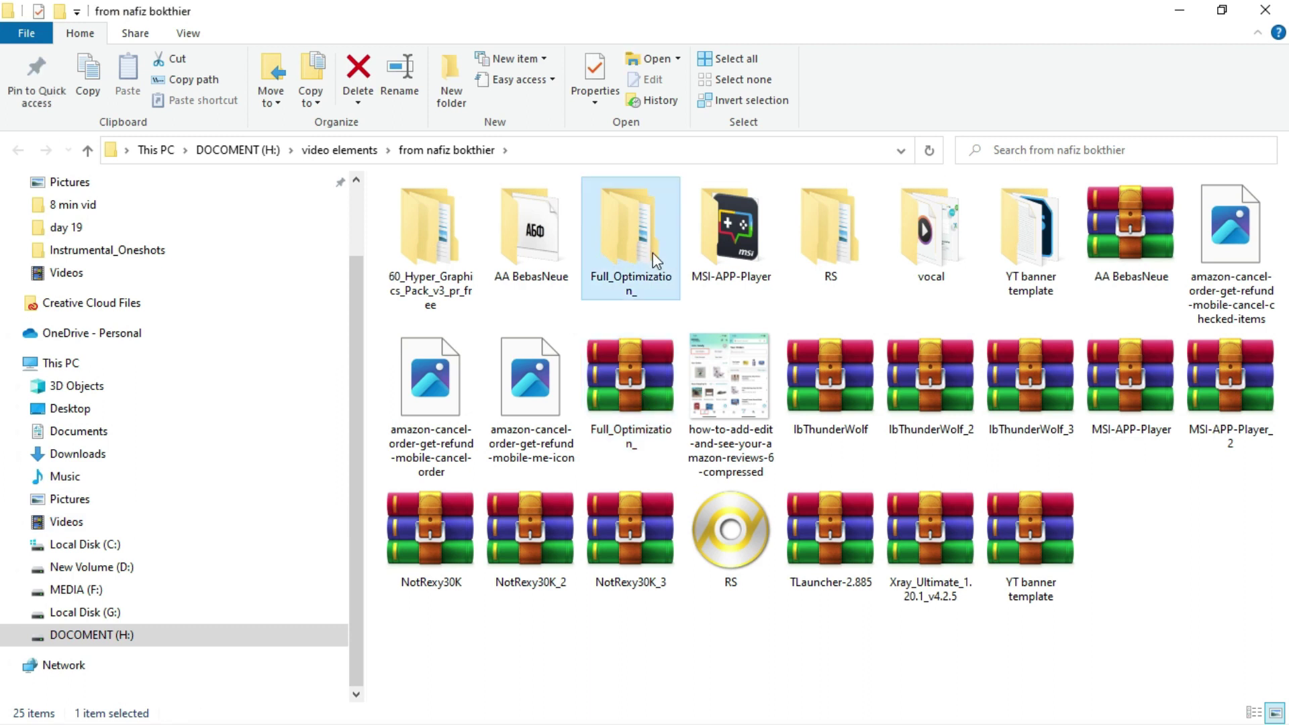
# Browse Full_Optimization_ through MOUSE > MOUSE FIX, then open its Optimizations folder
pyautogui.doubleClick(651, 252)
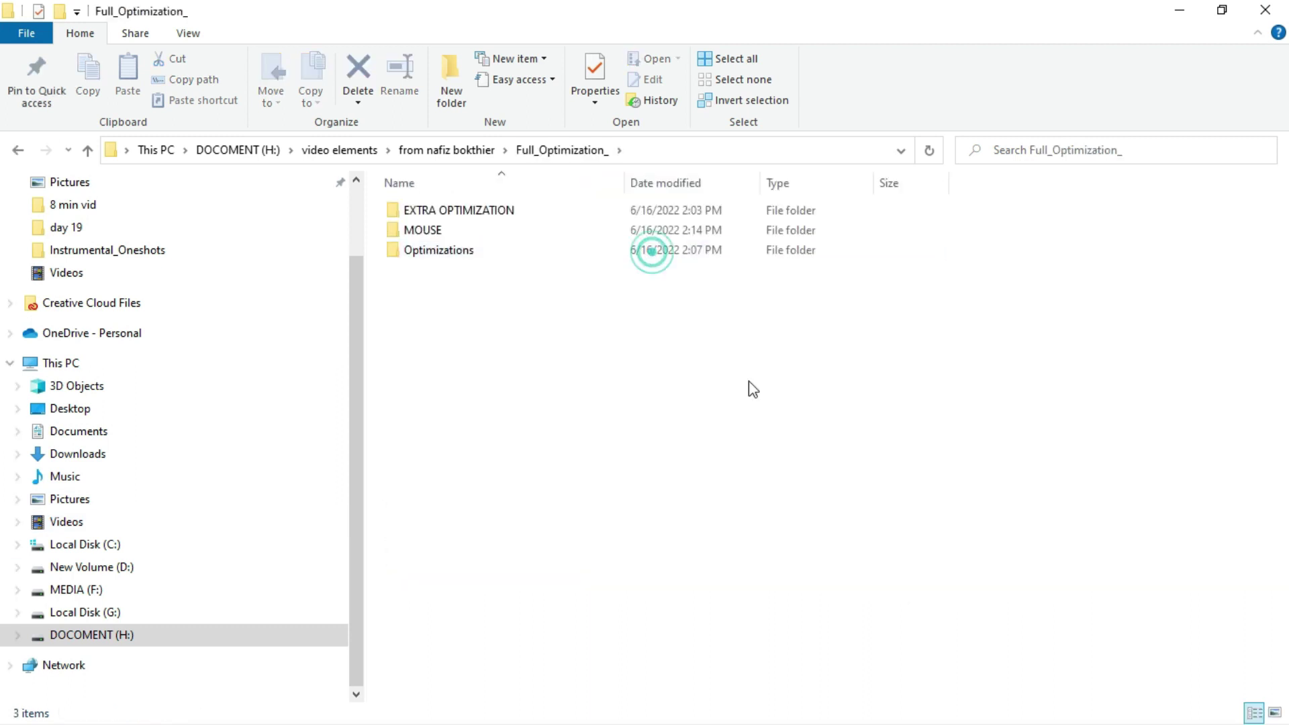
pyautogui.doubleClick(455, 230)
pyautogui.click(487, 211)
pyautogui.doubleClick(484, 211)
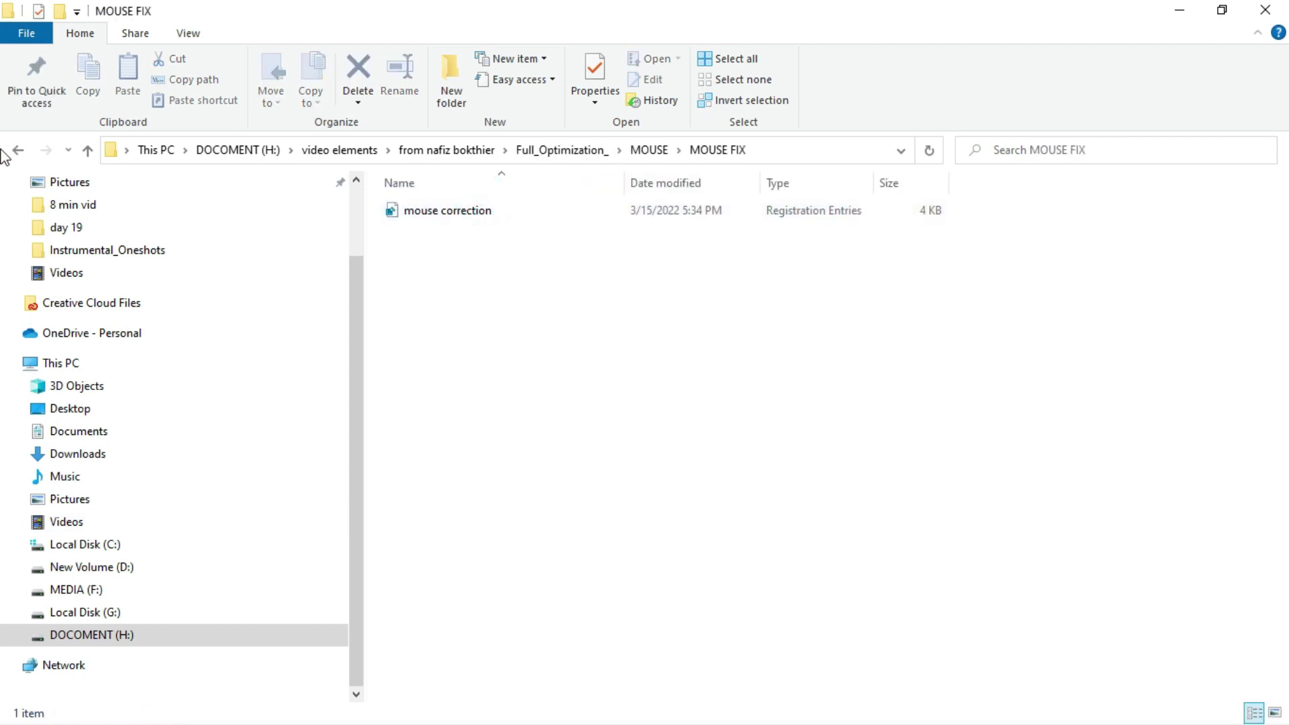
pyautogui.click(18, 150)
pyautogui.click(18, 150)
pyautogui.doubleClick(465, 251)
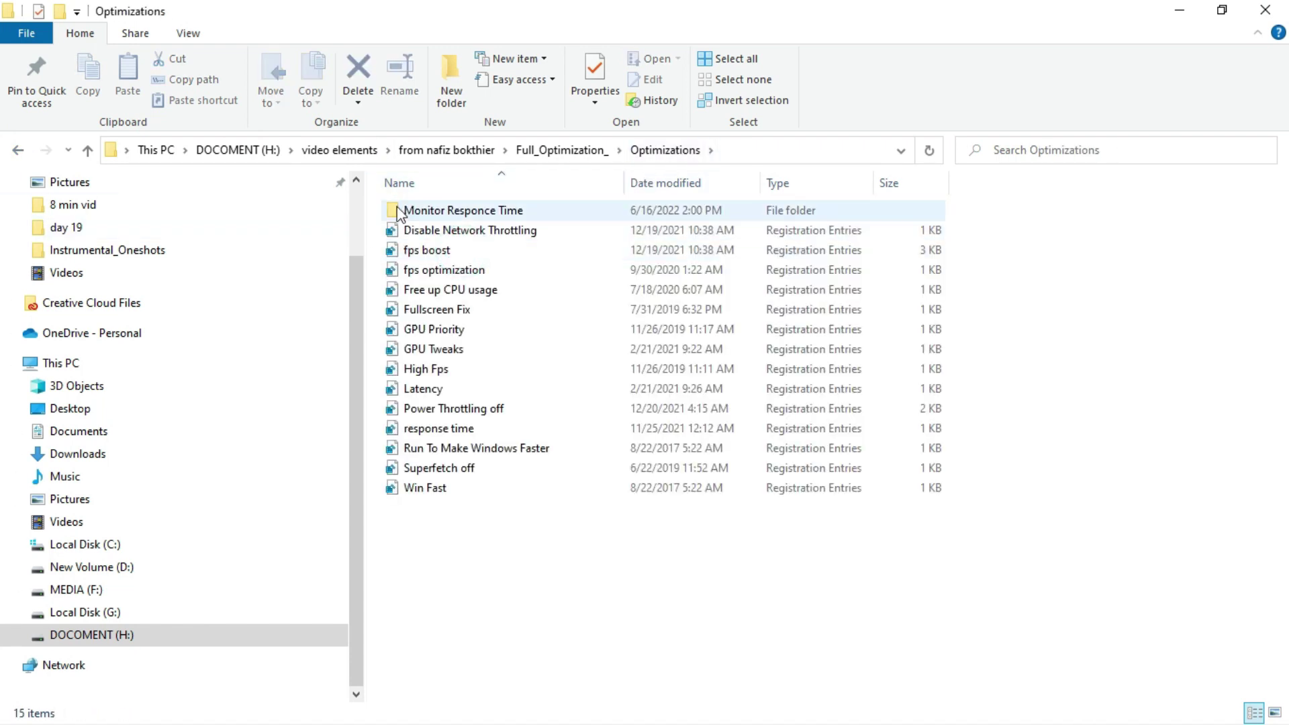
pyautogui.click(21, 150)
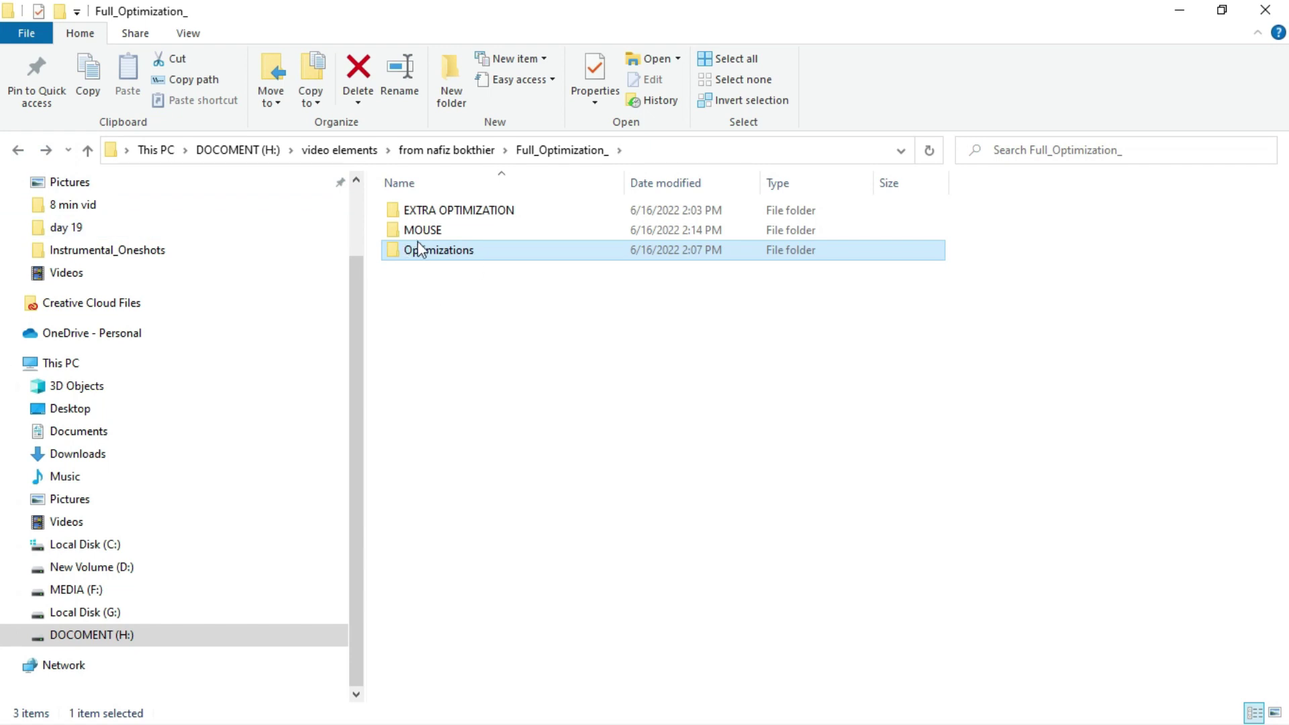
pyautogui.doubleClick(422, 252)
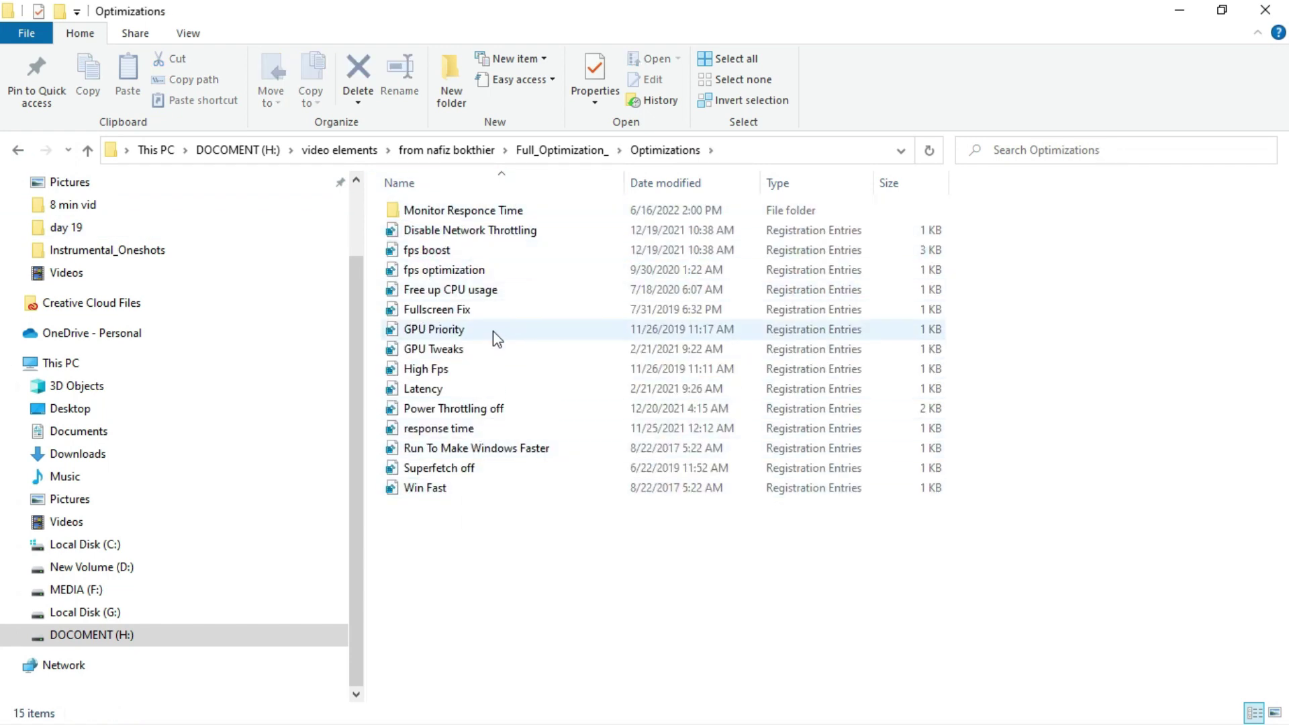
# Merge the High Fps registry tweak and decline the Latency tweak
pyautogui.doubleClick(411, 371)
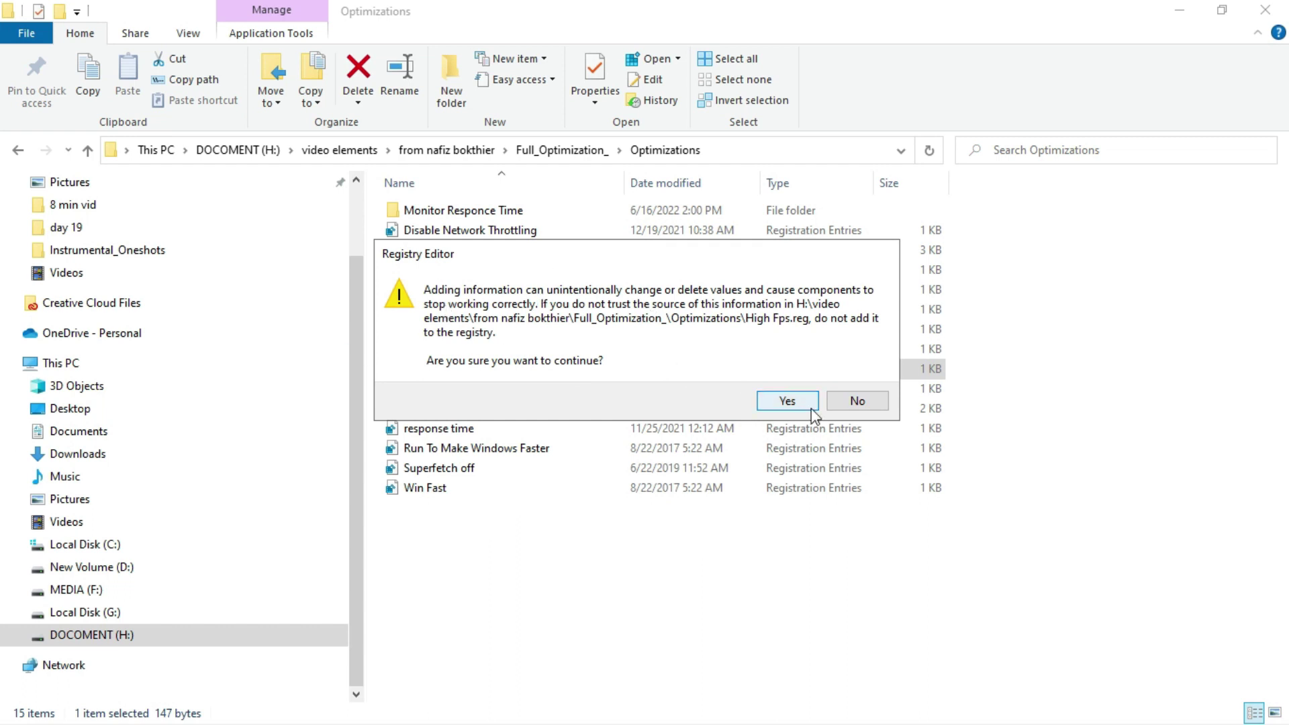
pyautogui.click(862, 406)
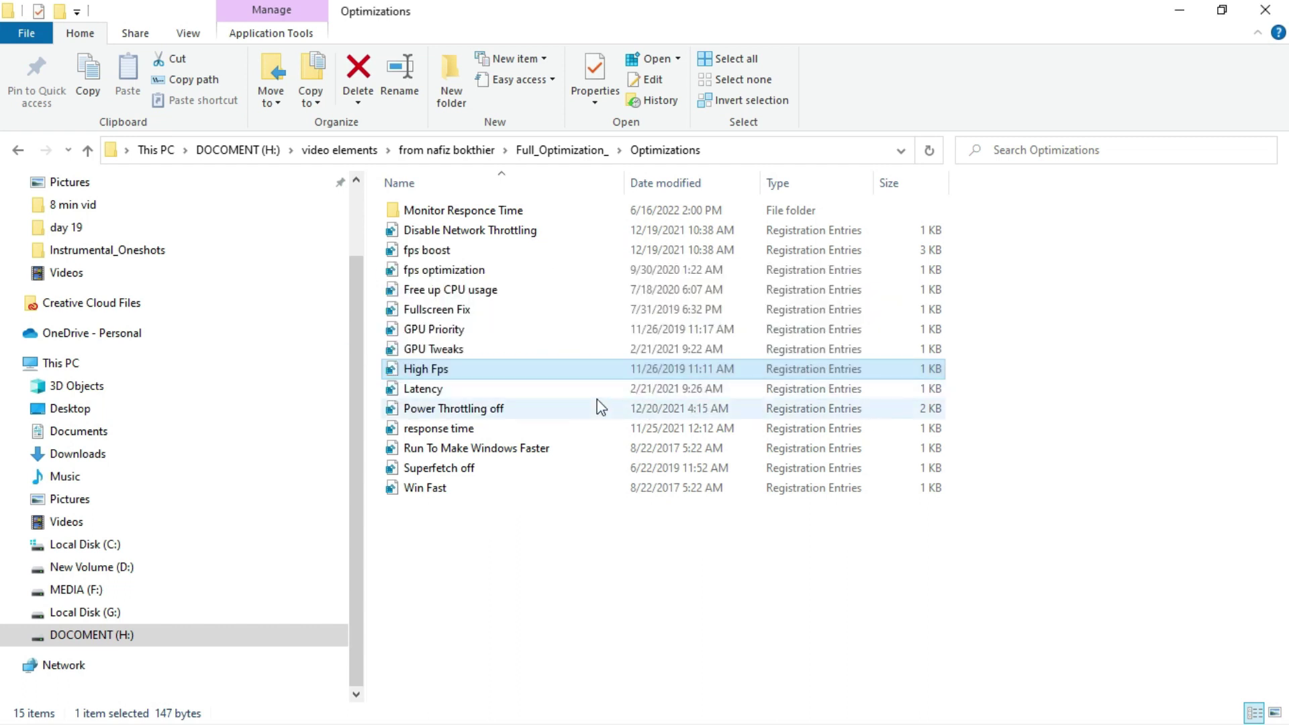
pyautogui.doubleClick(569, 390)
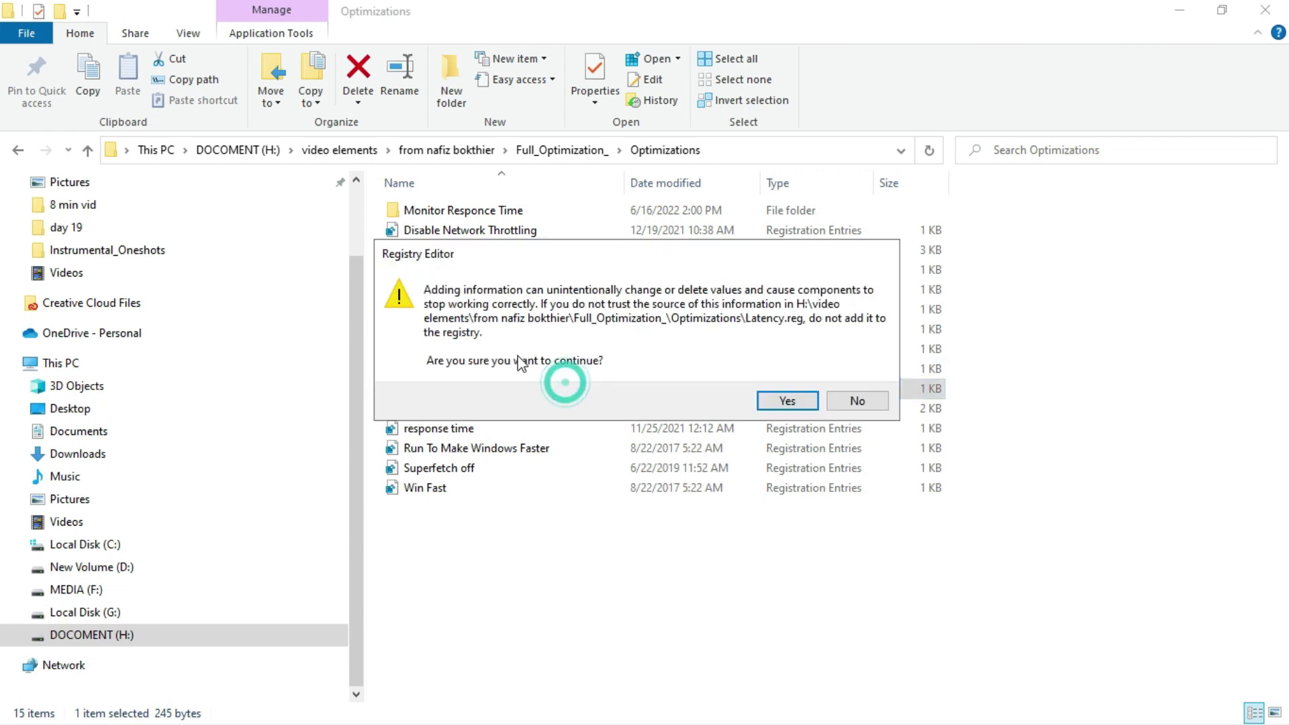
pyautogui.click(854, 401)
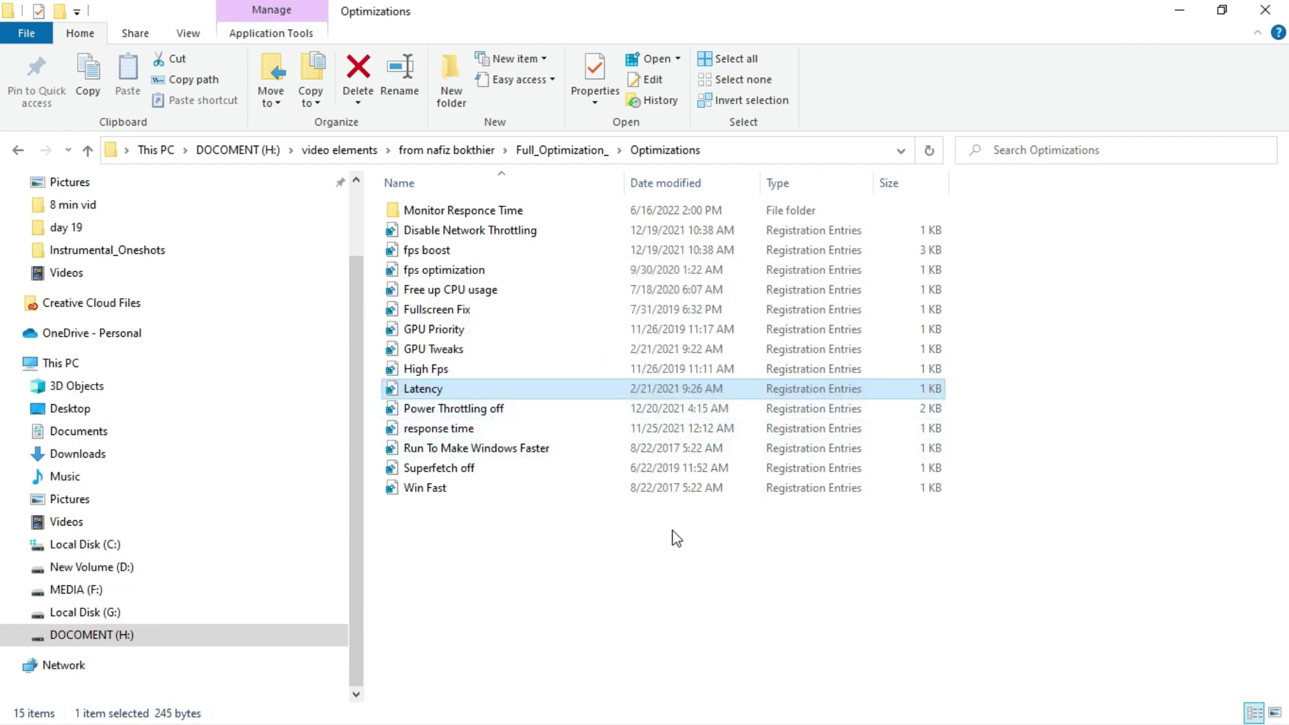
pyautogui.moveTo(544, 580); pyautogui.dragTo(543, 336)
pyautogui.click(511, 552)
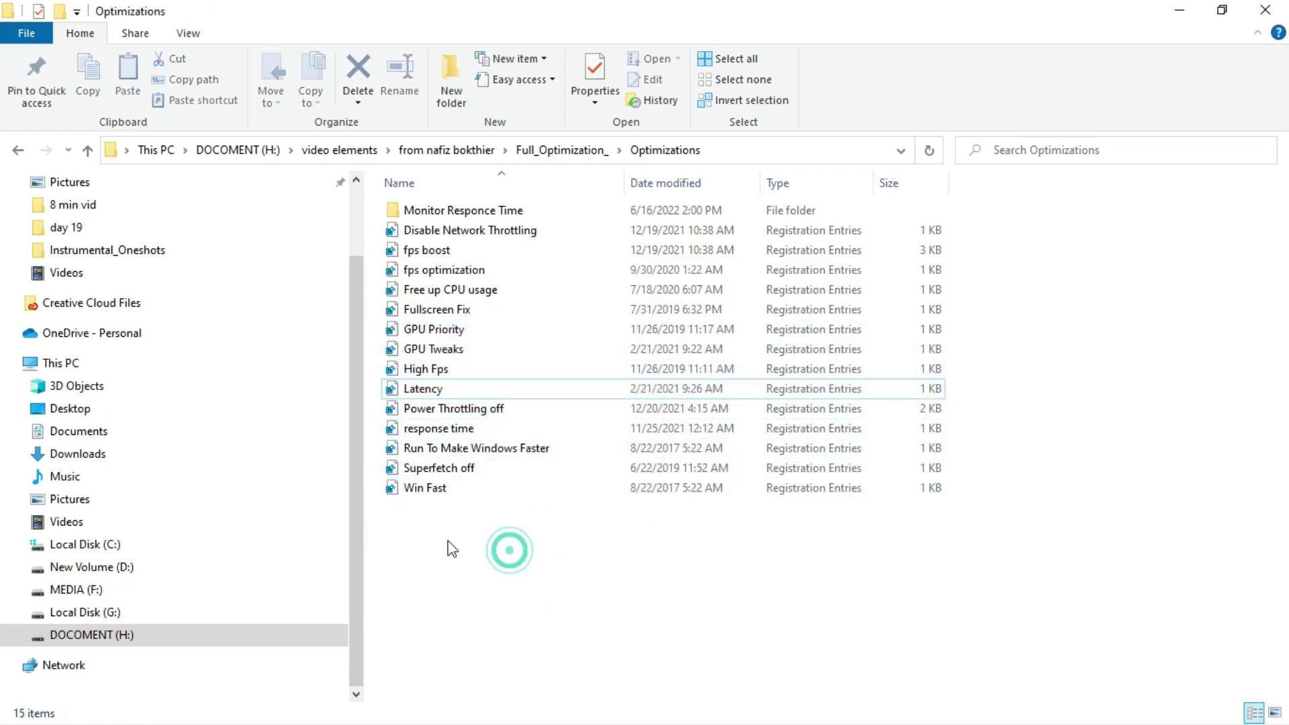
pyautogui.moveTo(439, 541); pyautogui.dragTo(405, 233)
pyautogui.click(532, 557)
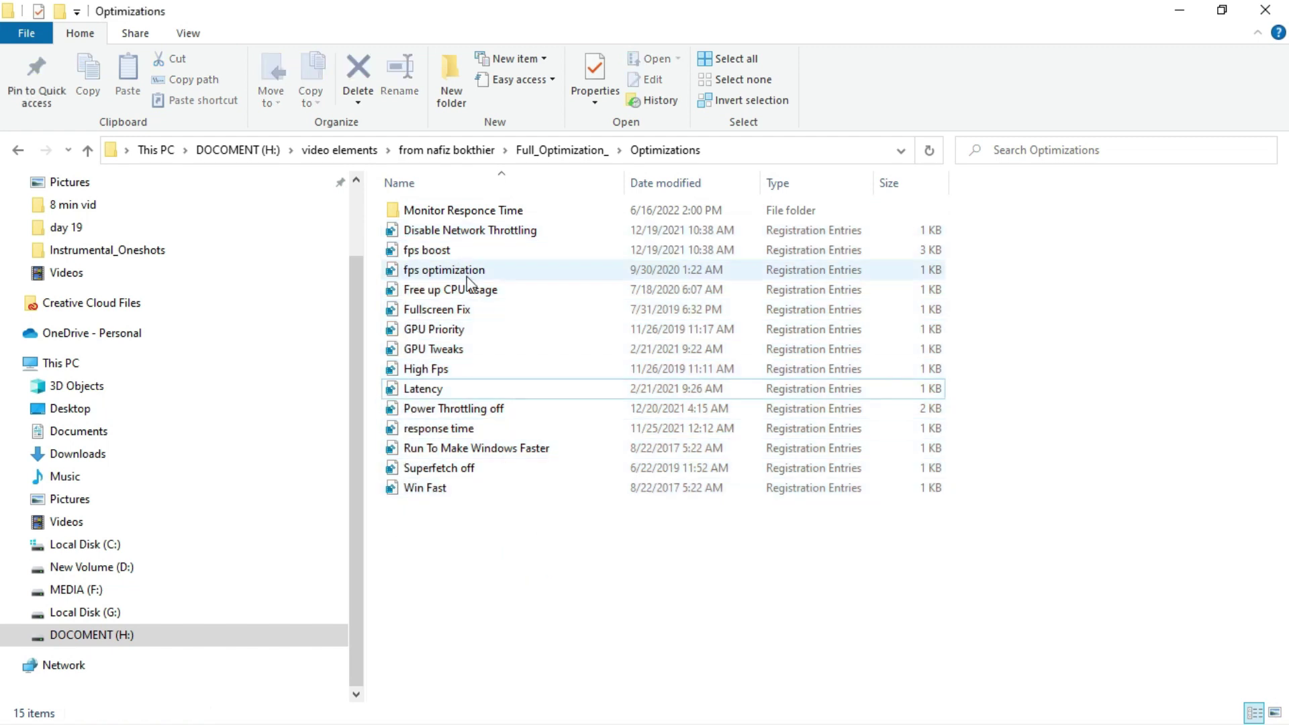
# Try the fps optimization and High Fps tweaks again, cancelling both merges
pyautogui.doubleClick(566, 268)
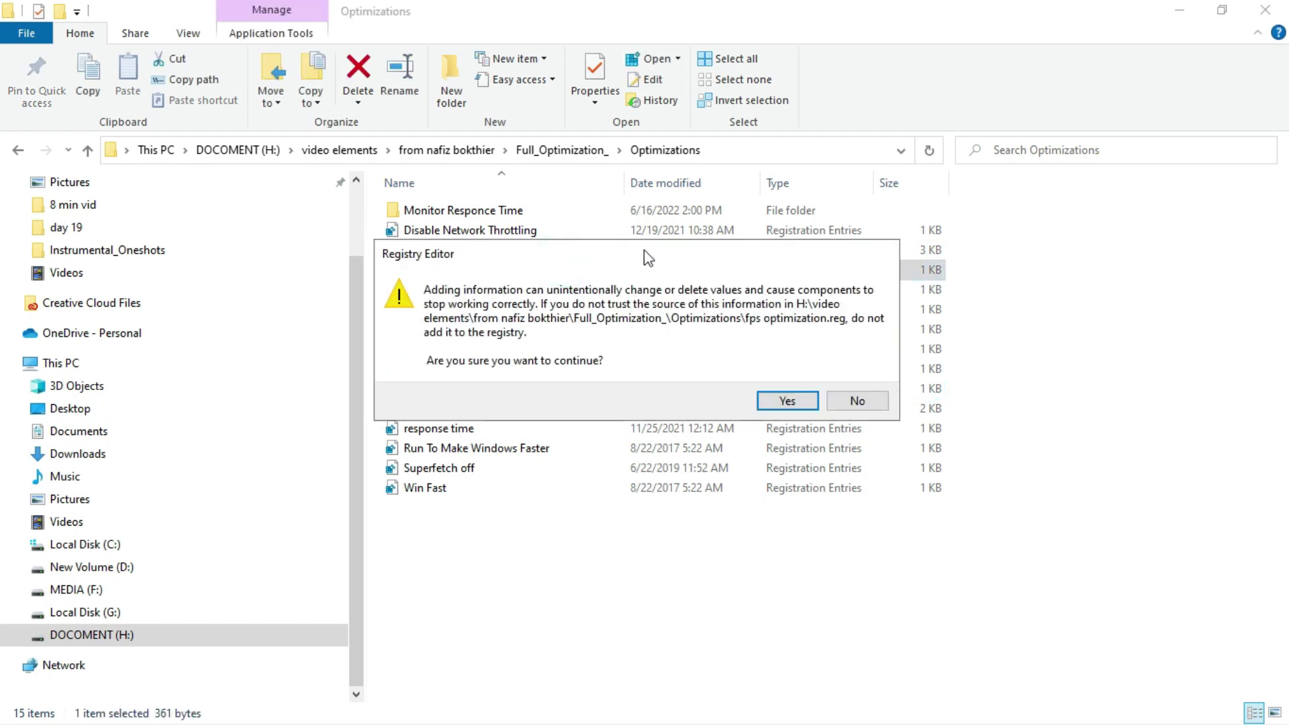
pyautogui.moveTo(965, 137); pyautogui.dragTo(776, 121)
pyautogui.click(1016, 252)
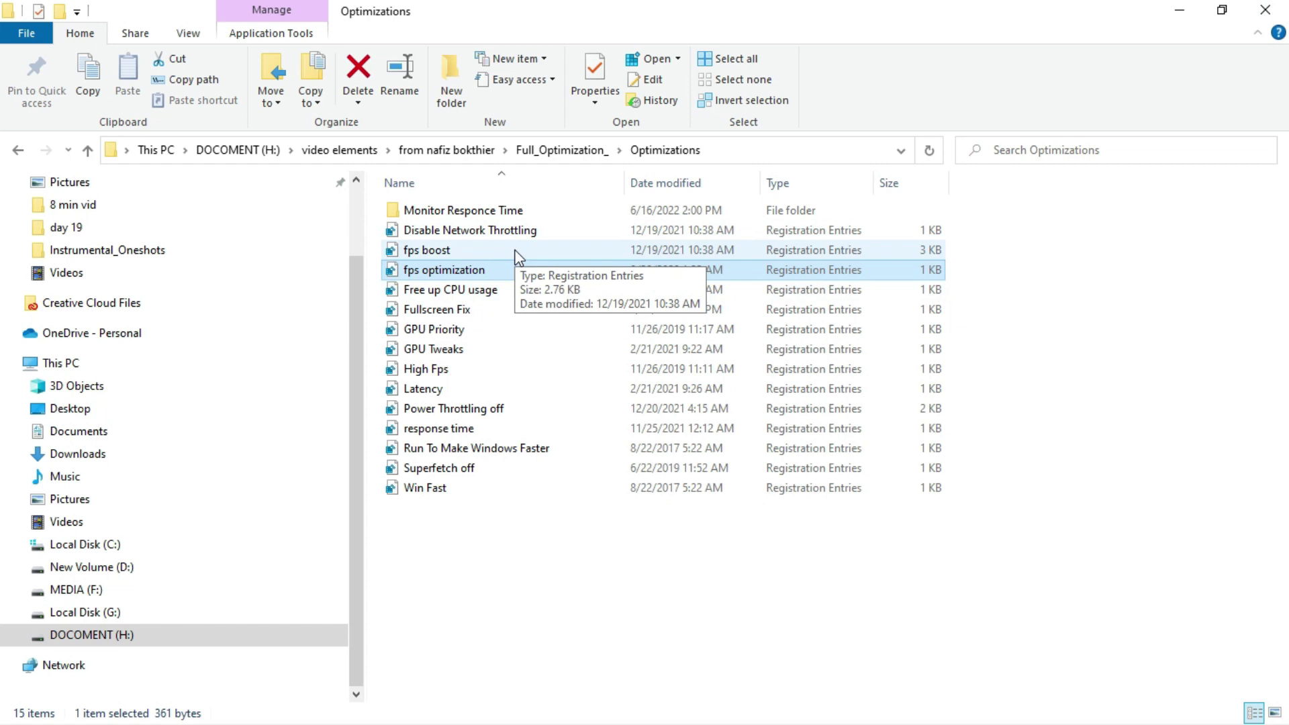
pyautogui.click(509, 231)
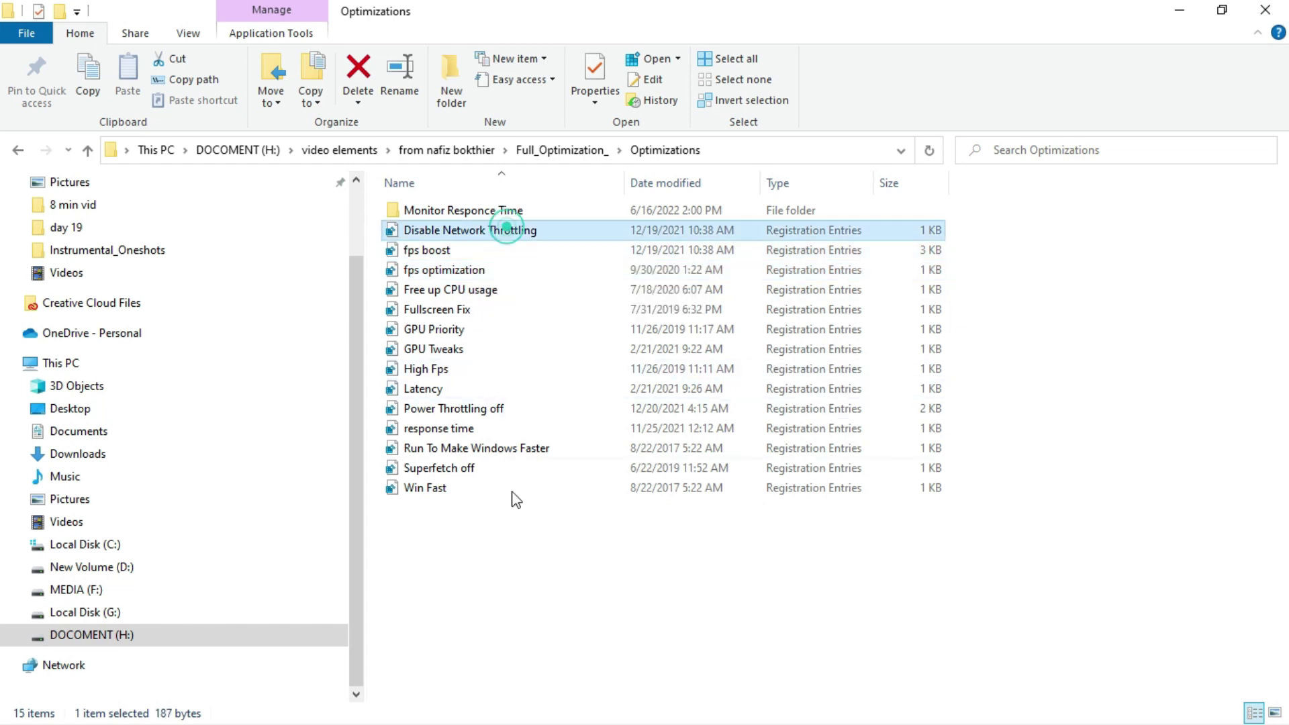
pyautogui.click(500, 574)
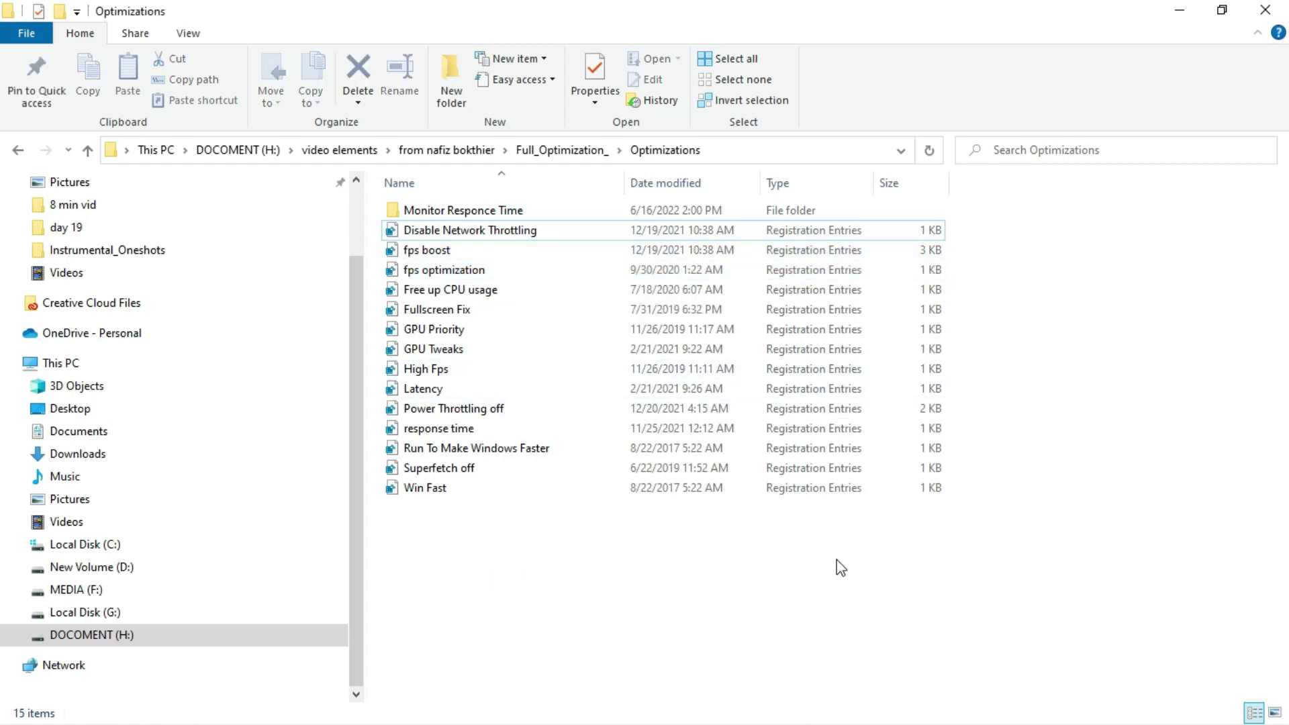
pyautogui.moveTo(582, 583); pyautogui.dragTo(565, 430)
pyautogui.click(556, 567)
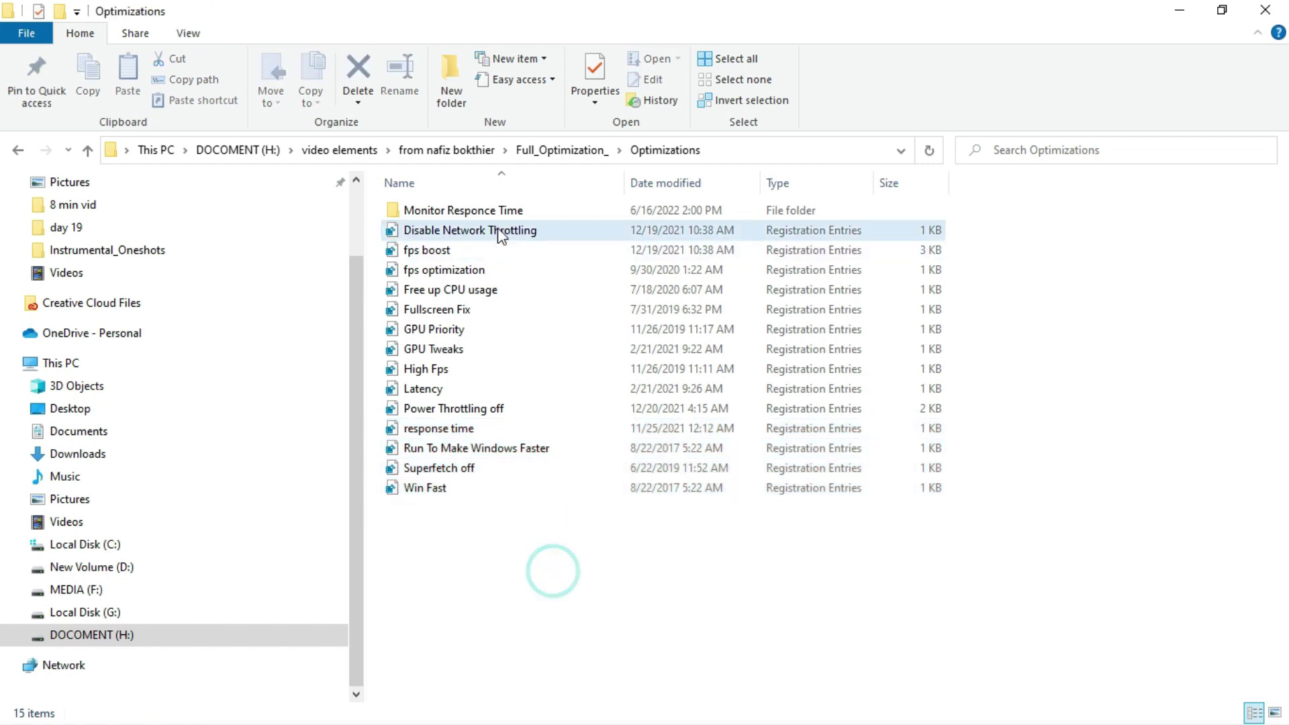
pyautogui.doubleClick(452, 371)
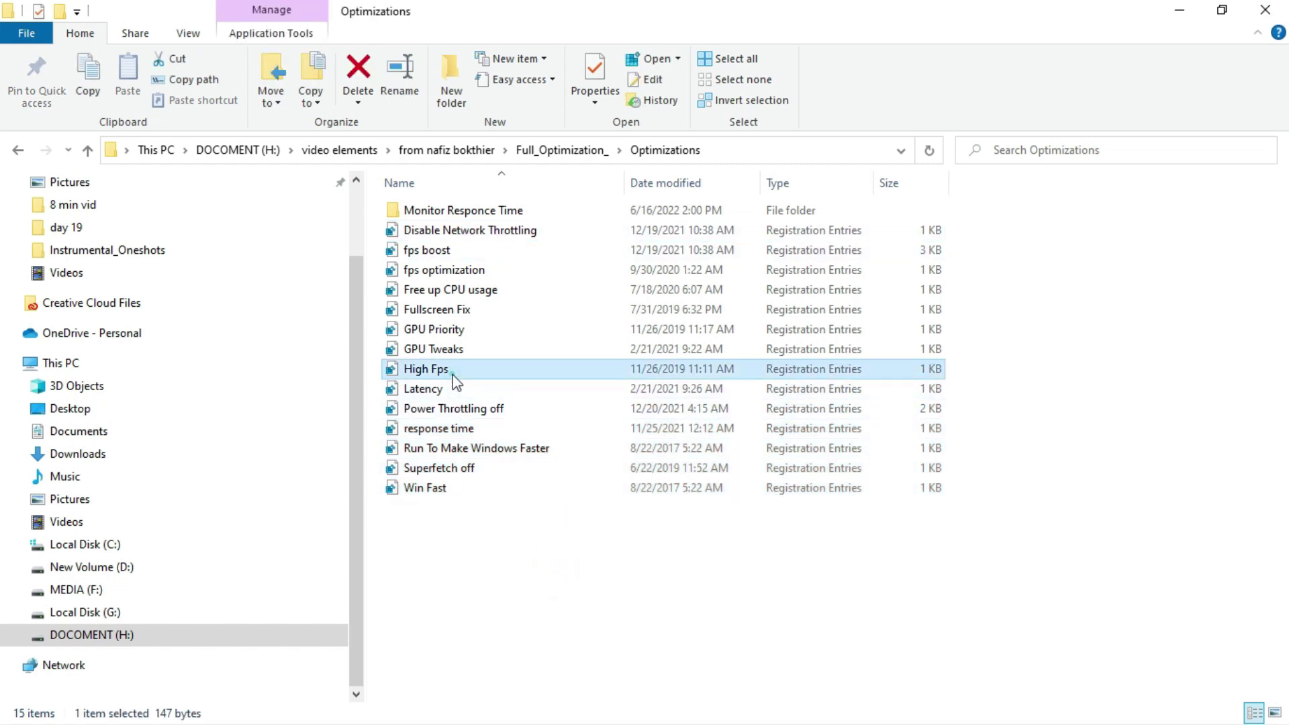
pyautogui.click(841, 402)
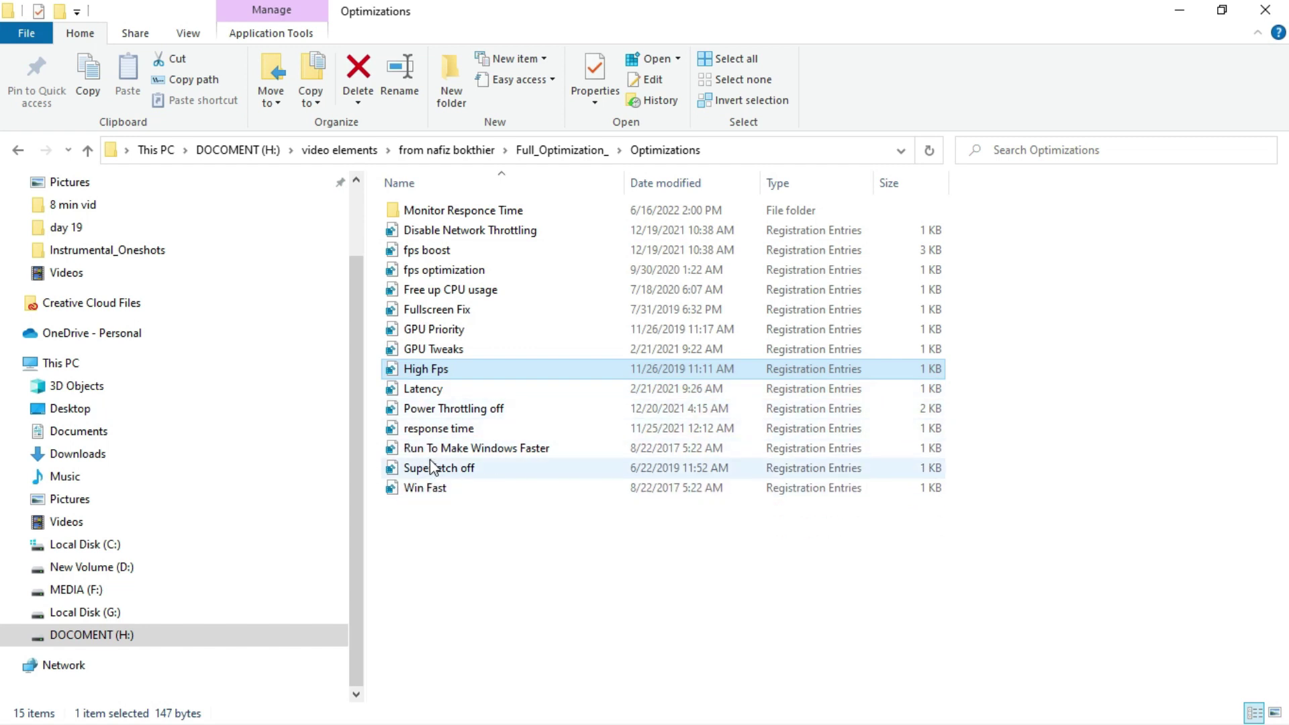
# Merge 'Run To Make Windows Faster', check Monitor Responce Time, then return to Full_Optimization_
pyautogui.doubleClick(541, 451)
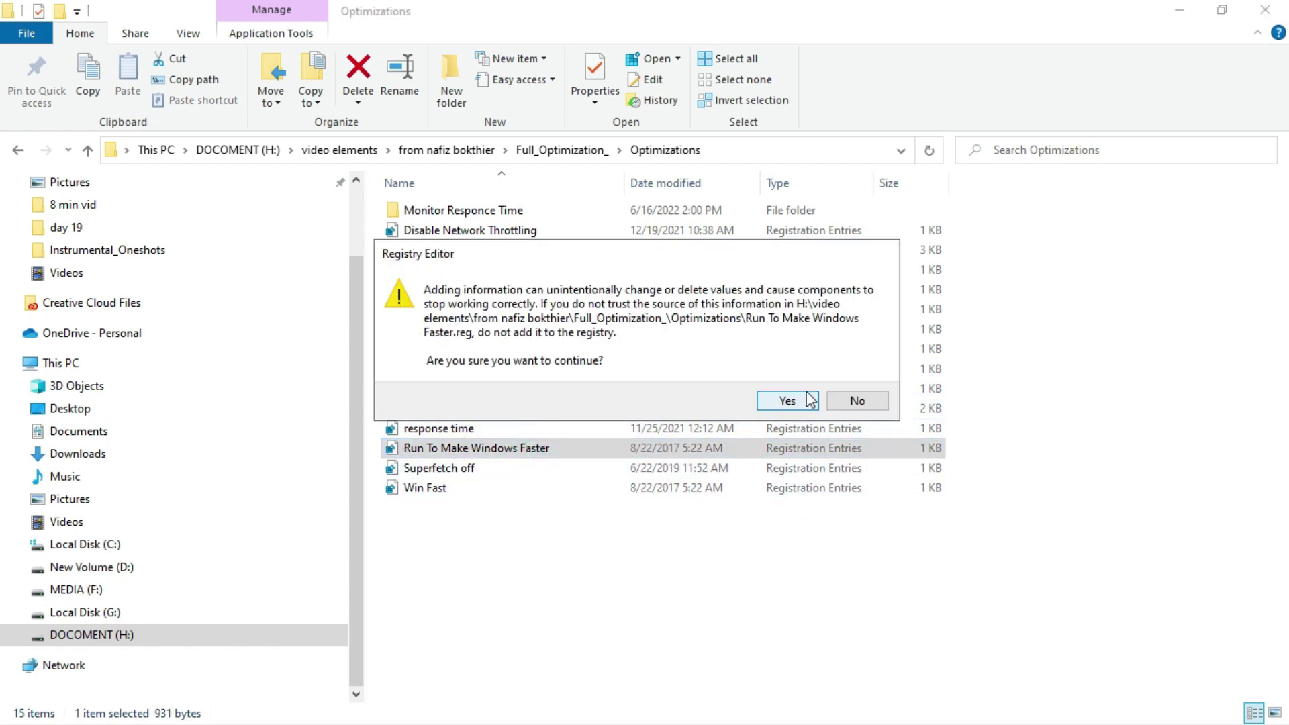
pyautogui.click(855, 401)
pyautogui.click(430, 542)
pyautogui.moveTo(460, 200); pyautogui.dragTo(496, 557)
pyautogui.click(505, 577)
pyautogui.doubleClick(469, 209)
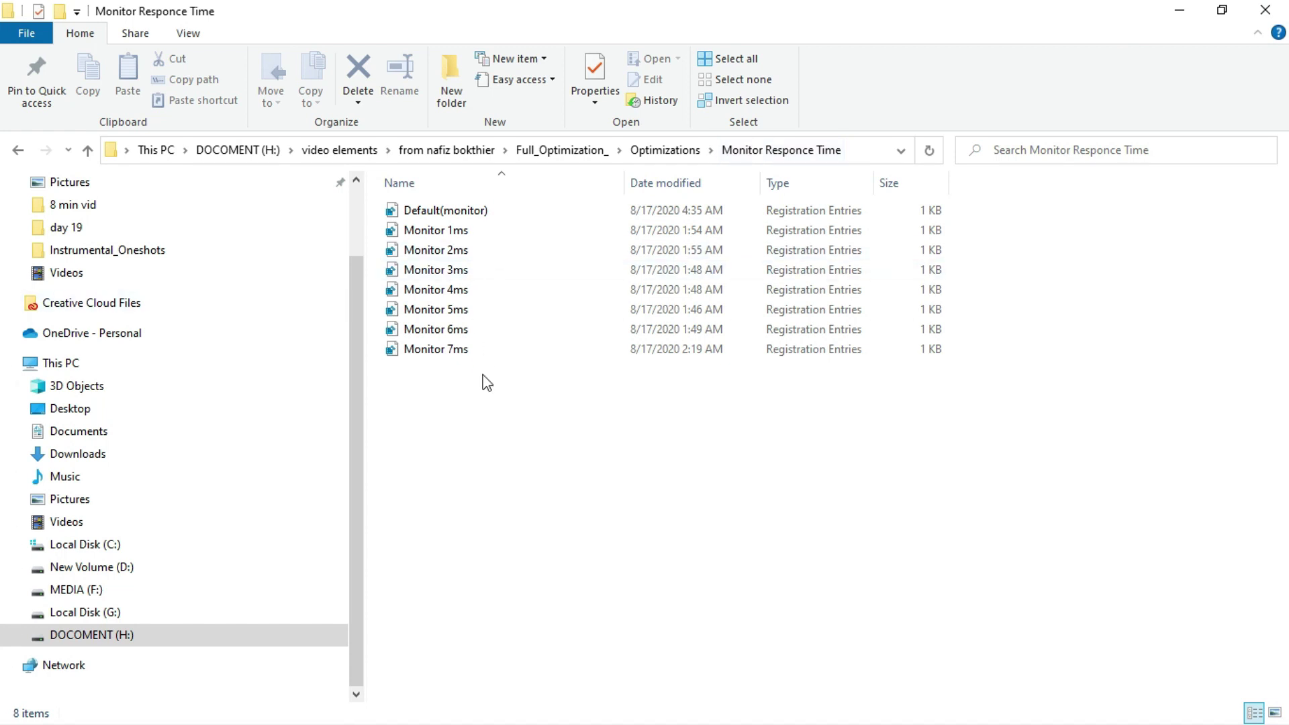
pyautogui.click(18, 151)
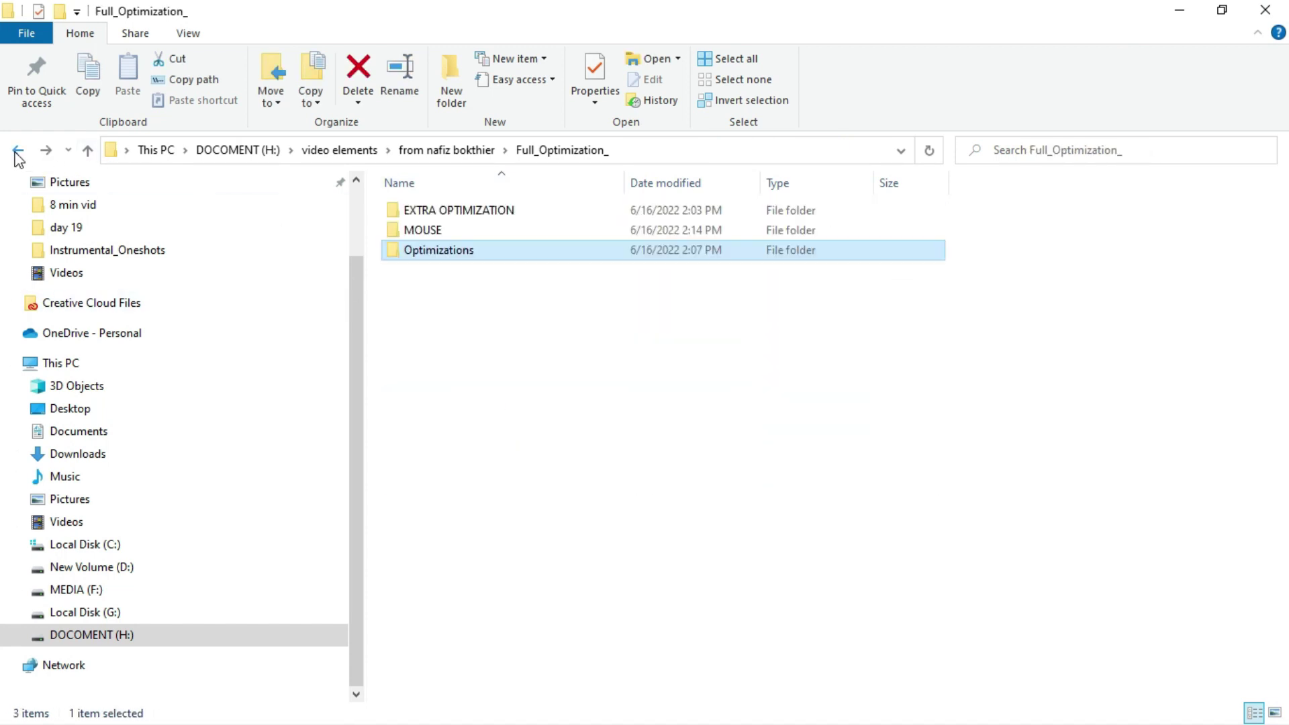
# Open EXTRA OPTIMIZATION and merge Low PC Optimization.reg into the registry
pyautogui.click(629, 363)
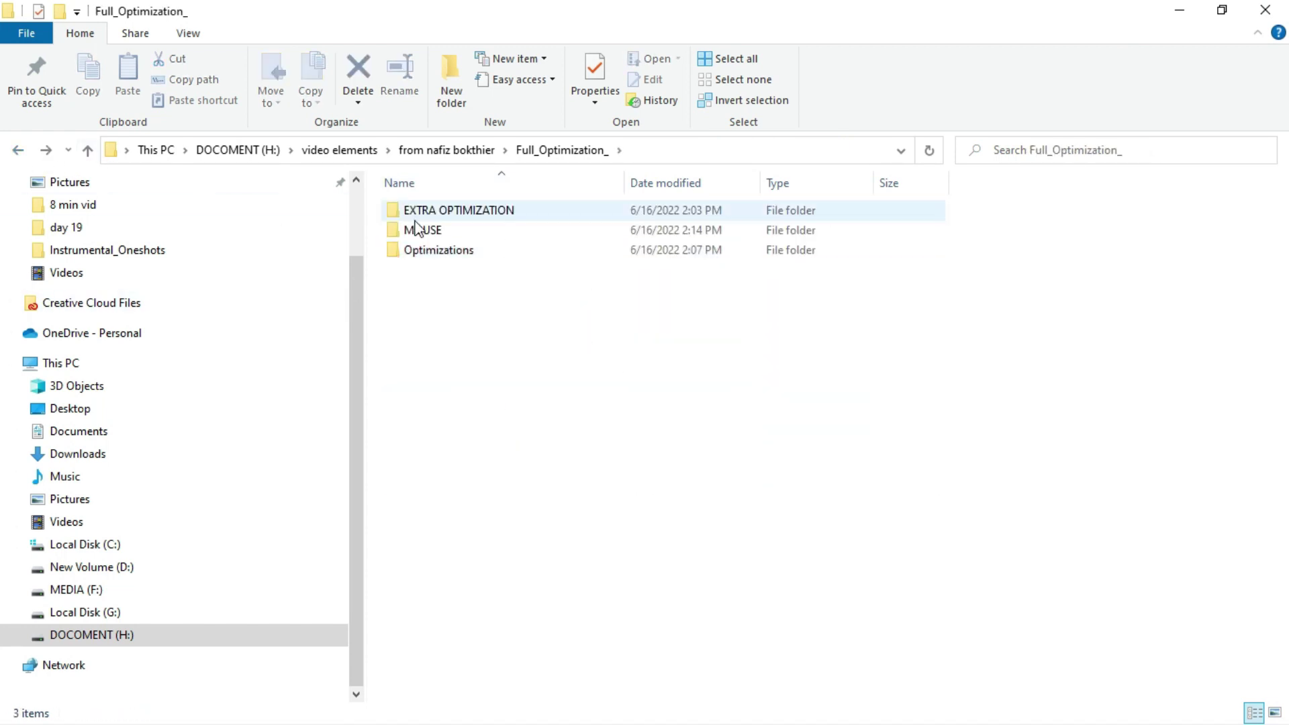
pyautogui.doubleClick(497, 211)
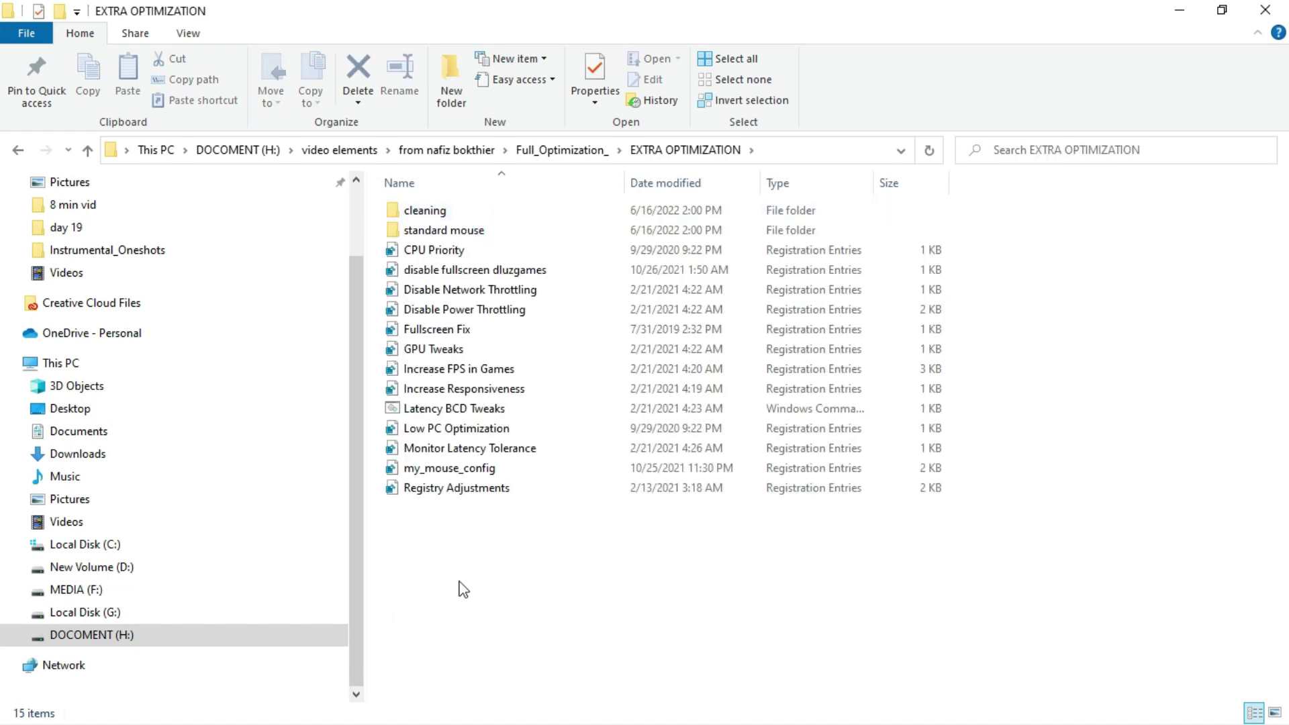
pyautogui.moveTo(461, 586); pyautogui.dragTo(441, 491)
pyautogui.click(437, 474)
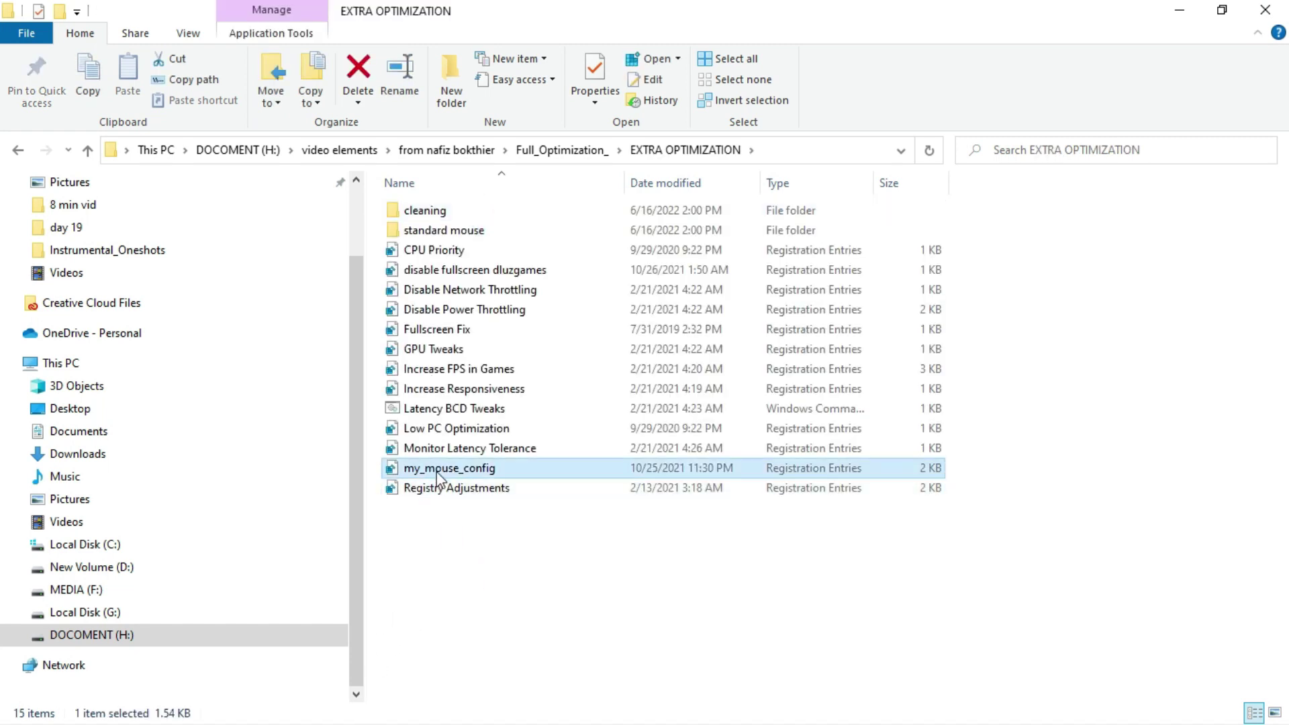
pyautogui.click(461, 452)
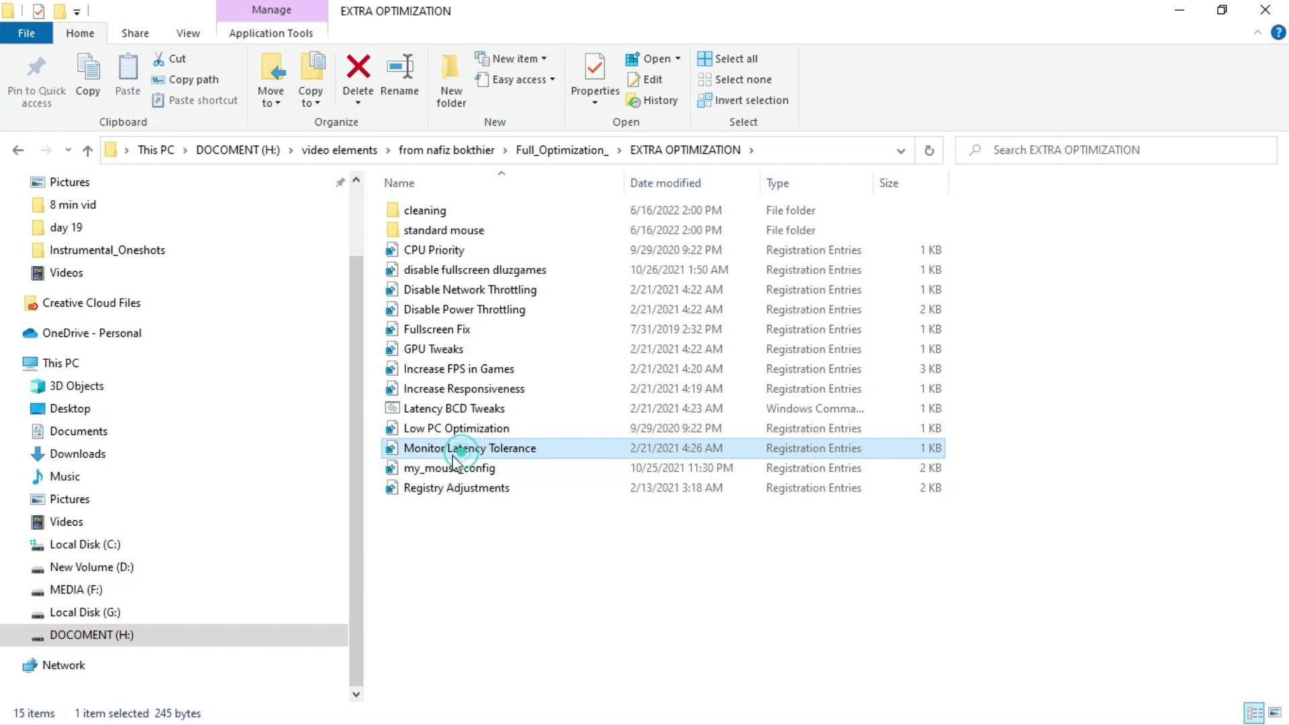
pyautogui.click(441, 433)
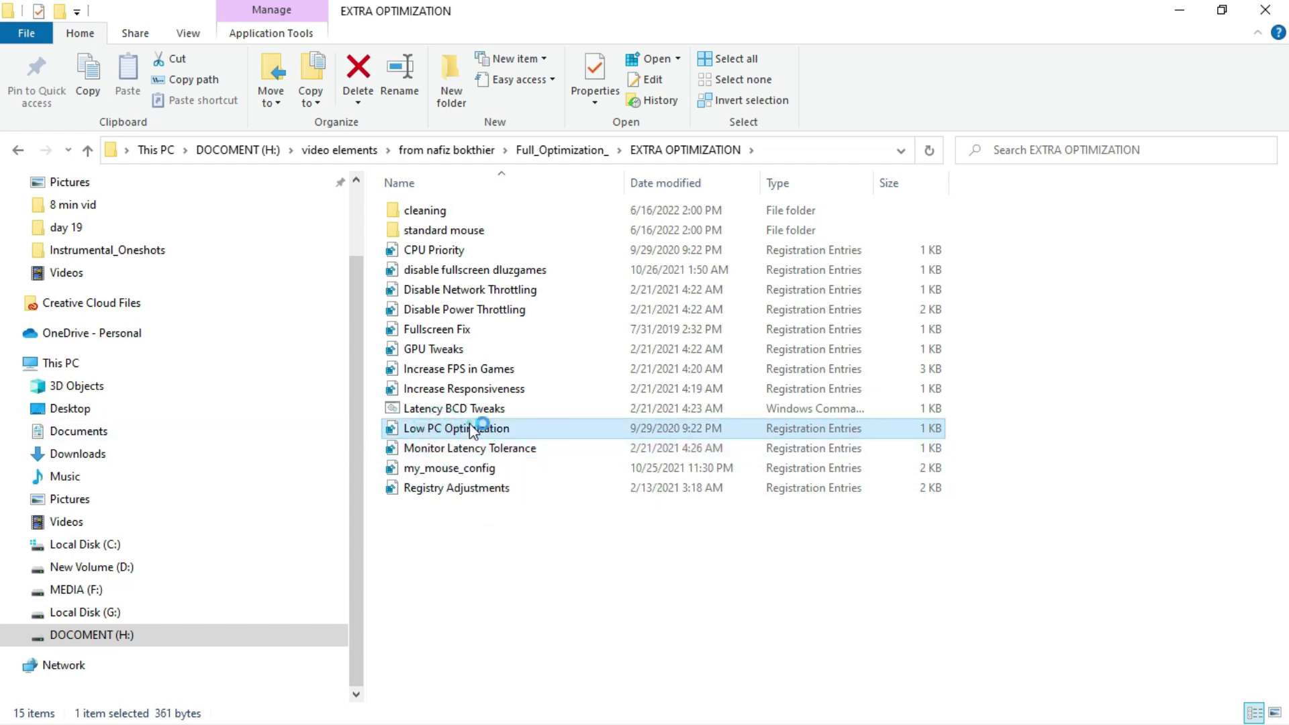
pyautogui.doubleClick(470, 426)
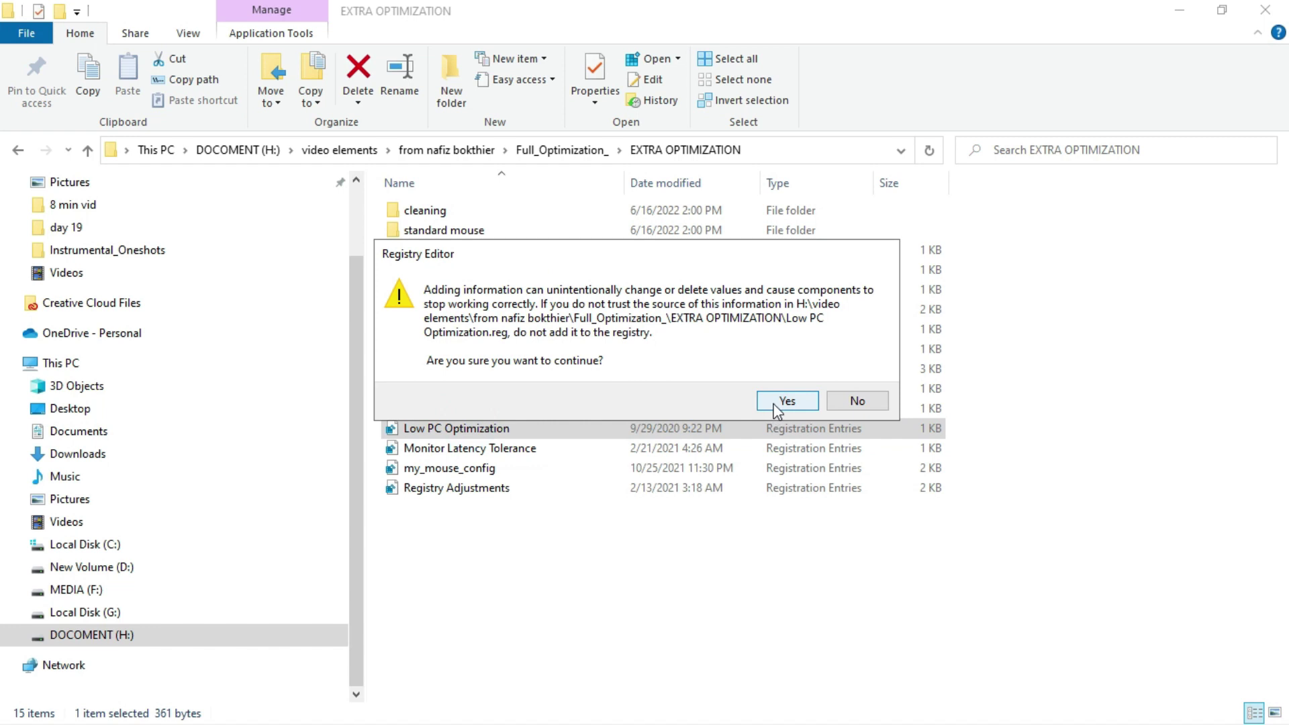
pyautogui.click(869, 403)
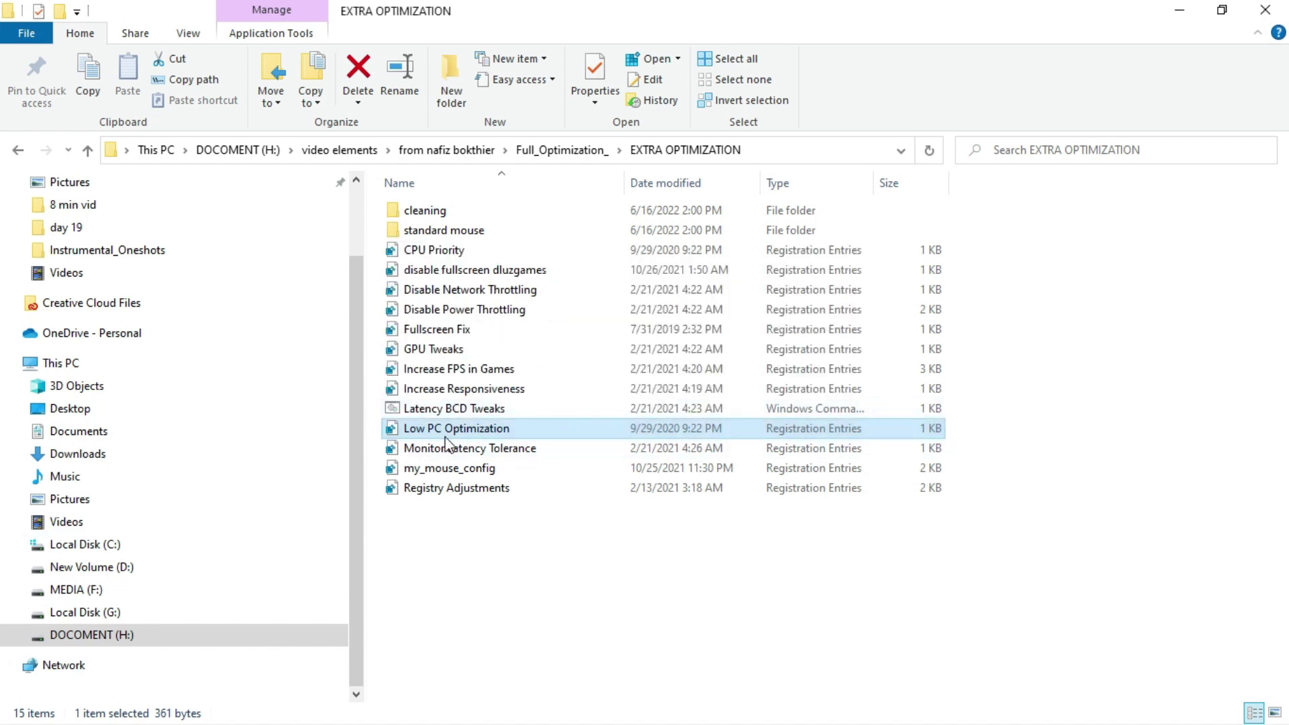
# Look over the remaining EXTRA OPTIMIZATION files, then open the cleaning folder
pyautogui.click(436, 393)
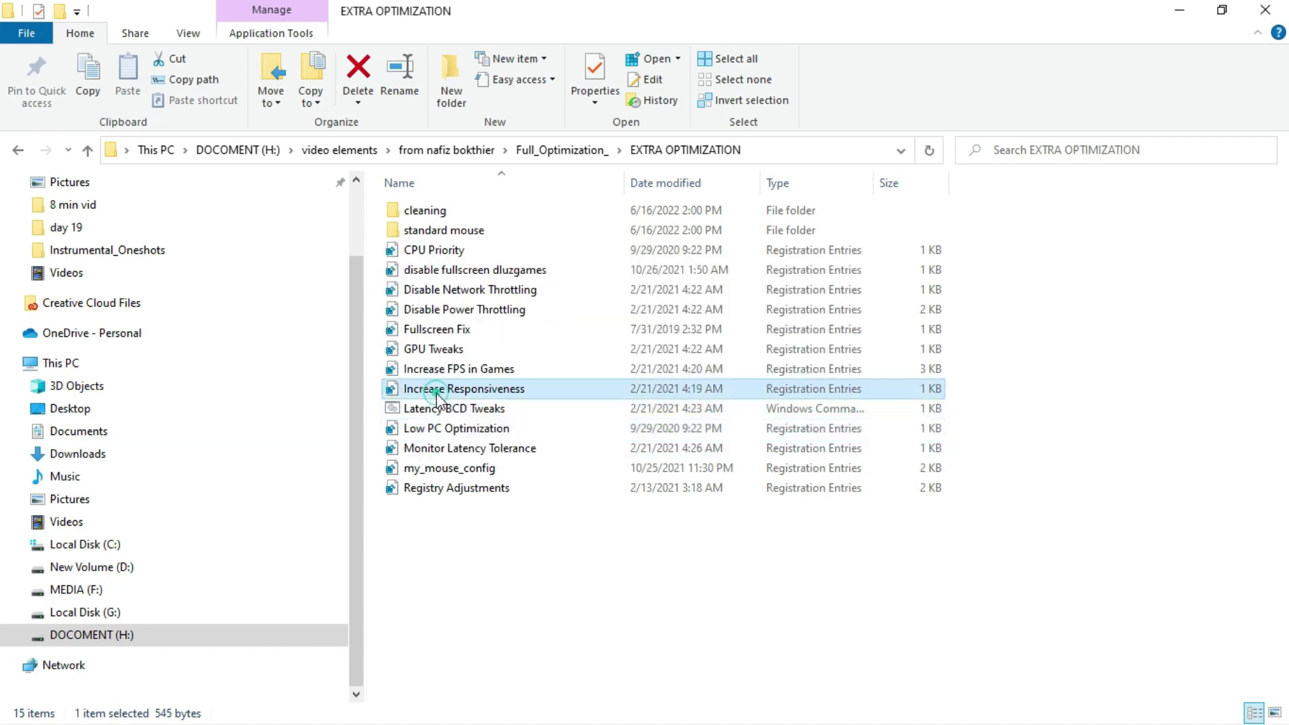
pyautogui.click(505, 378)
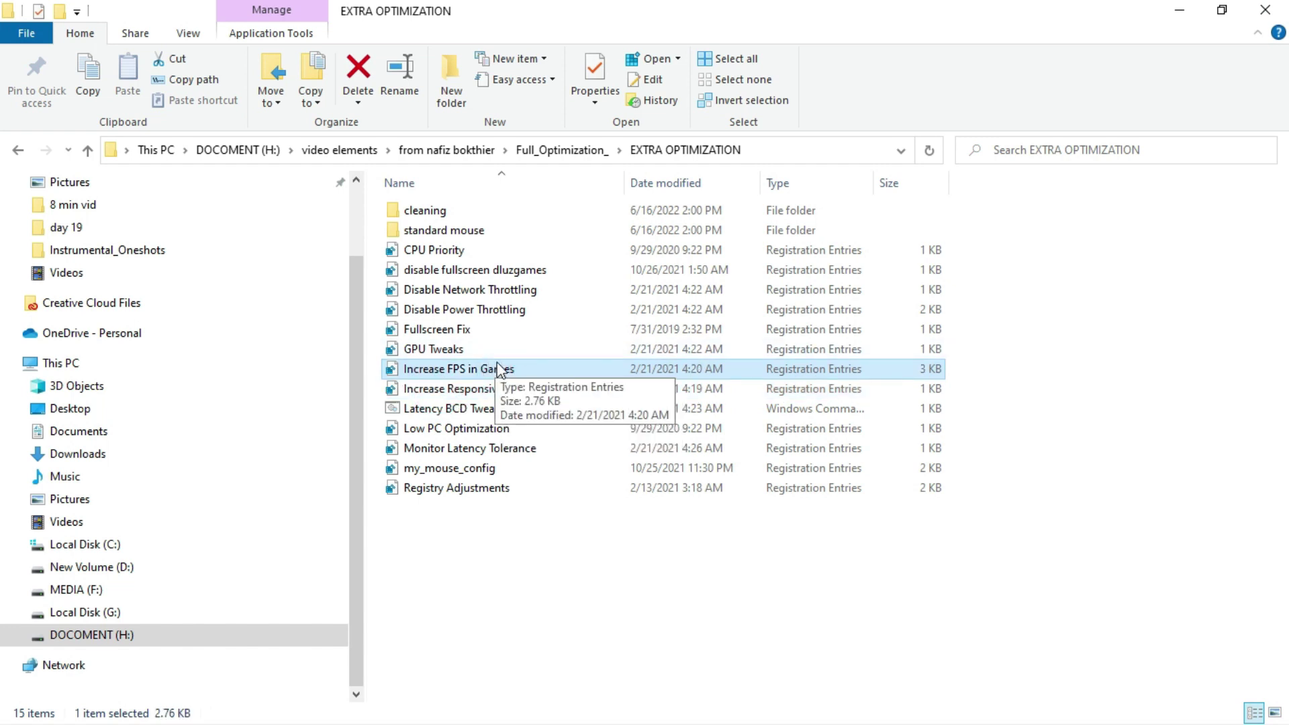
pyautogui.click(489, 352)
pyautogui.click(472, 329)
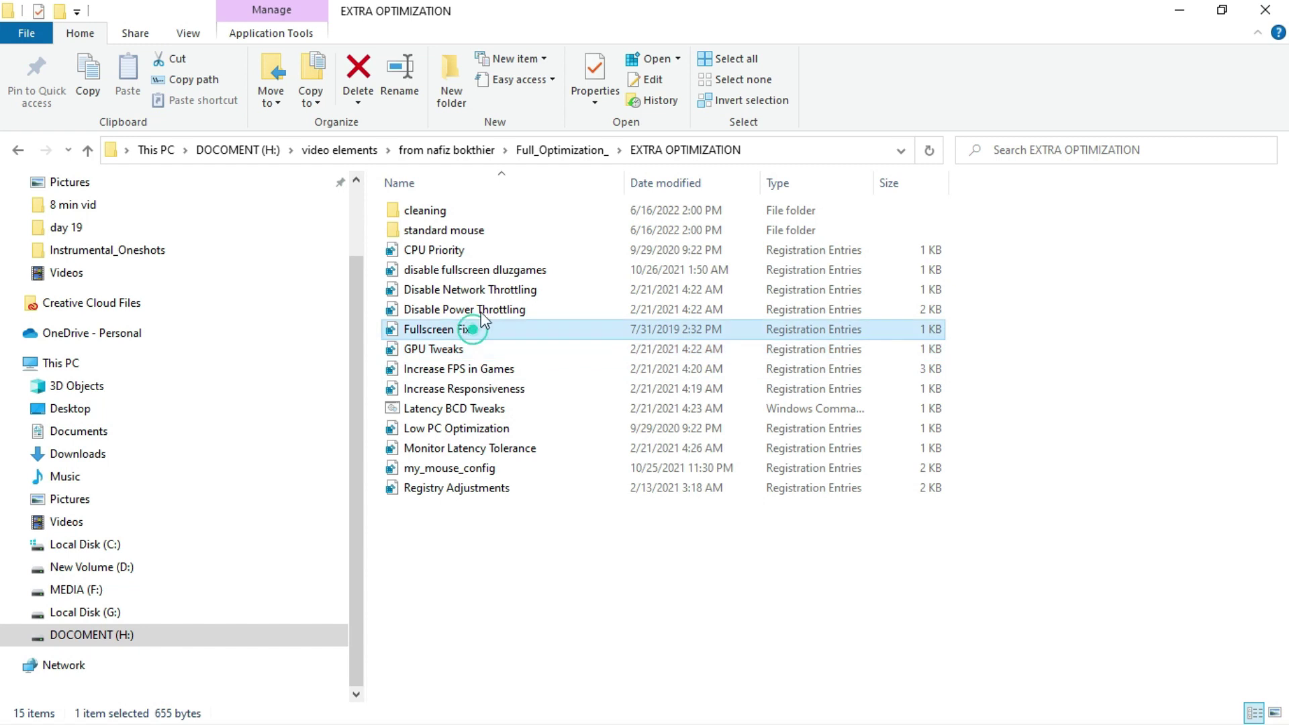
pyautogui.press('s')
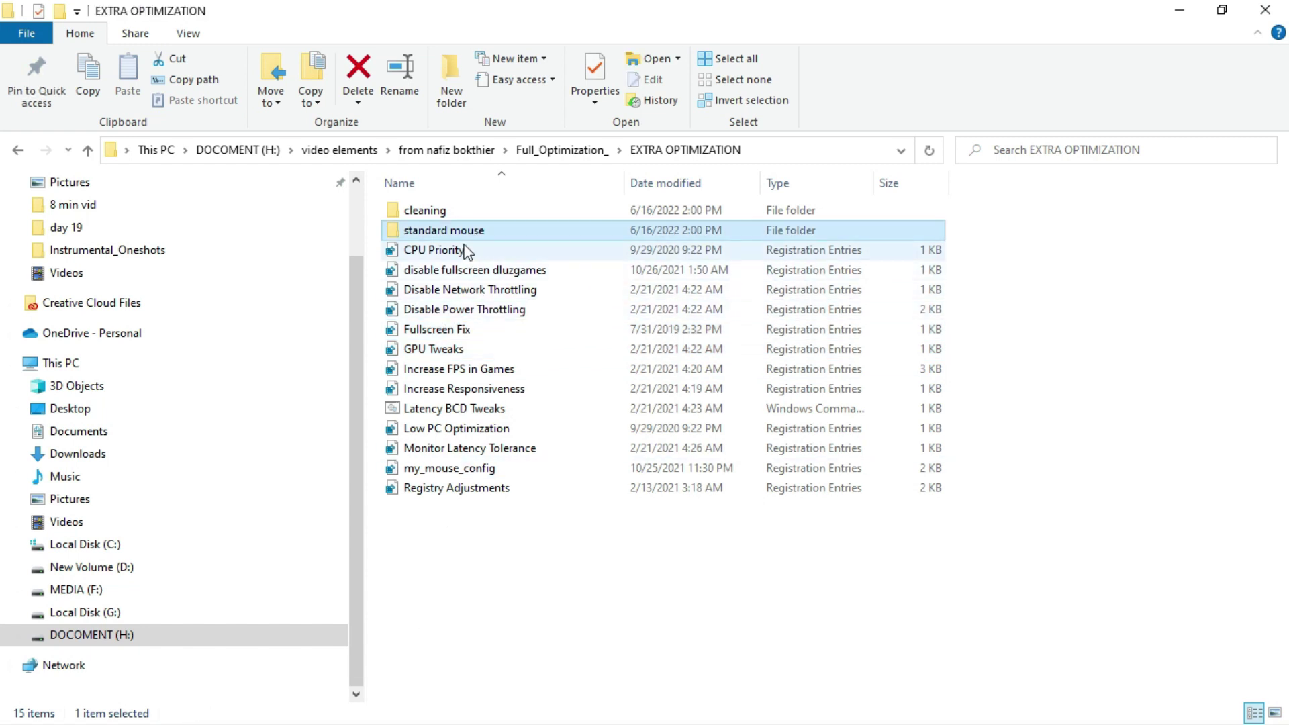
pyautogui.doubleClick(482, 233)
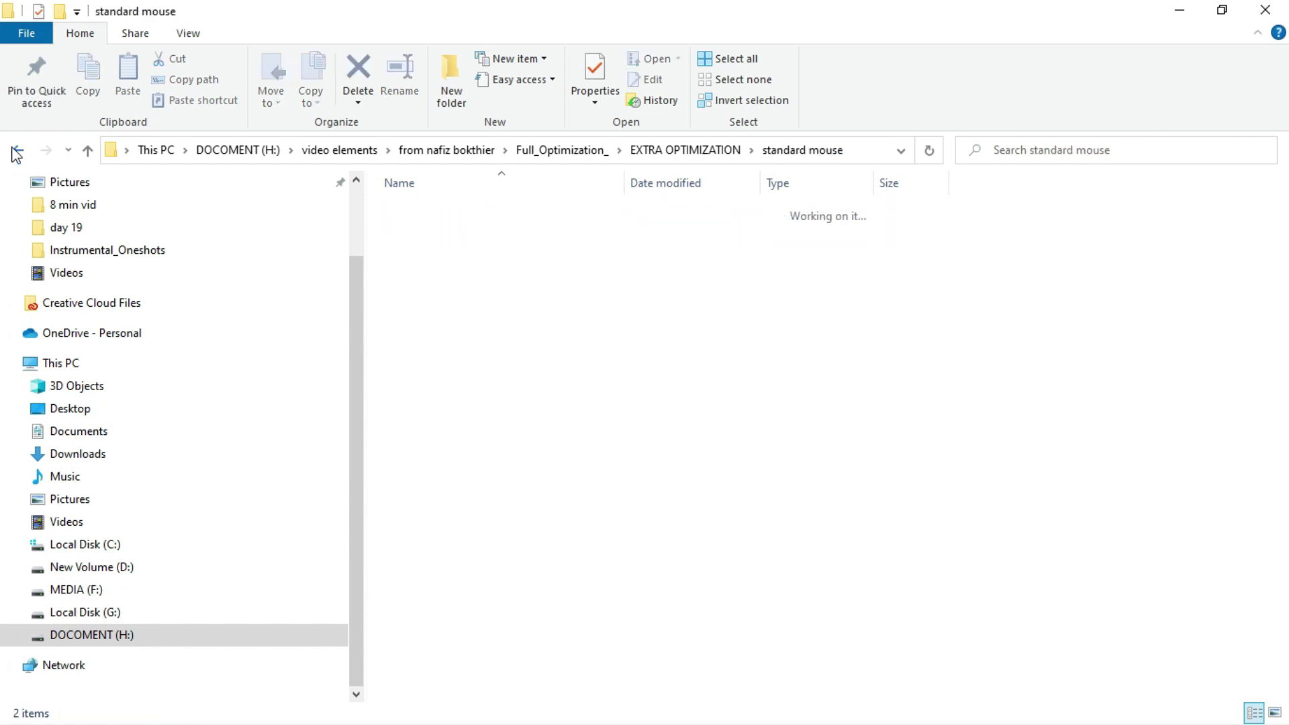
pyautogui.click(18, 150)
pyautogui.doubleClick(480, 211)
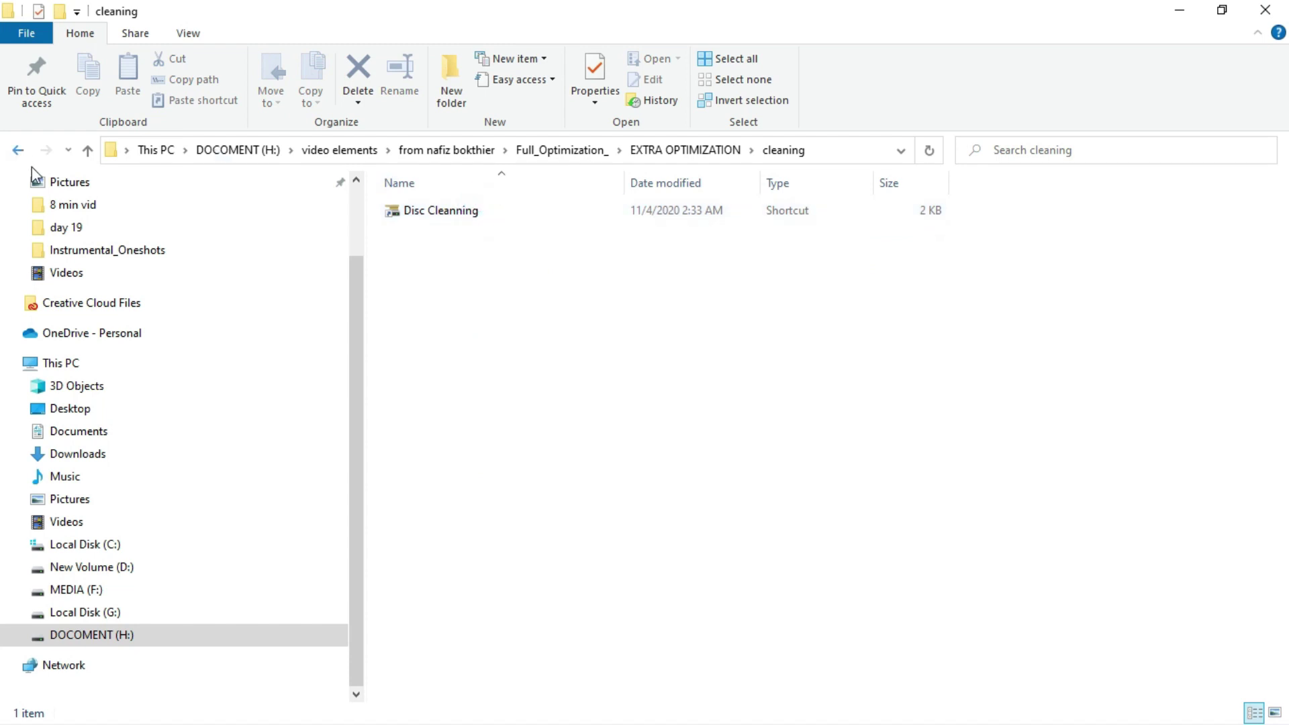
# Launch the Disc Cleaning shortcut and scan drive C:
pyautogui.doubleClick(437, 216)
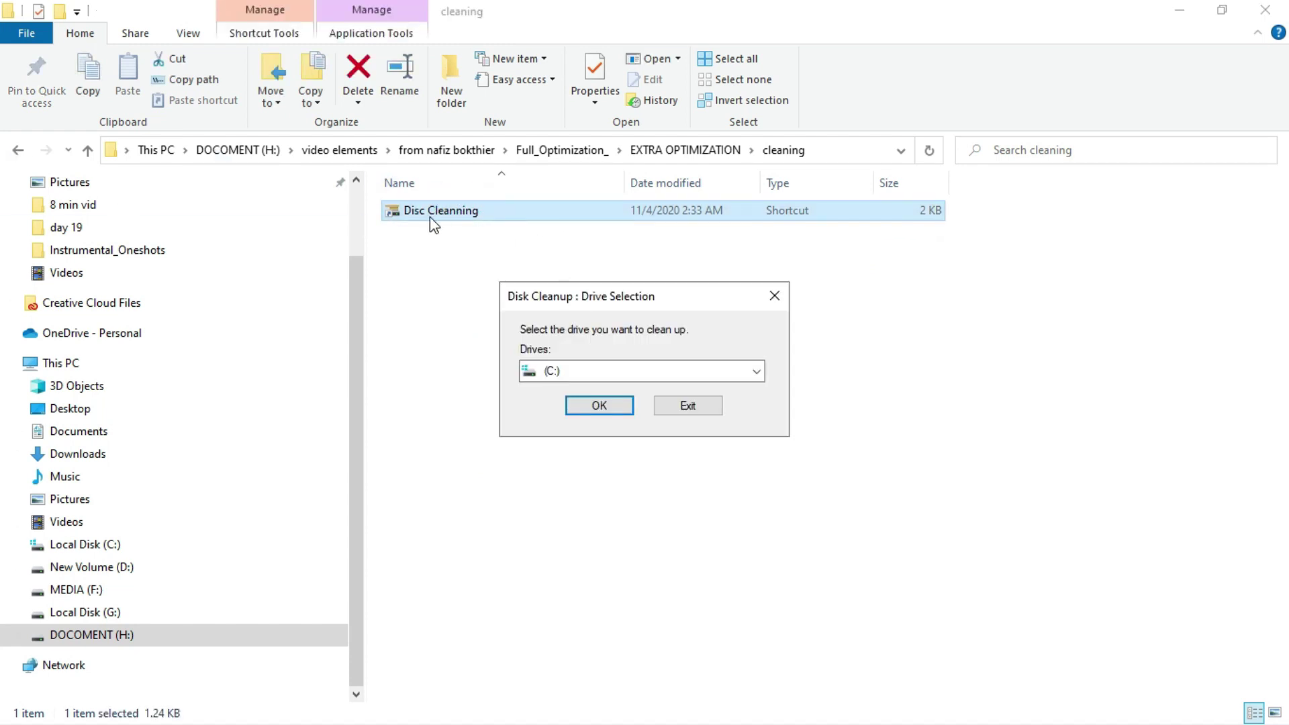
pyautogui.click(611, 376)
pyautogui.click(579, 385)
pyautogui.click(587, 404)
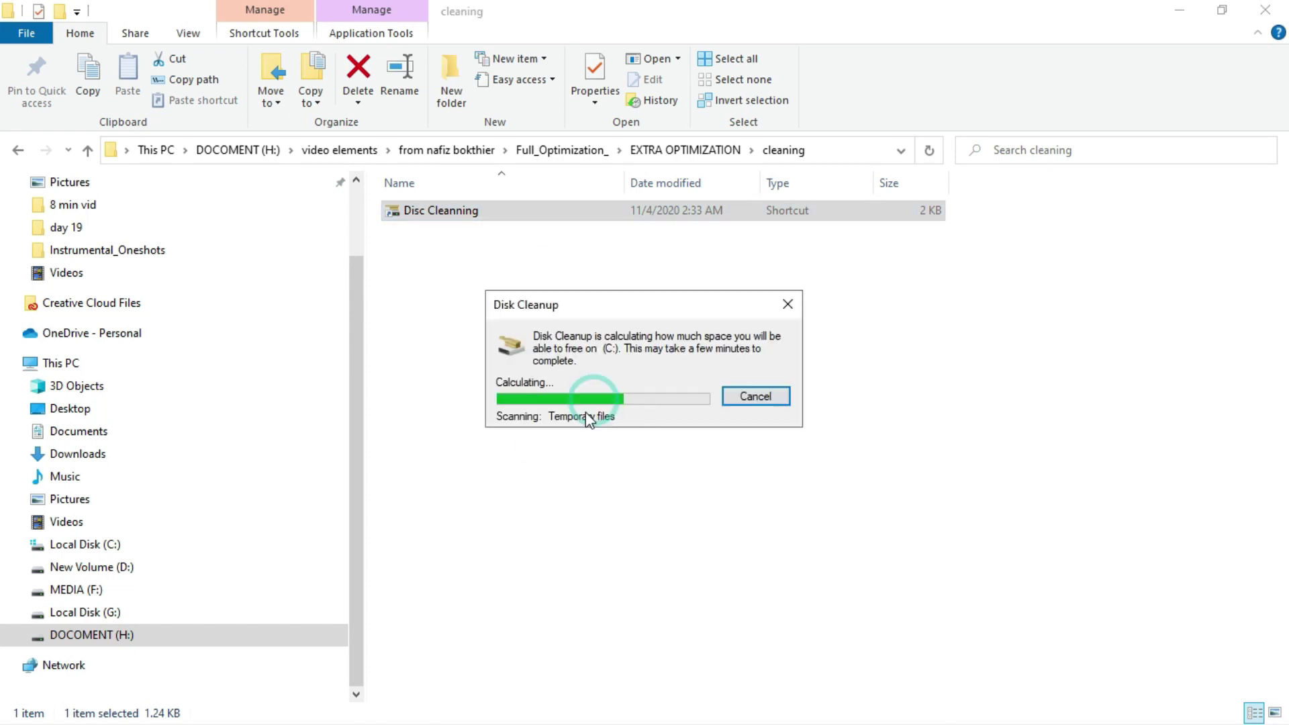
# Include the Recycle Bin and permanently delete the selected files, about 3.59 GB
pyautogui.scroll(-2, 504, 352)
pyautogui.click(205, 339)
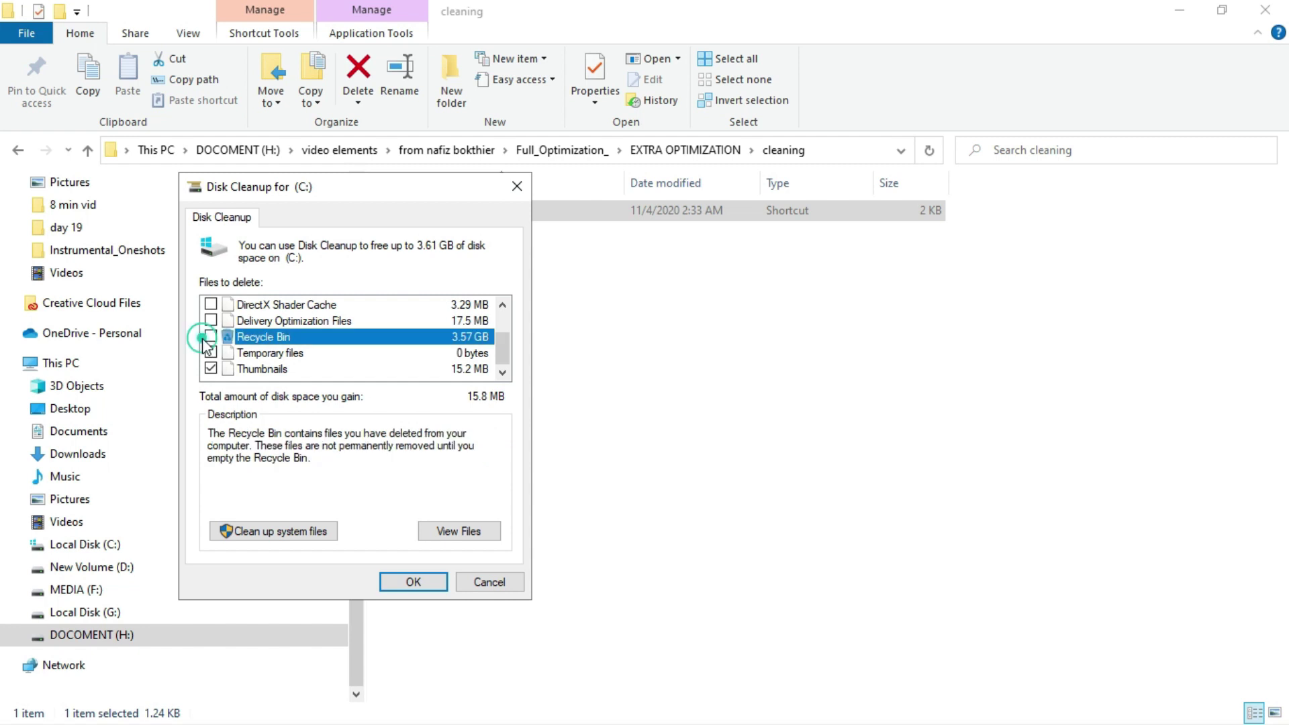
pyautogui.click(208, 338)
pyautogui.scroll(2, 438, 338)
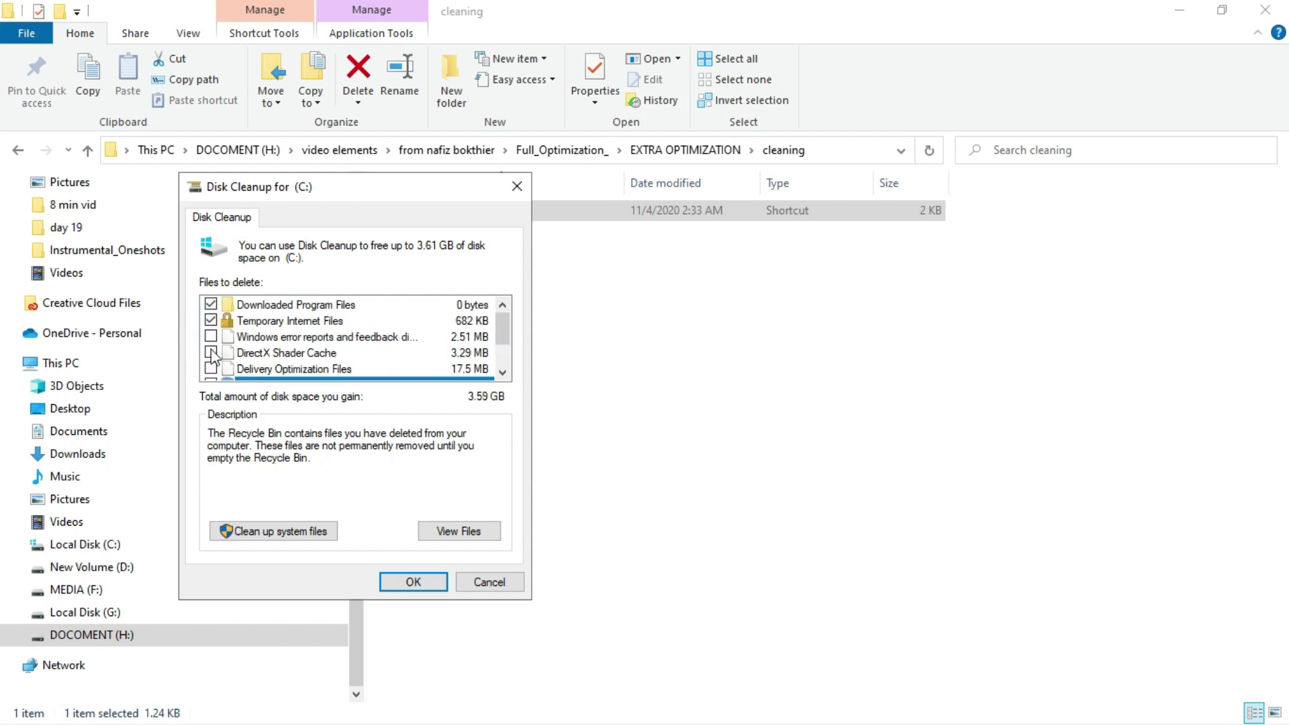
pyautogui.scroll(-1, 353, 333)
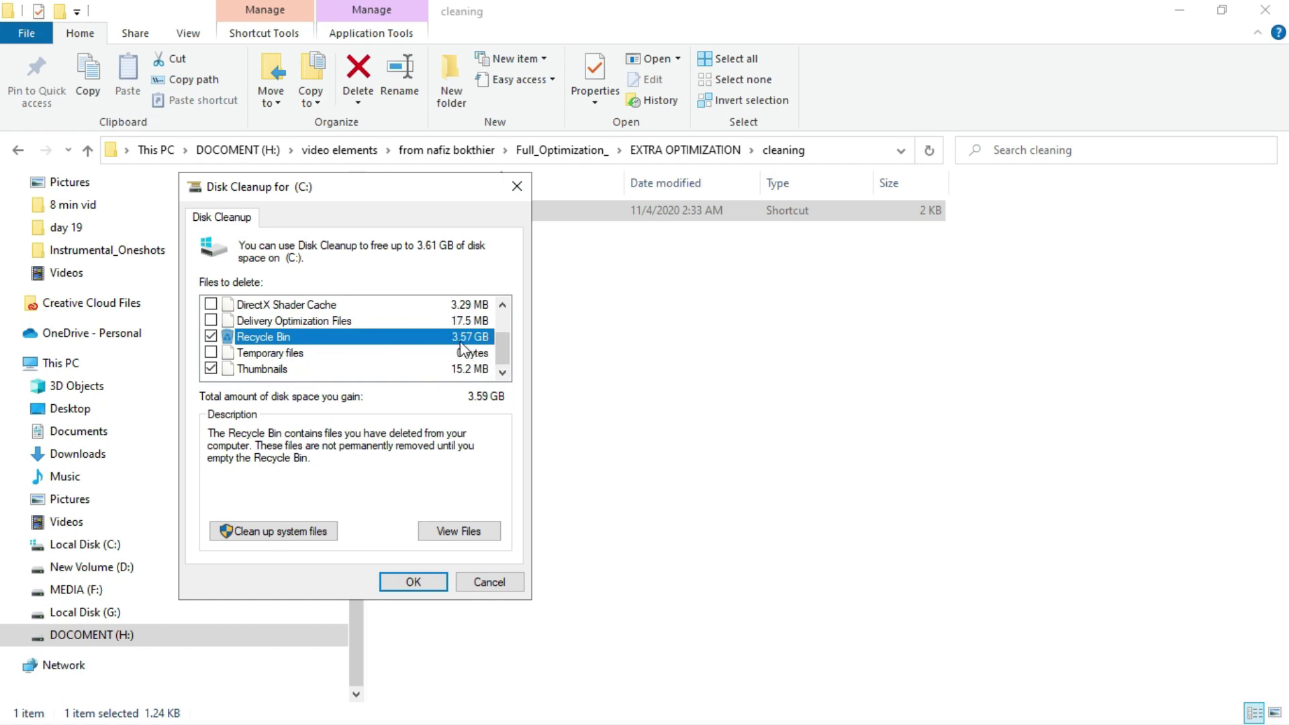
pyautogui.scroll(1, 463, 348)
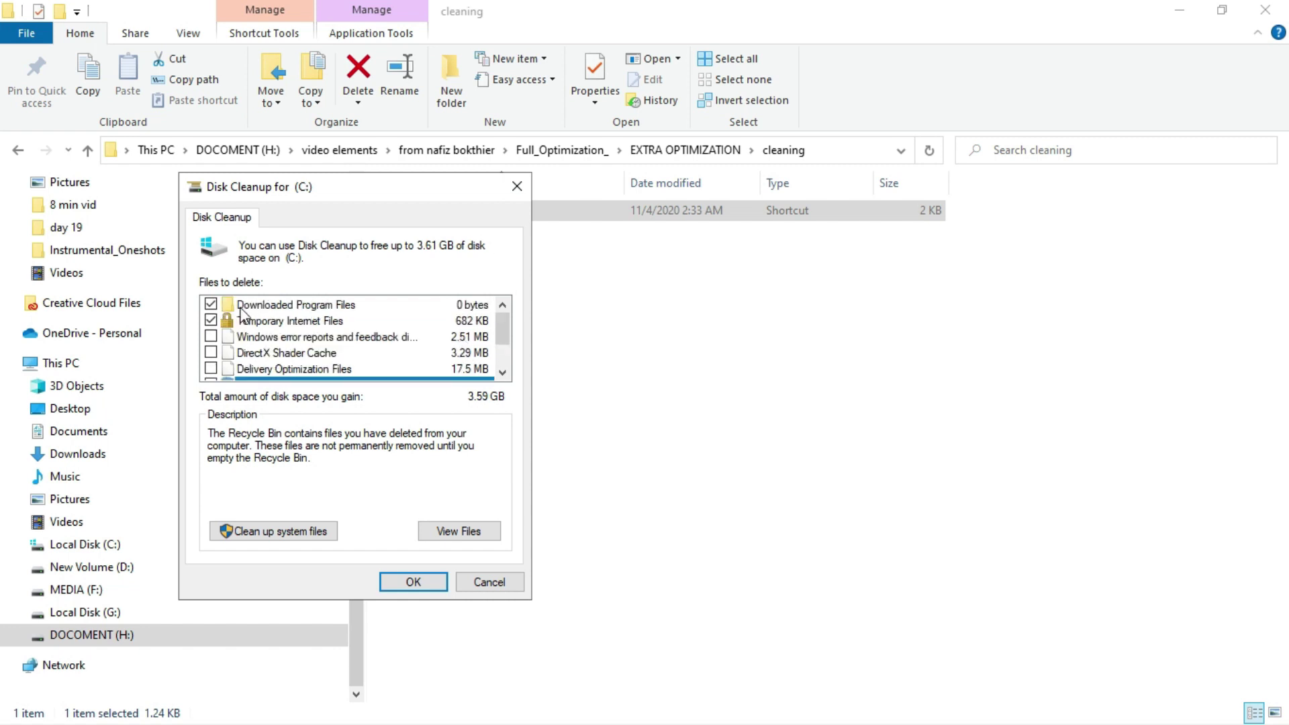
pyautogui.scroll(-1, 244, 315)
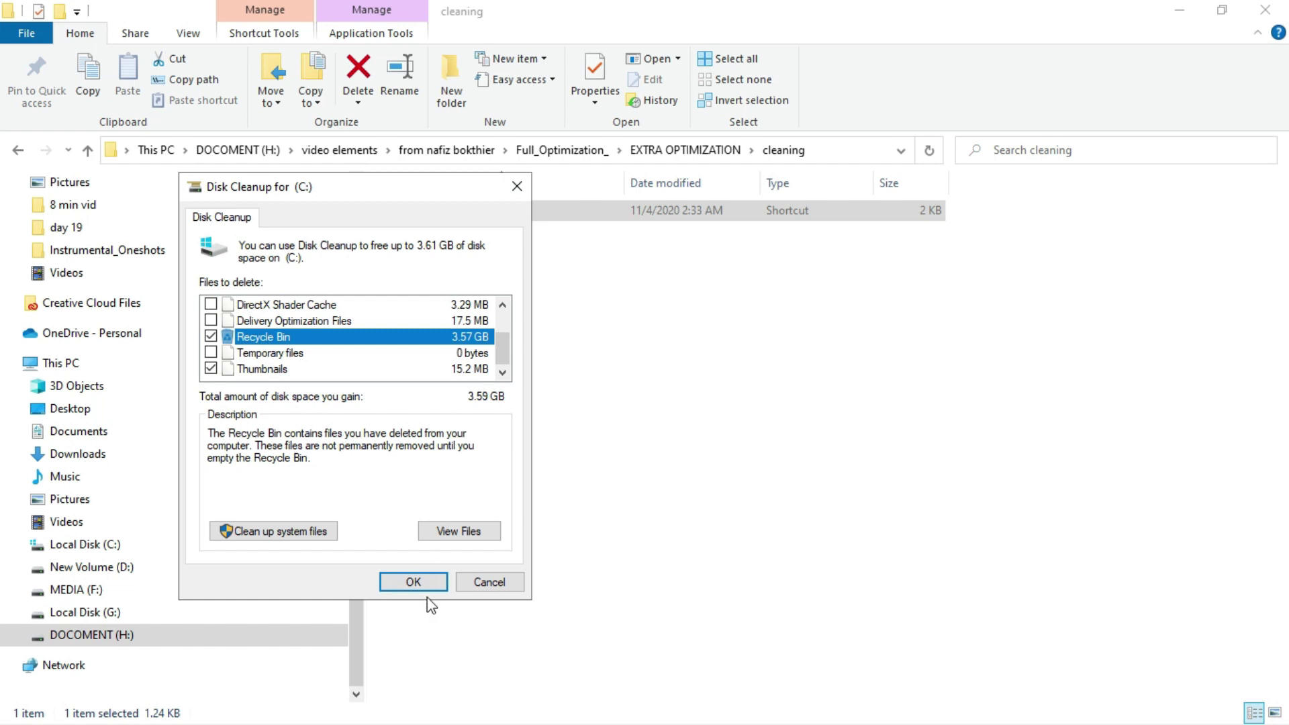
pyautogui.click(413, 583)
pyautogui.click(668, 381)
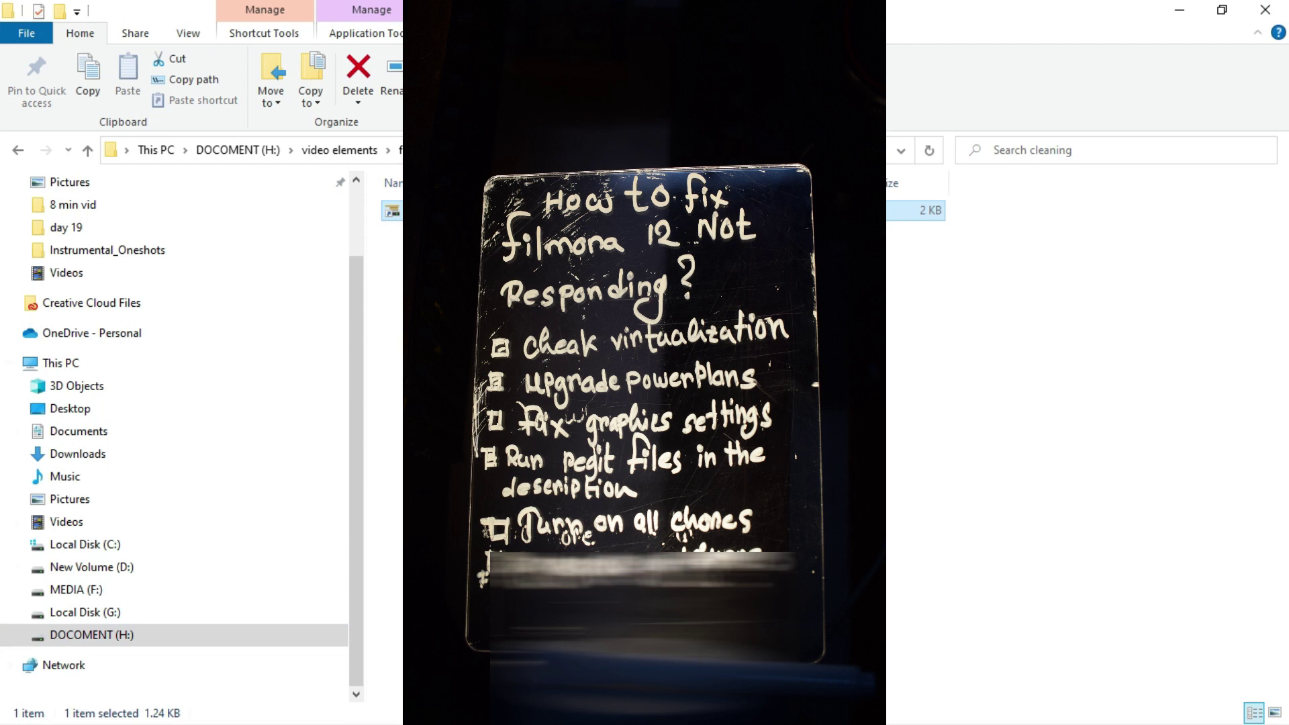
# Launch System Configuration via 'system' search and open Boot > Advanced options
pyautogui.press('super')
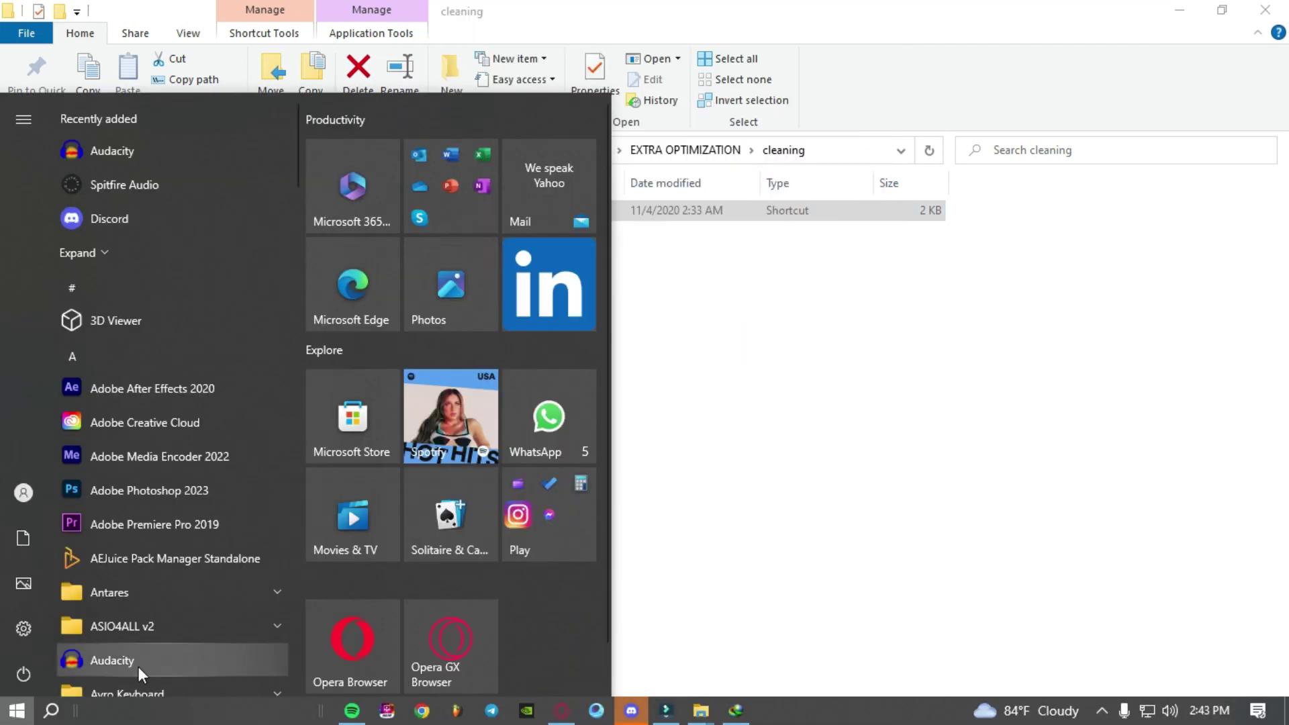
pyautogui.rightClick(8, 717)
pyautogui.write('system')
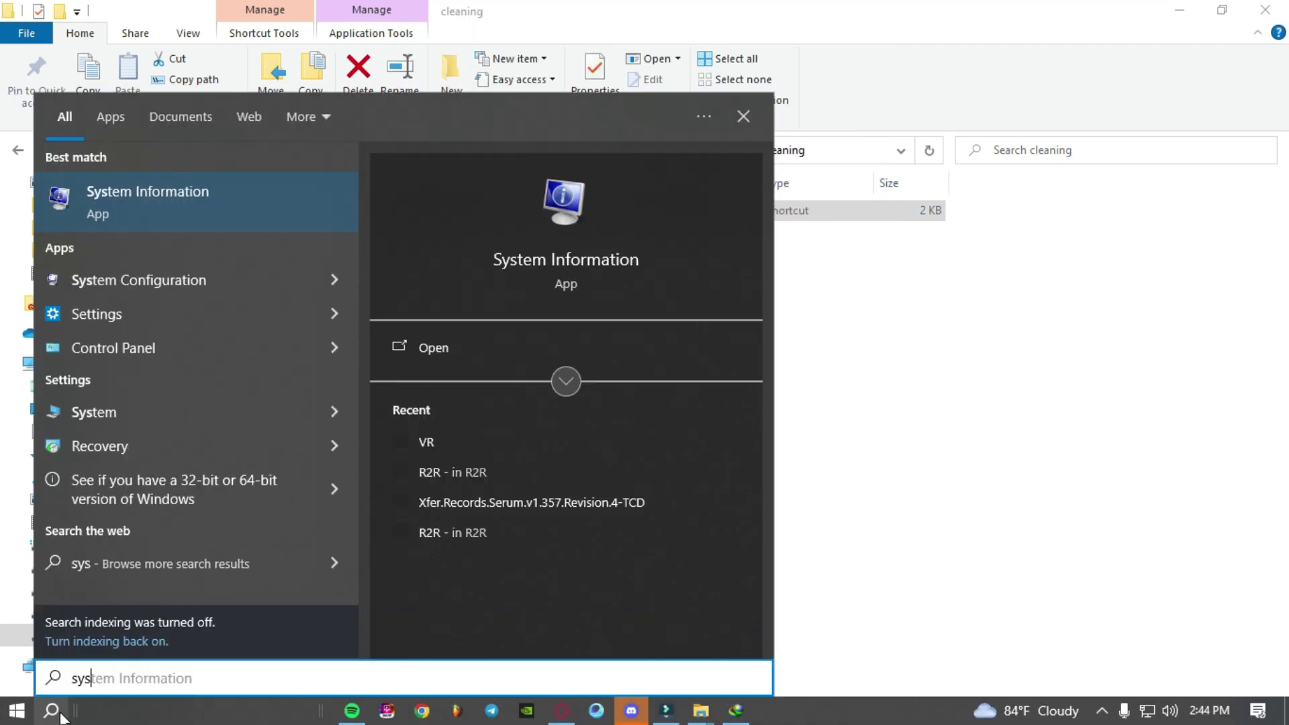
pyautogui.click(228, 281)
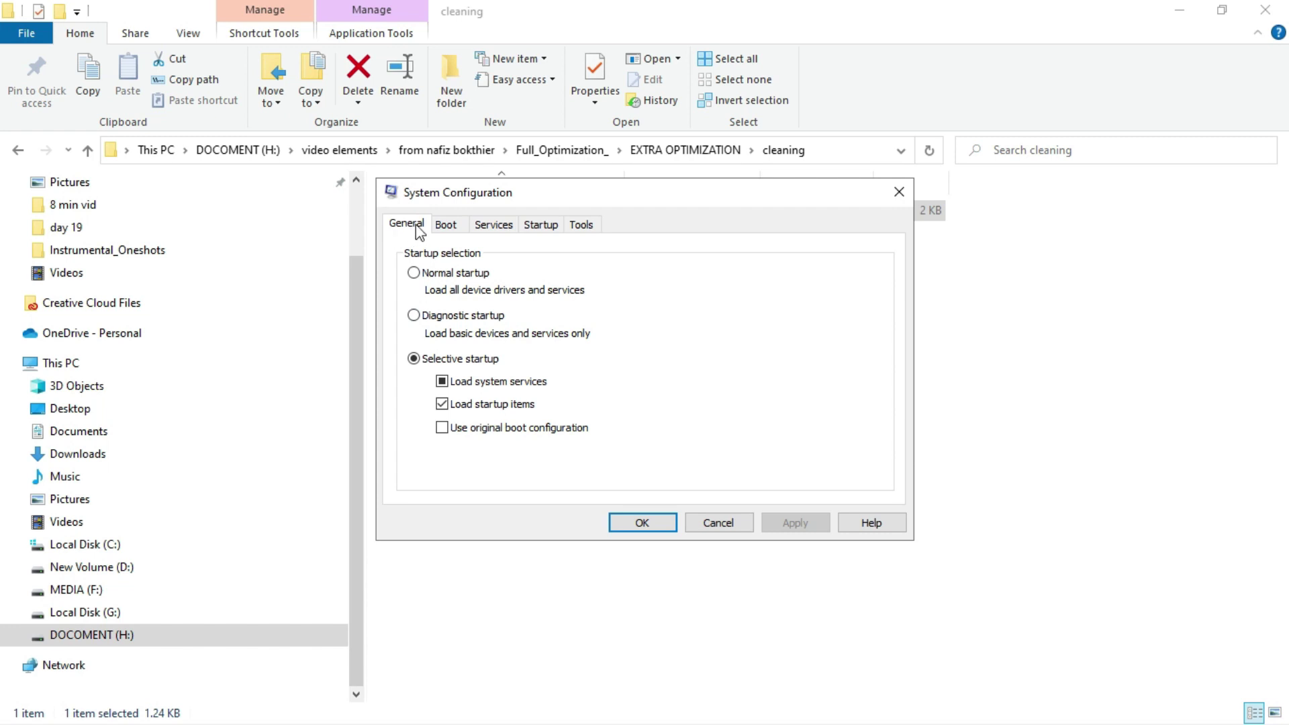
pyautogui.click(503, 231)
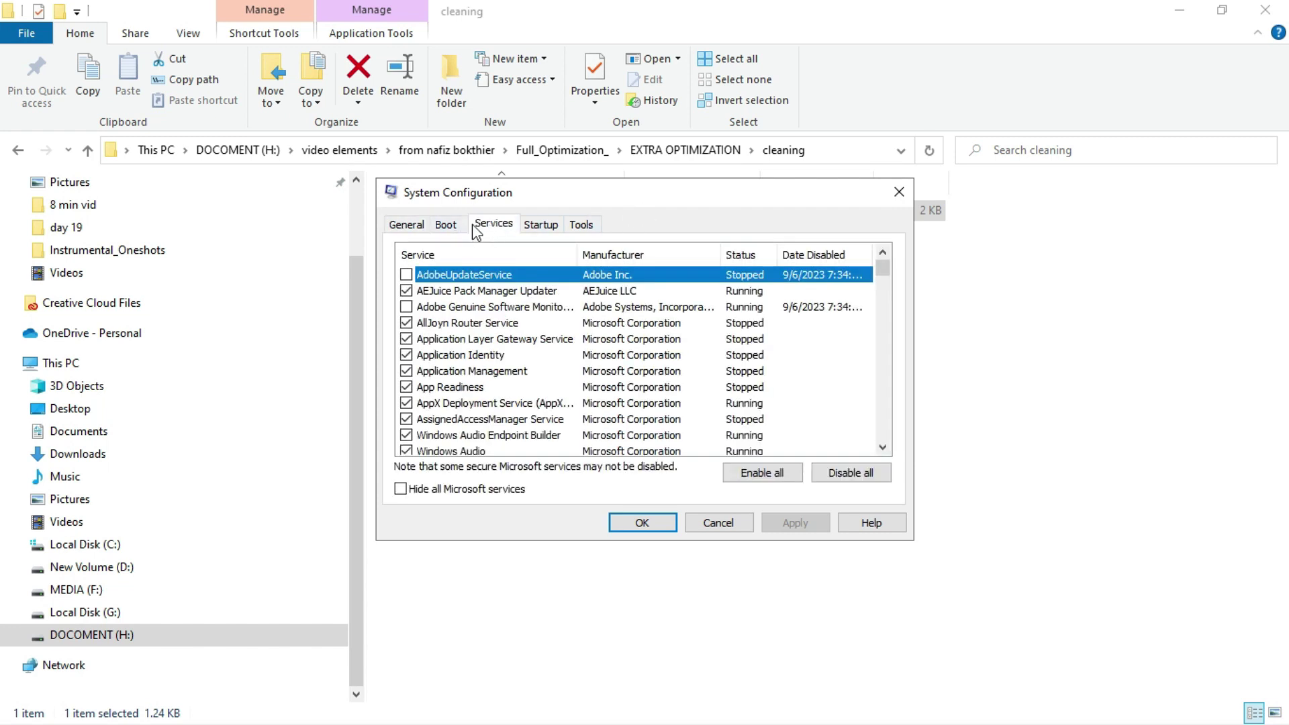
pyautogui.click(447, 225)
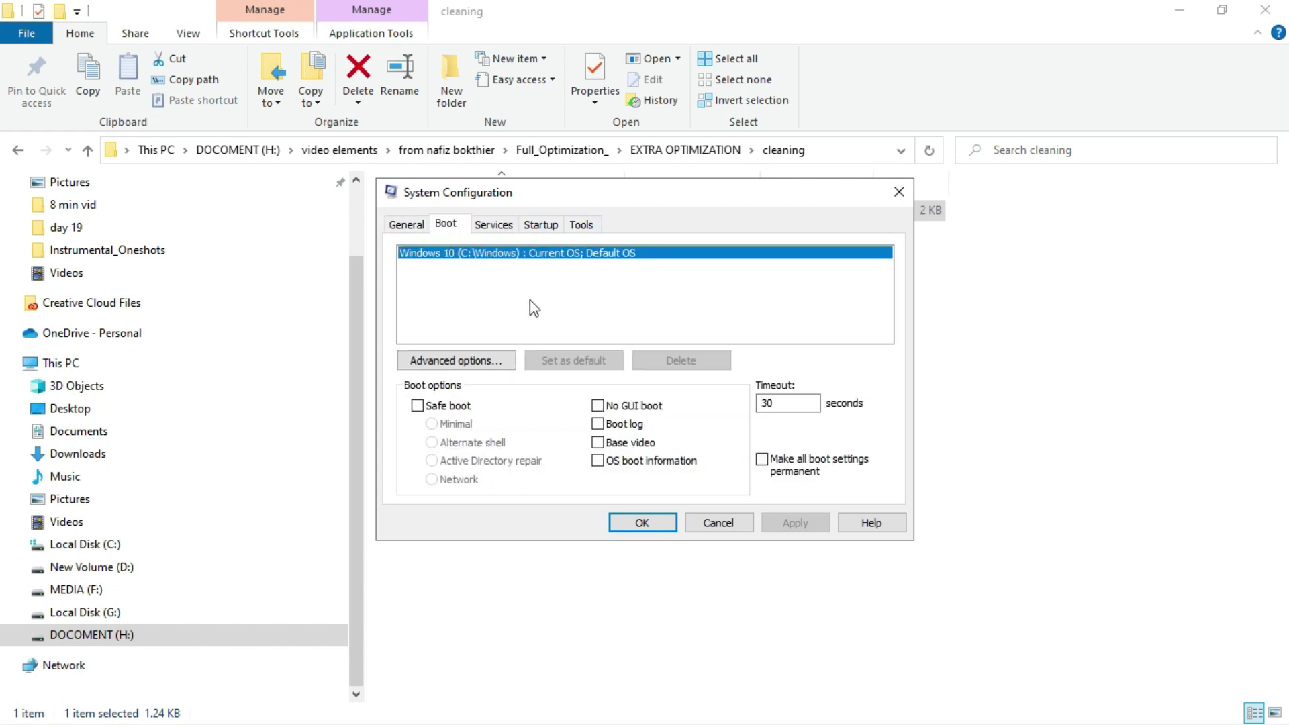
pyautogui.click(445, 362)
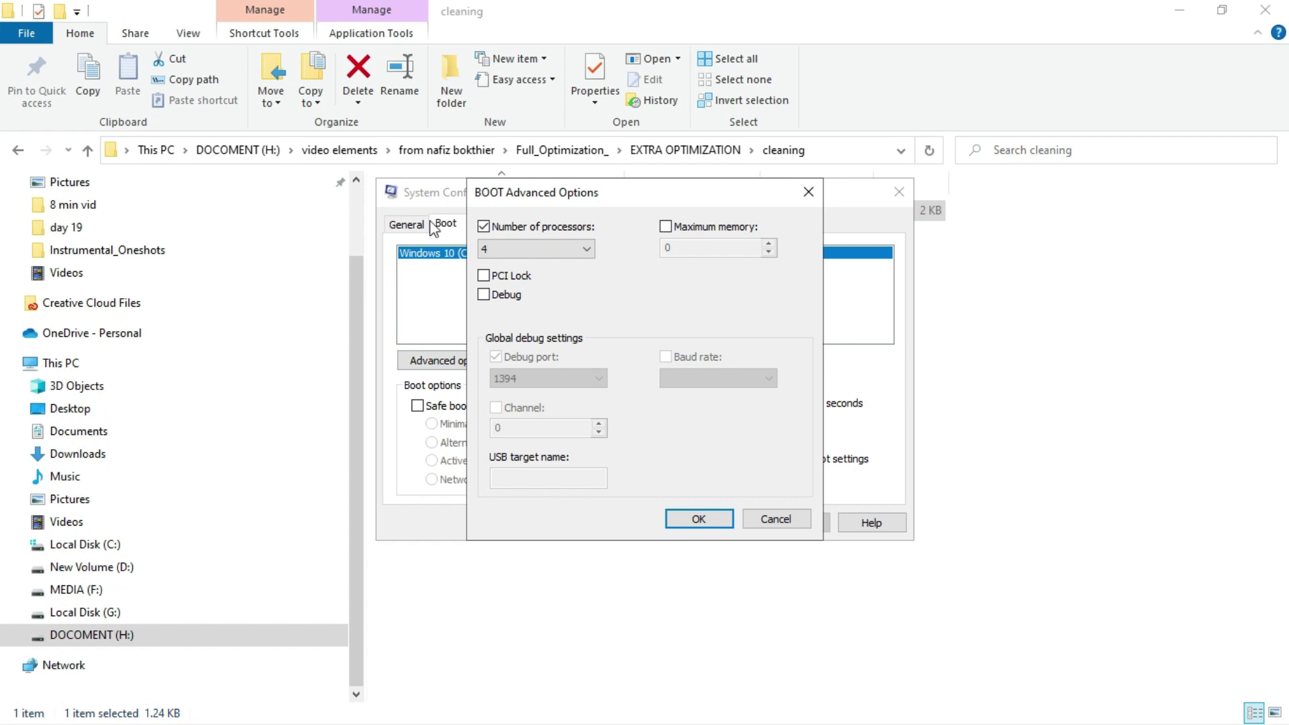
# Enable Number of processors and set it to 4
pyautogui.click(483, 226)
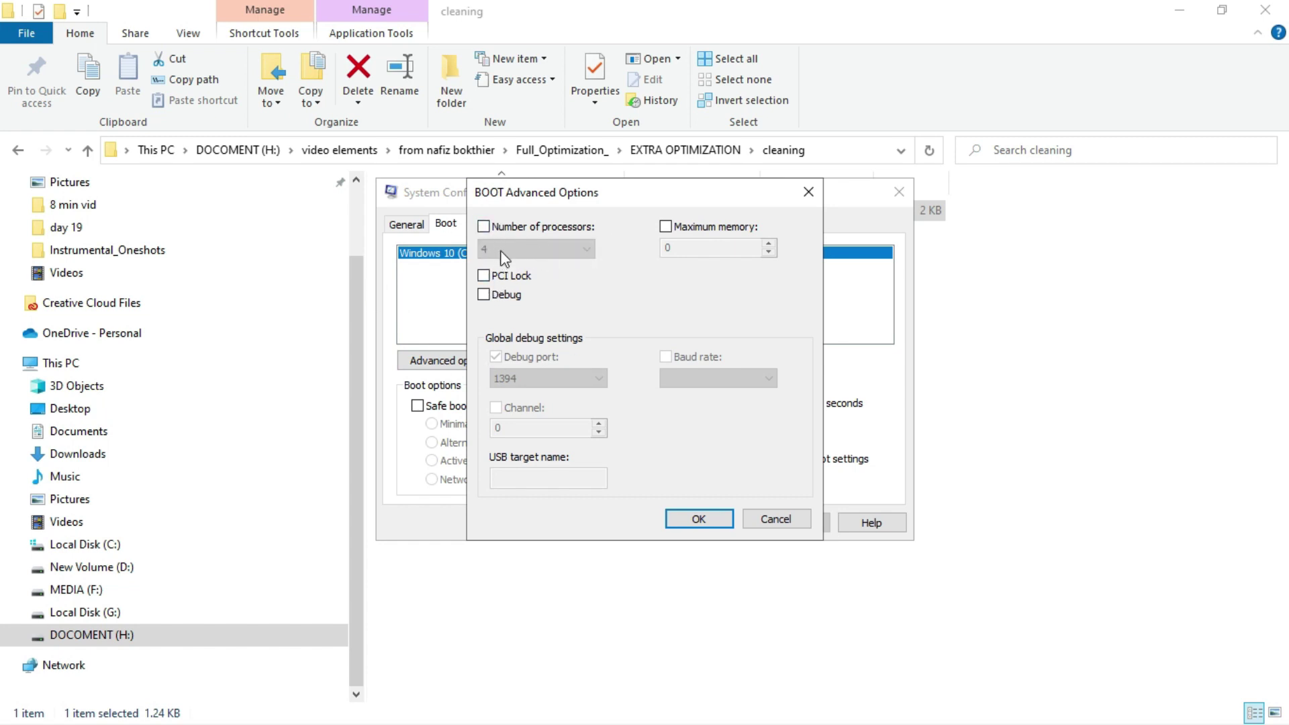
pyautogui.click(588, 228)
pyautogui.click(541, 250)
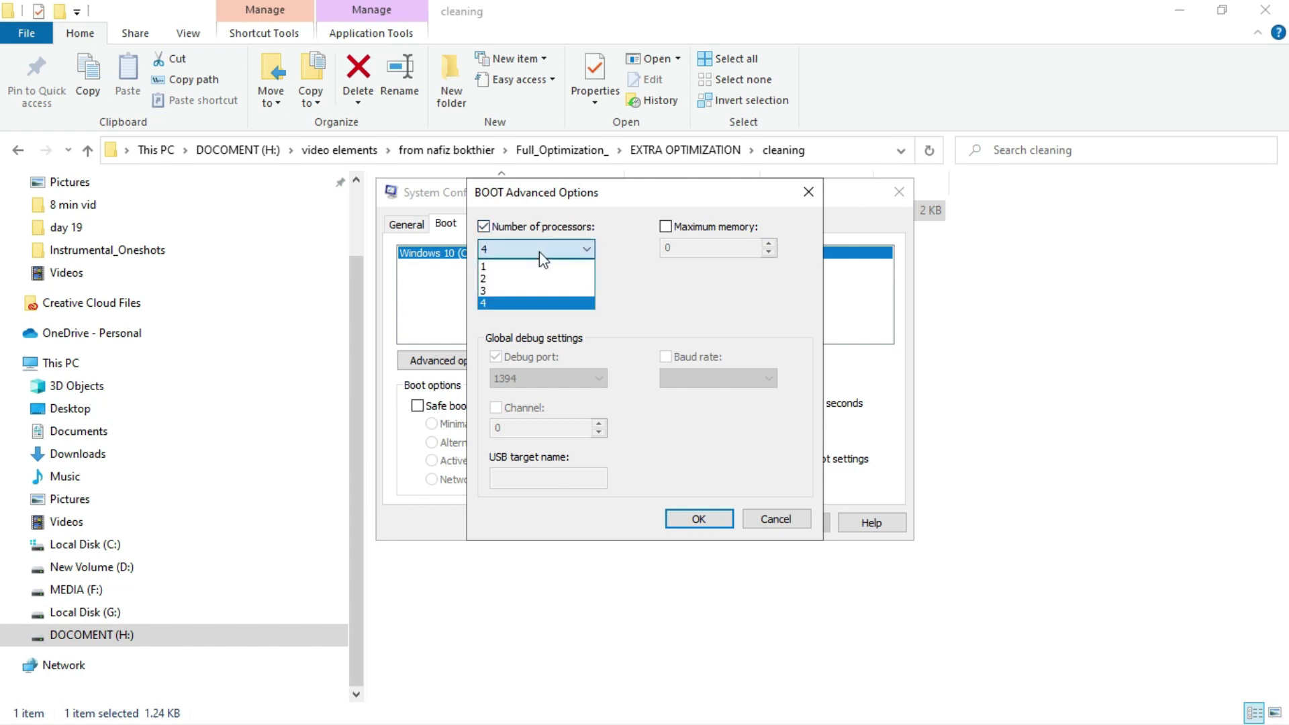
pyautogui.click(517, 308)
pyautogui.click(583, 249)
pyautogui.click(632, 325)
pyautogui.click(583, 249)
pyautogui.click(564, 304)
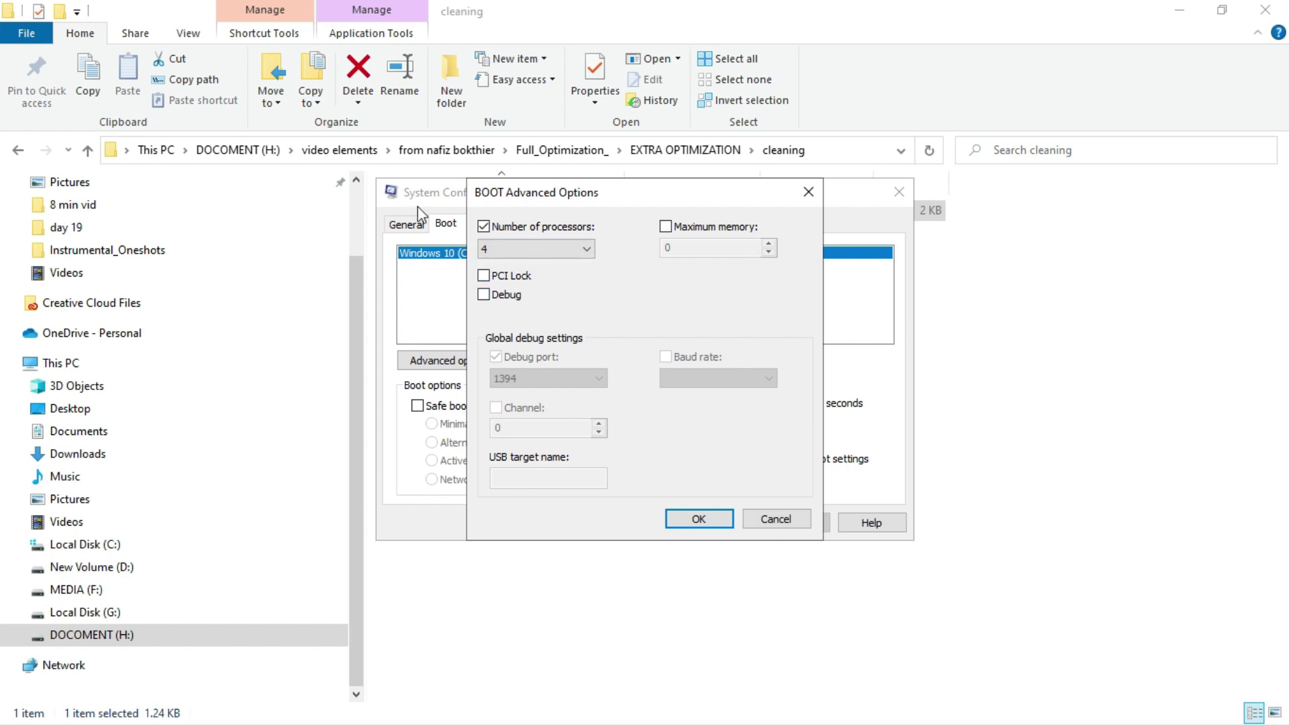
# Apply the 4-processor boot setting and close System Configuration
pyautogui.click(701, 520)
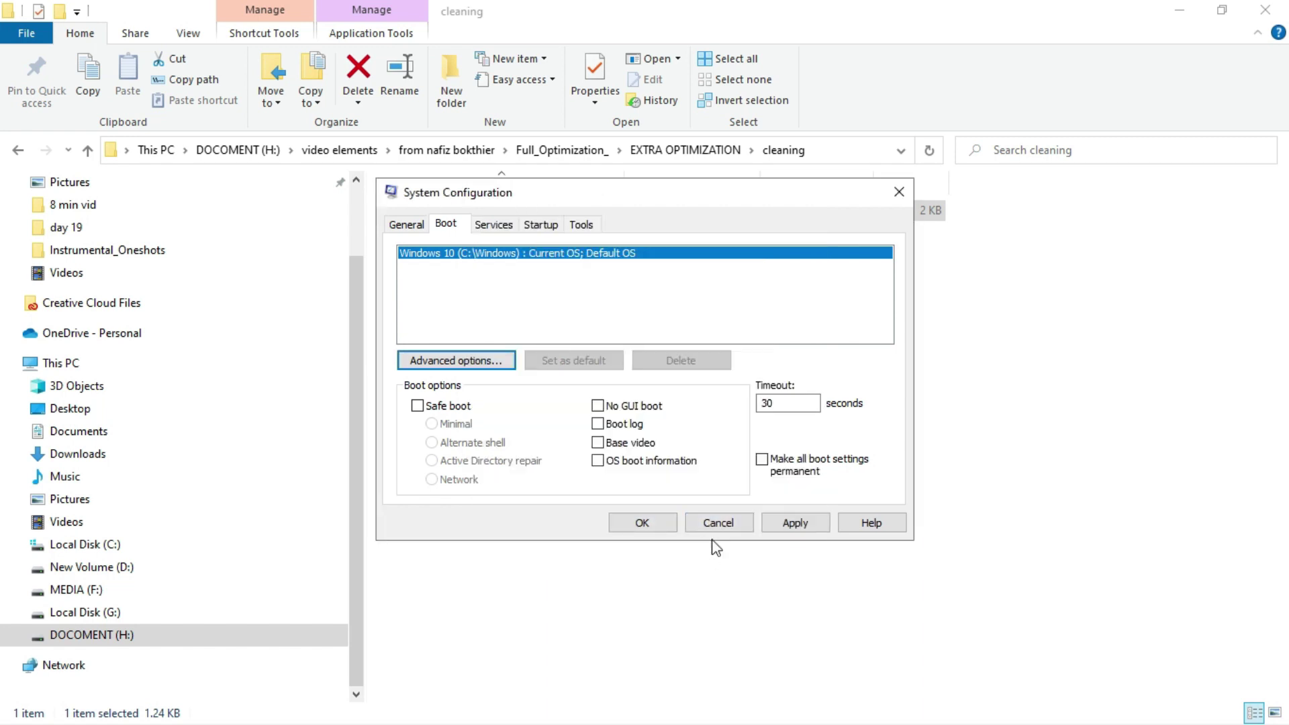
pyautogui.click(779, 524)
pyautogui.click(633, 531)
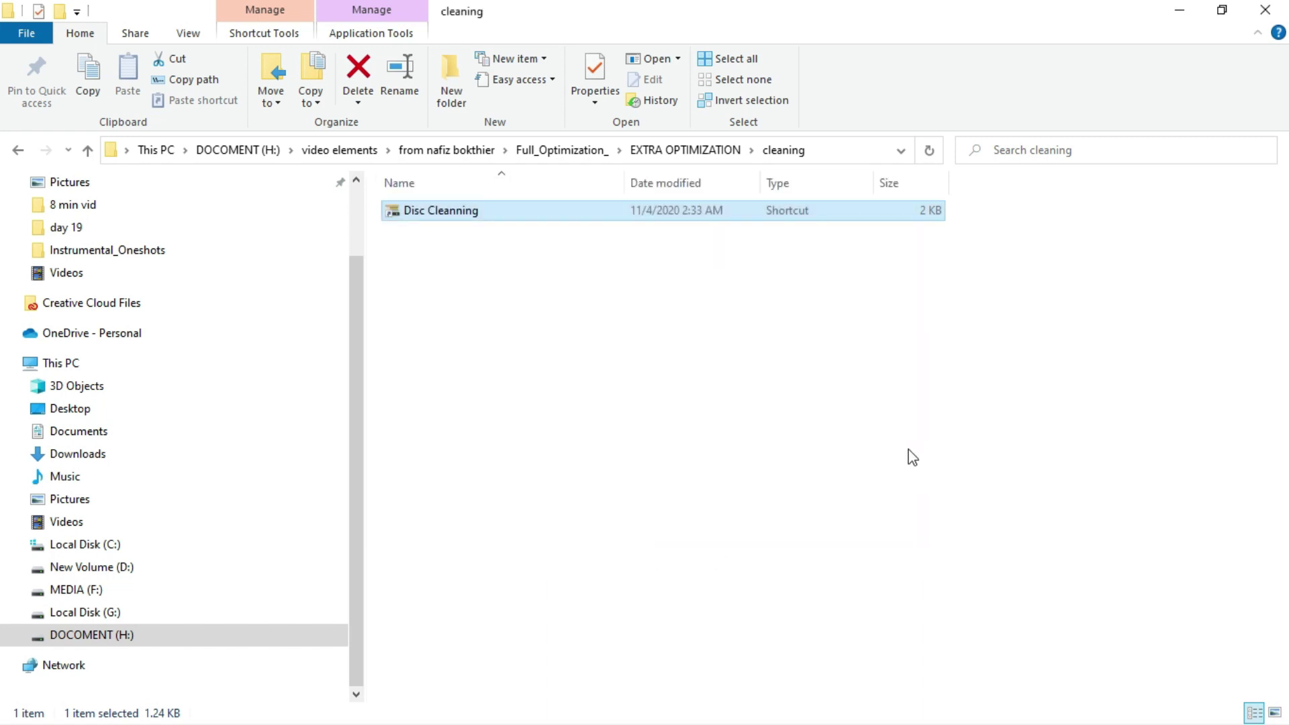
pyautogui.click(850, 211)
pyautogui.click(1184, 11)
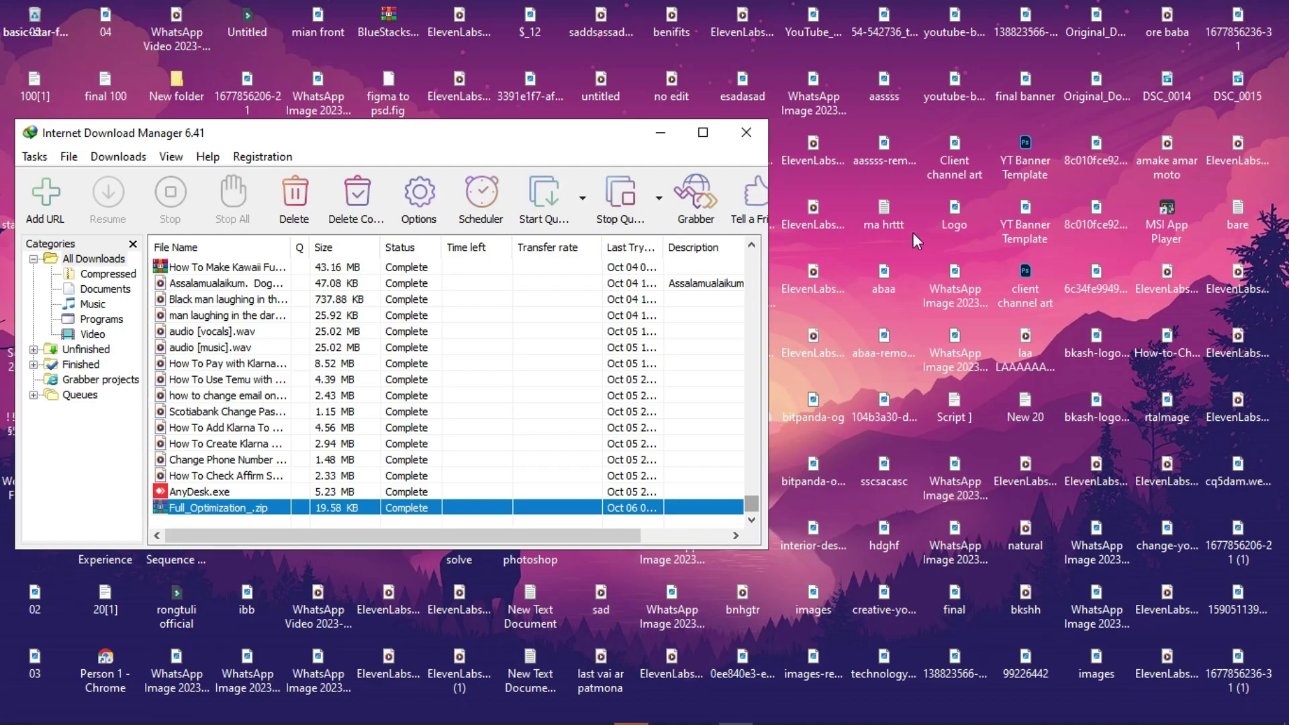
# Hide the download manager and open Device Manager from the Win+X menu
pyautogui.click(728, 149)
pyautogui.rightClick(17, 710)
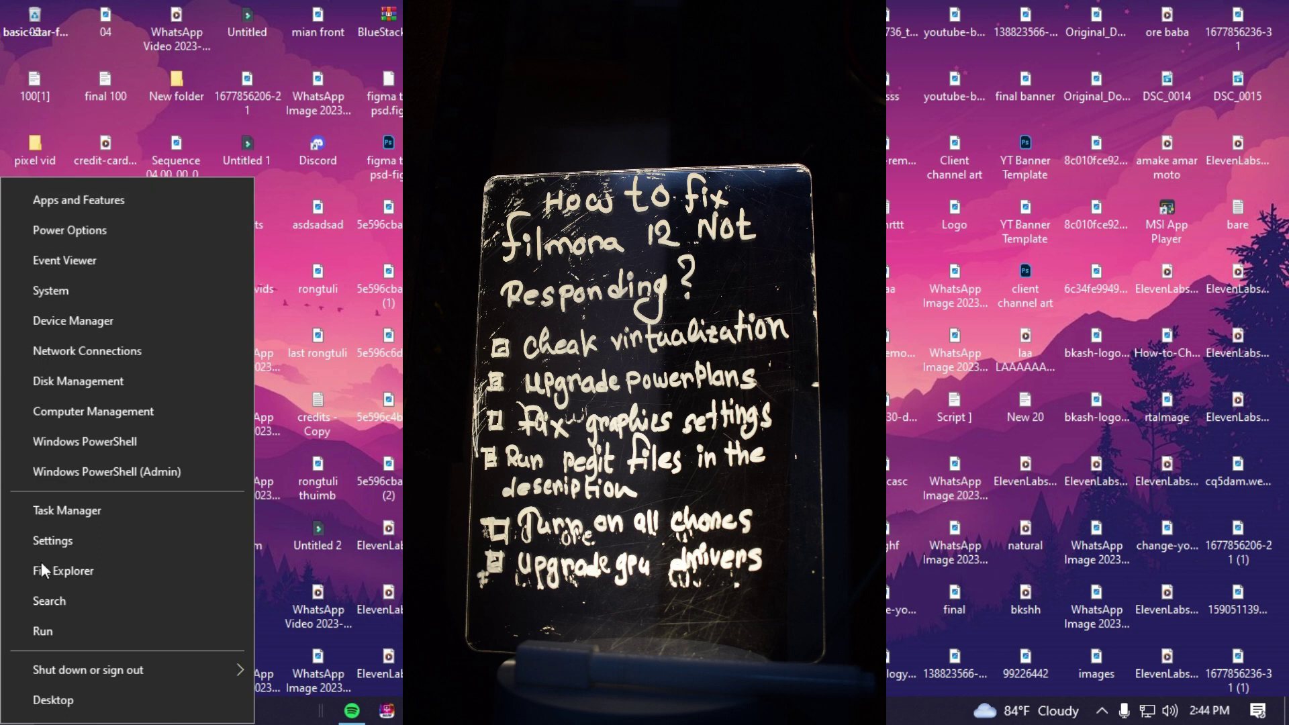
pyautogui.press('Escape')
pyautogui.rightClick(17, 711)
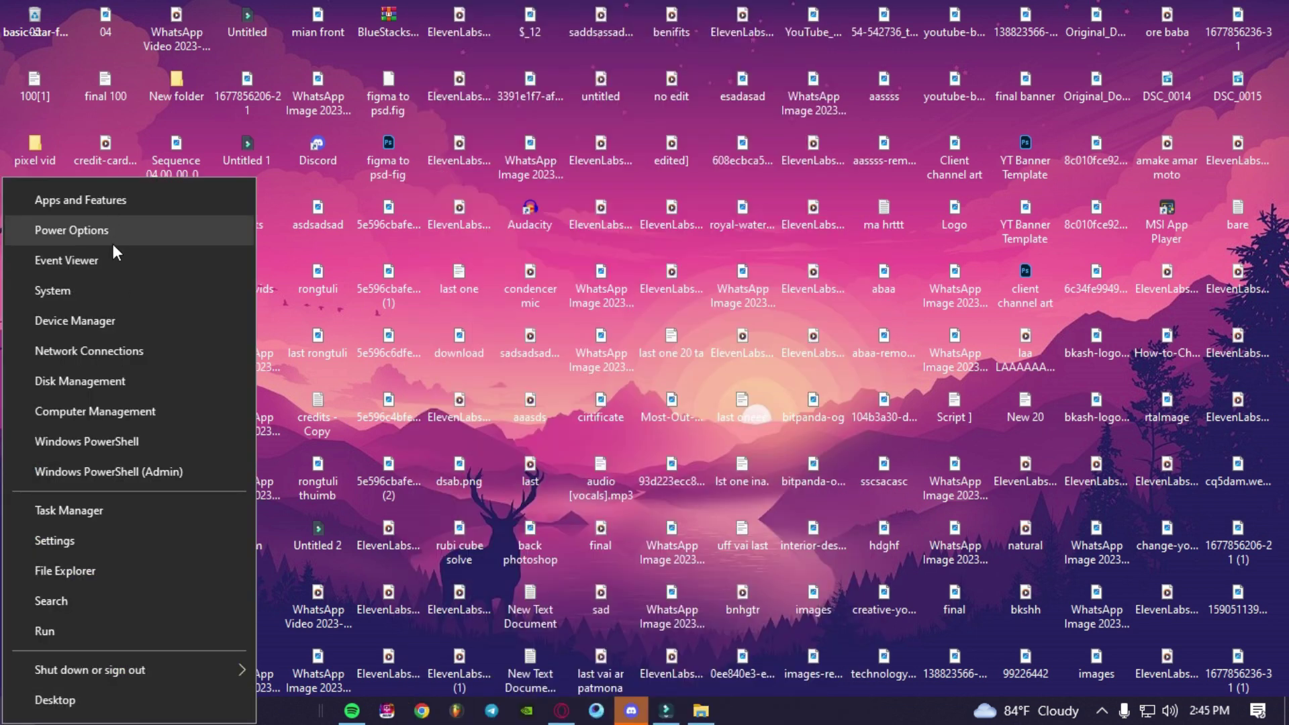
pyautogui.click(107, 322)
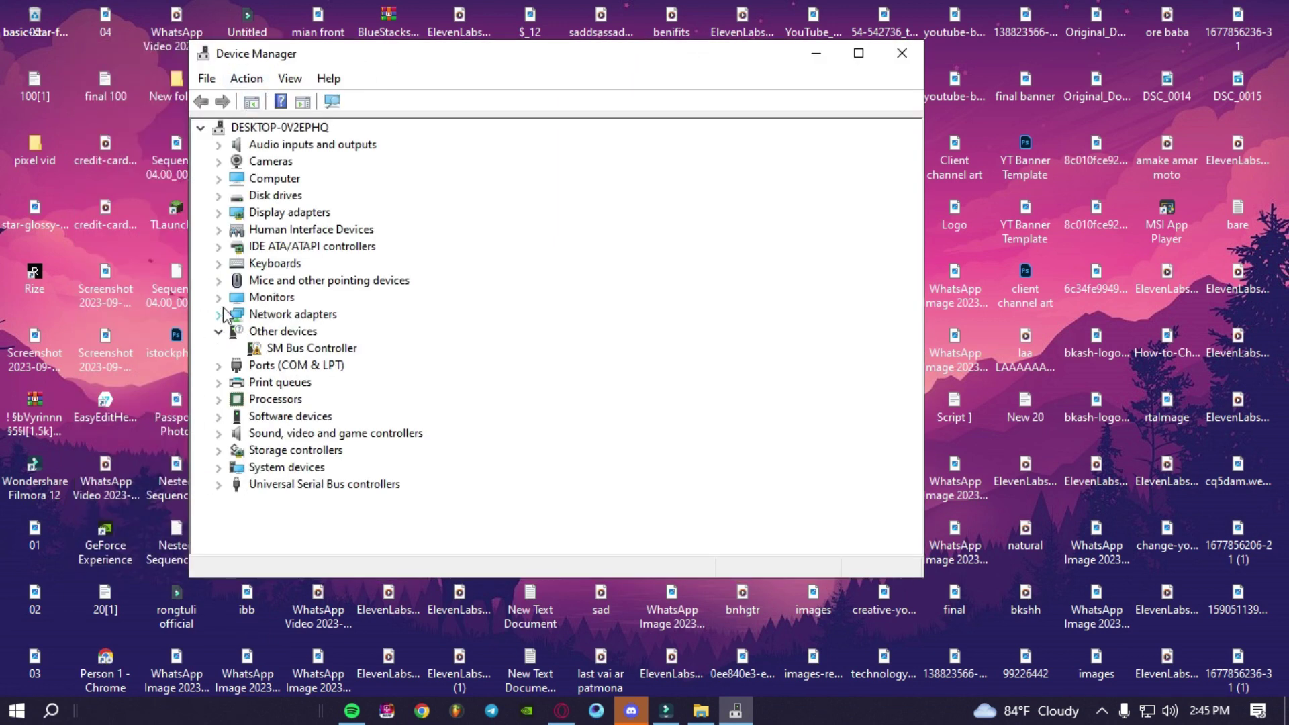
# Expand Display adapters and select the NVIDIA GeForce GT 1030 adapter
pyautogui.click(219, 213)
pyautogui.click(299, 249)
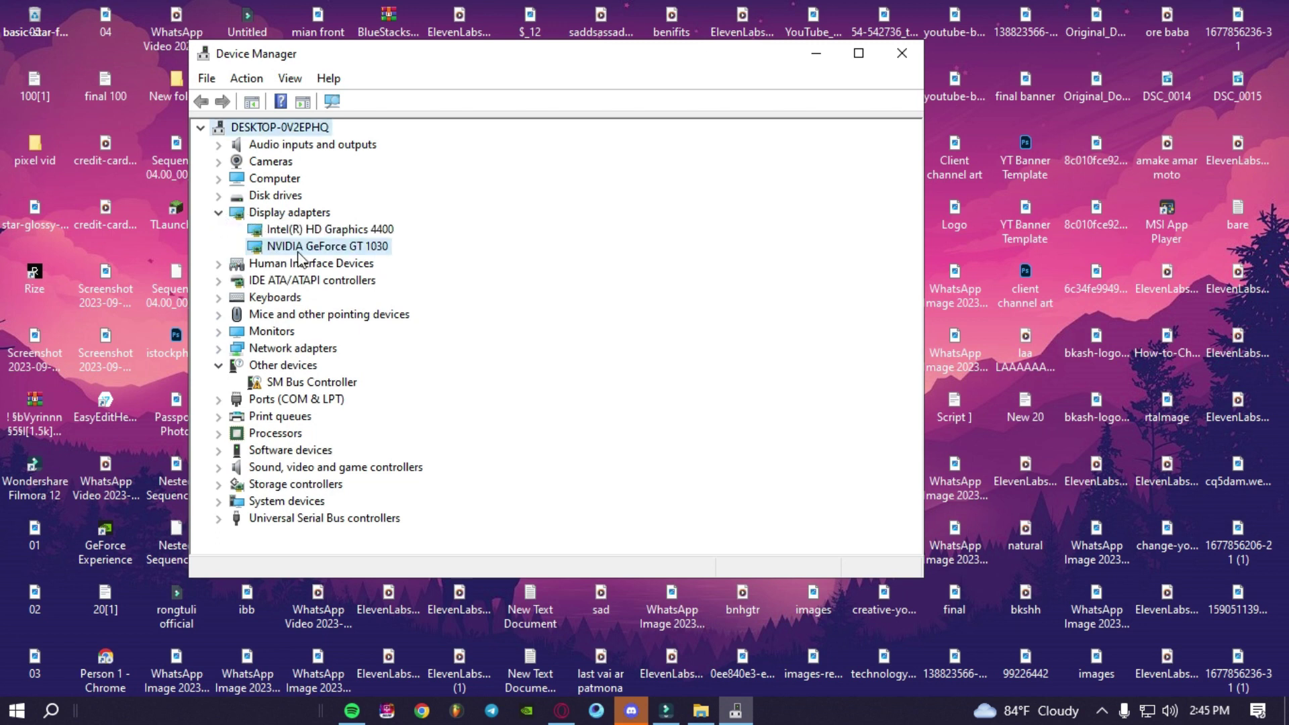
pyautogui.press('Up')
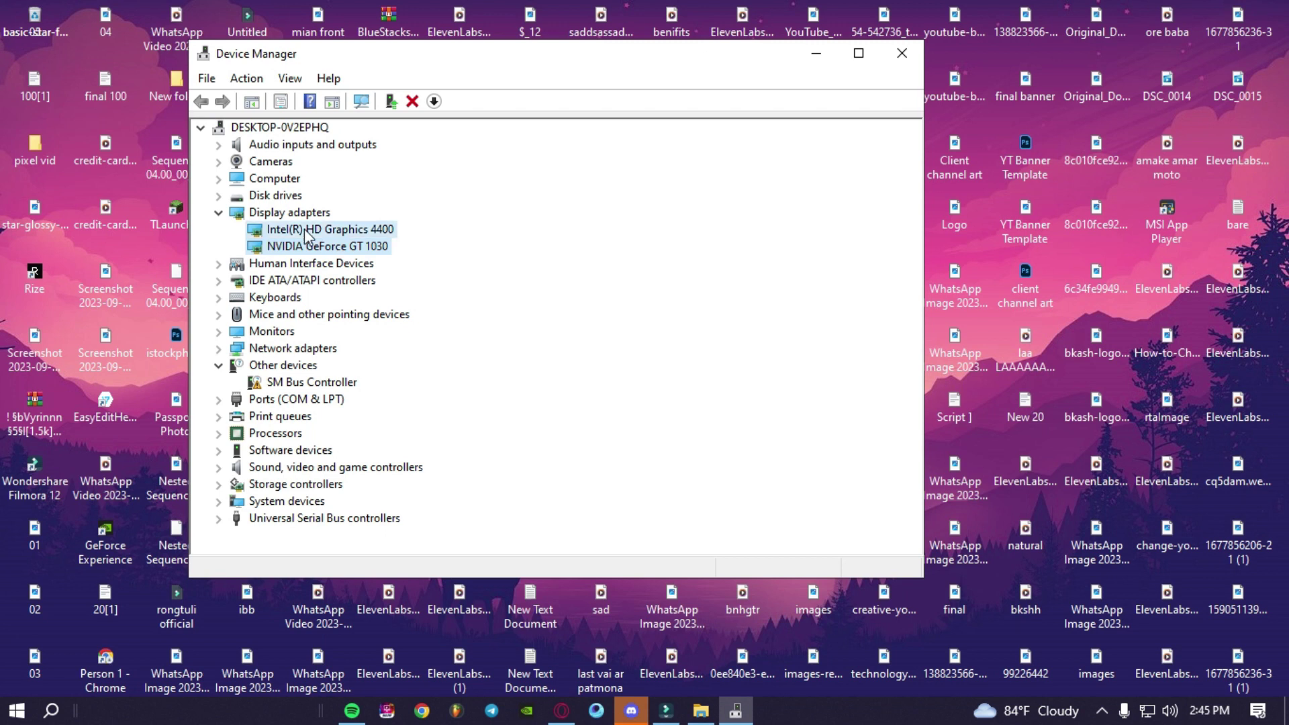
pyautogui.press('Down')
pyautogui.press('Up')
pyautogui.press('Down')
pyautogui.press('Up')
pyautogui.press('Down')
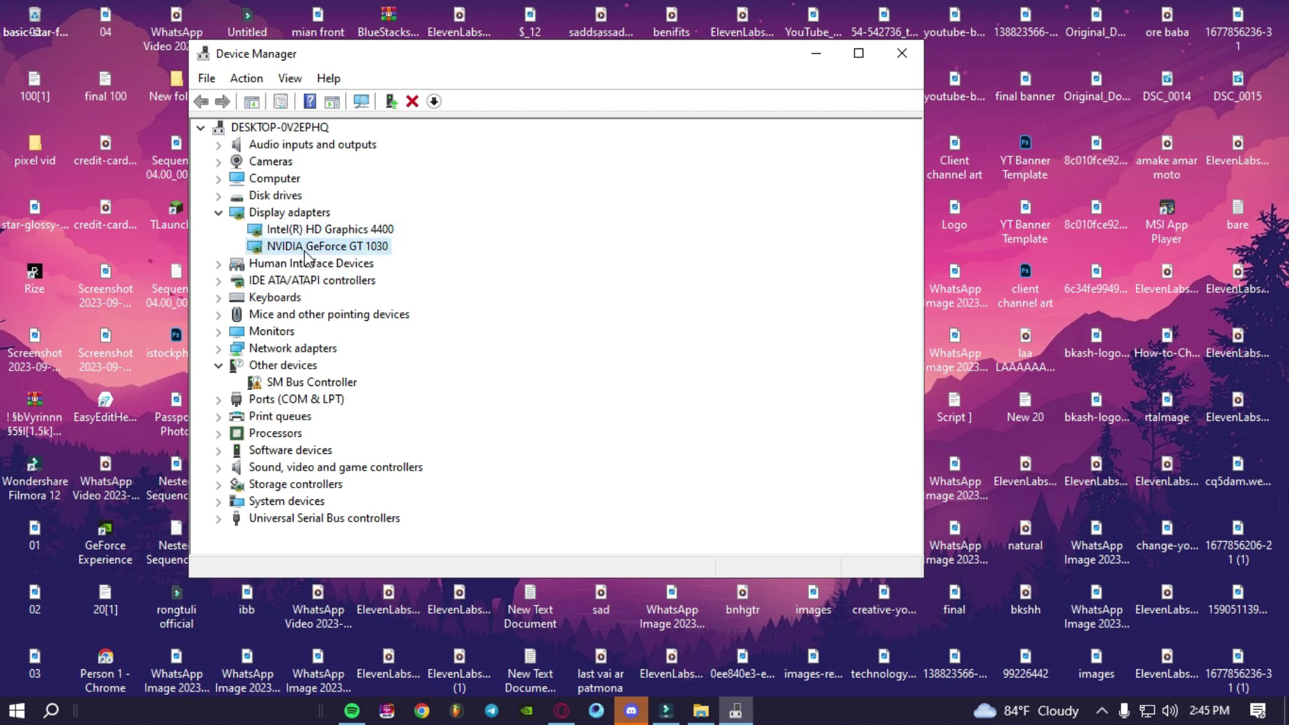
pyautogui.press('Up')
pyautogui.press('Down')
pyautogui.press('Up')
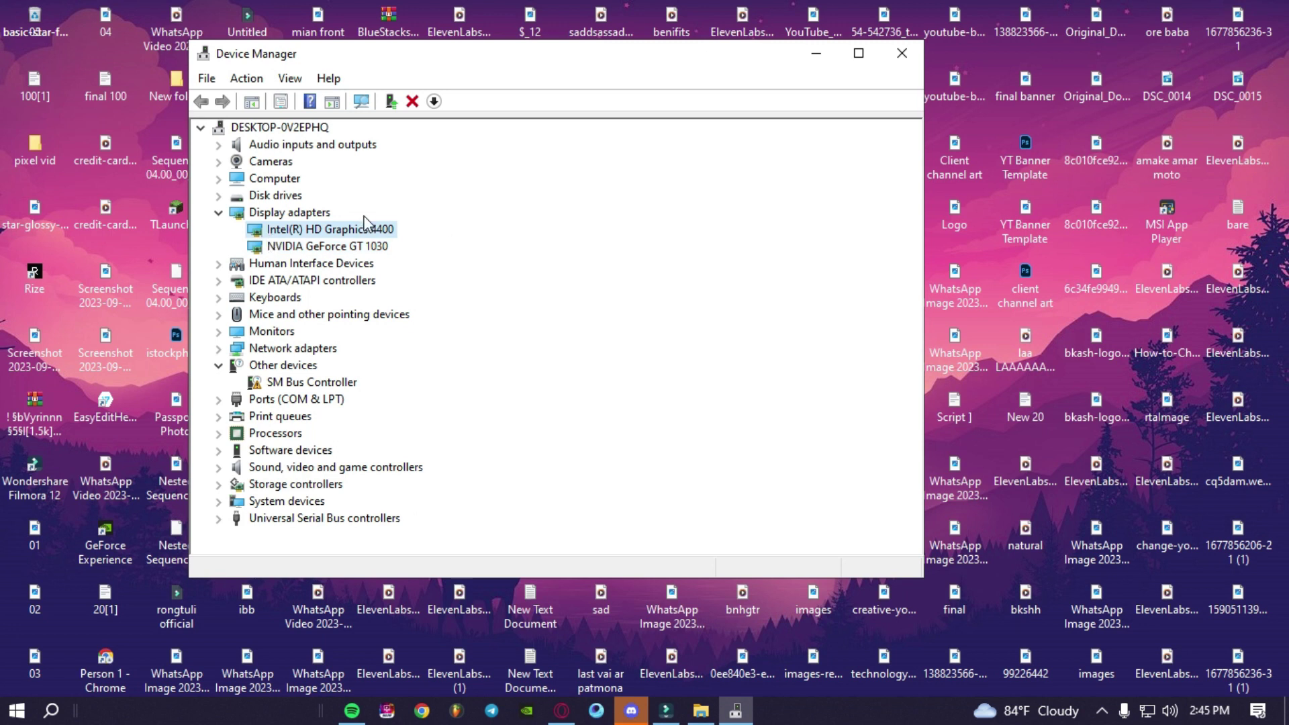
pyautogui.click(320, 247)
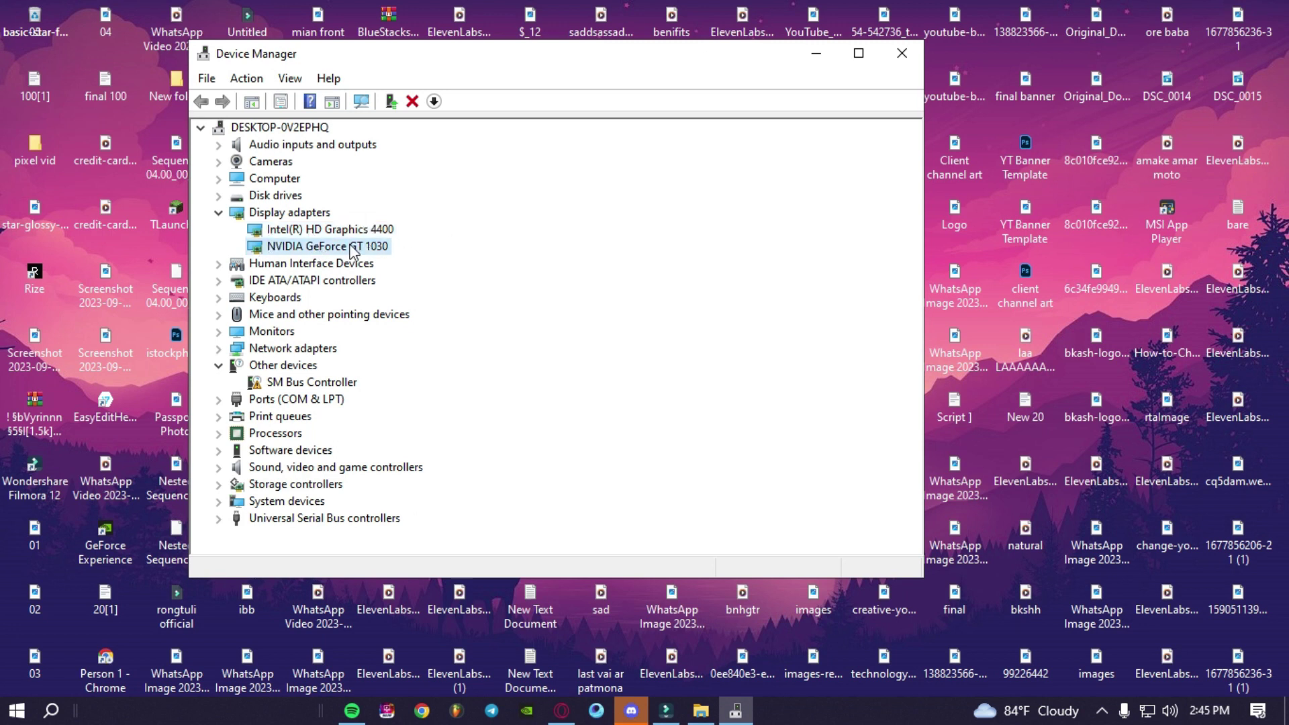
# Search automatically for a newer GT 1030 driver, confirm it's already up to date, and close Device Manager
pyautogui.rightClick(341, 245)
pyautogui.rightClick(279, 246)
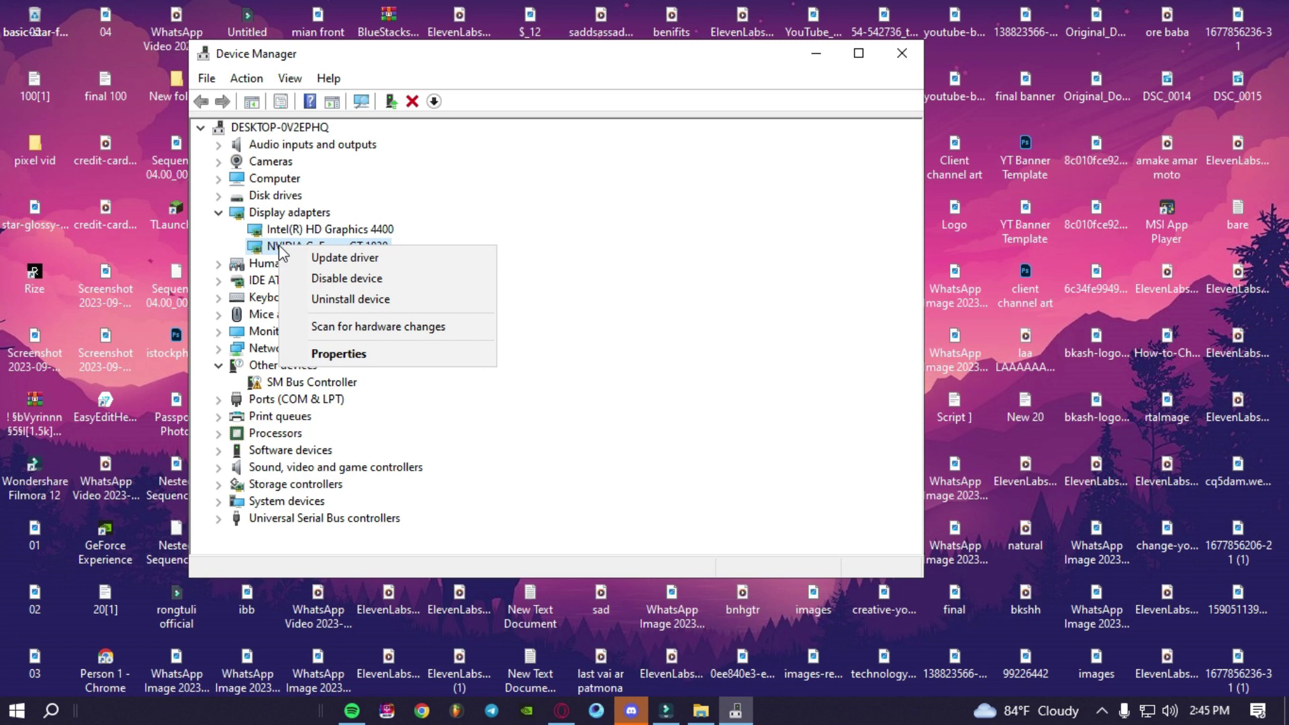
pyautogui.click(342, 262)
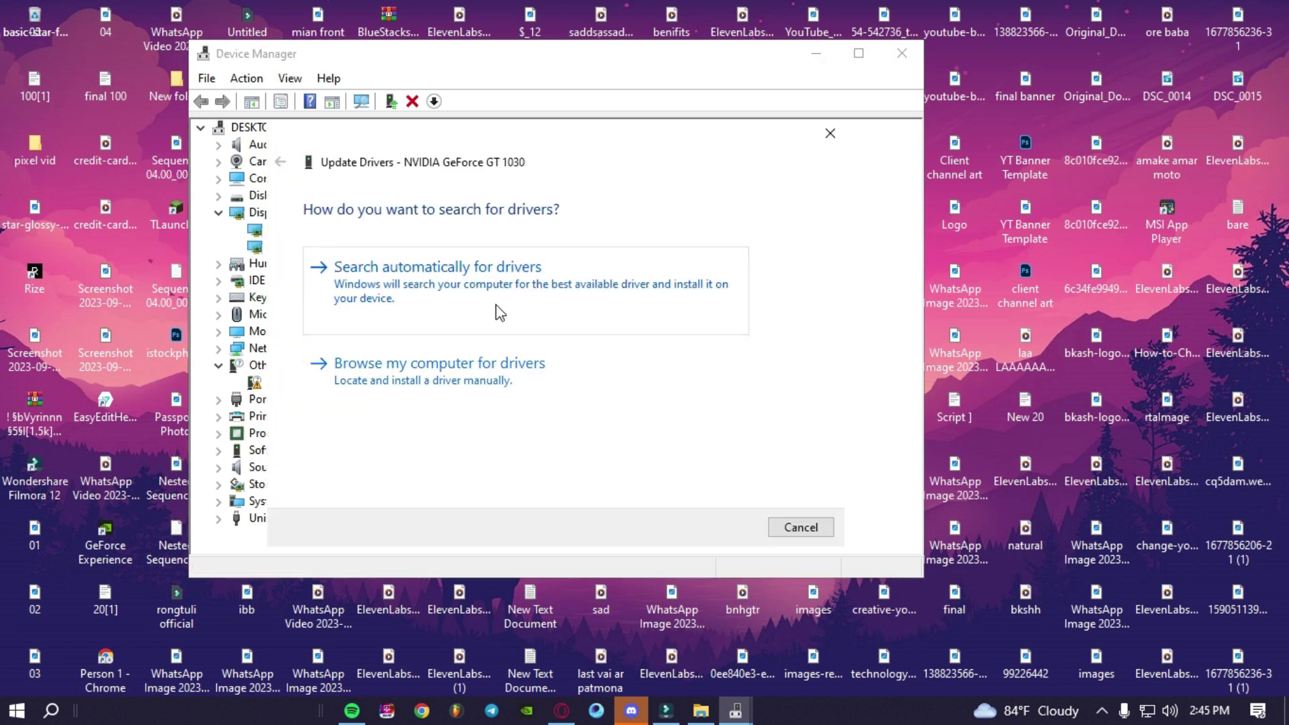
pyautogui.click(445, 300)
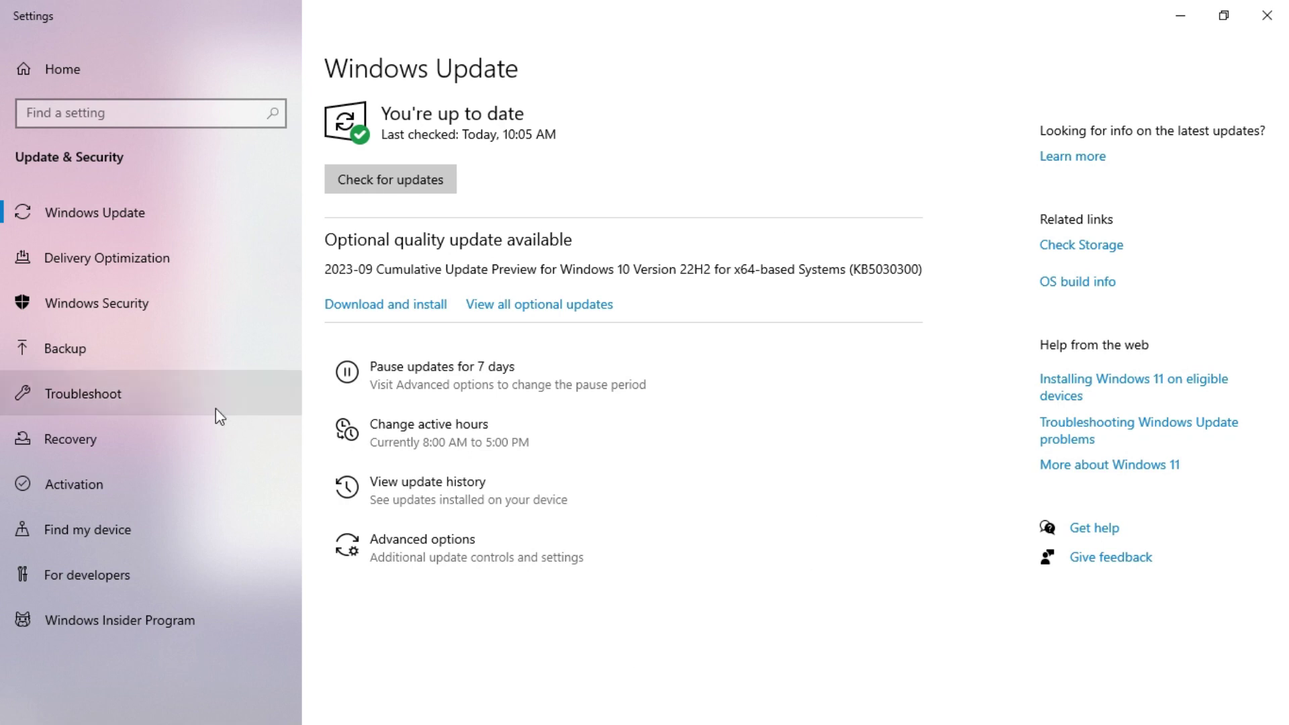
pyautogui.click(1267, 15)
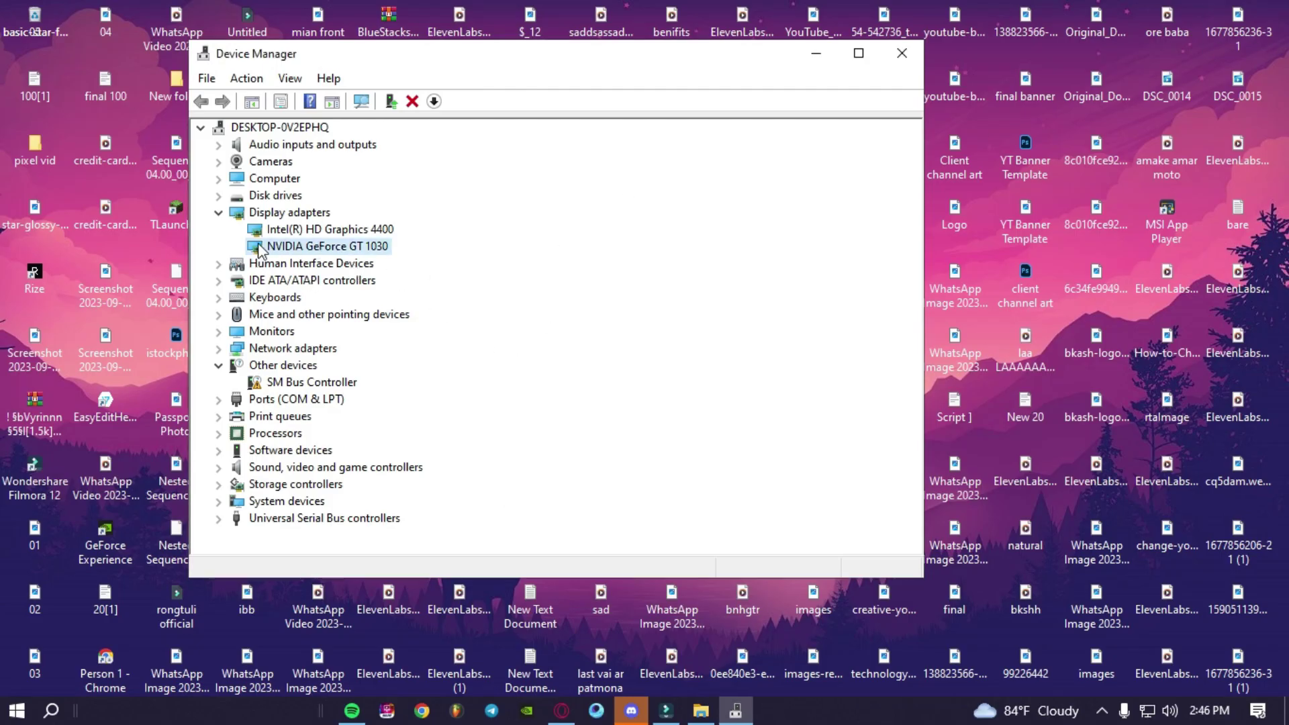
pyautogui.click(902, 53)
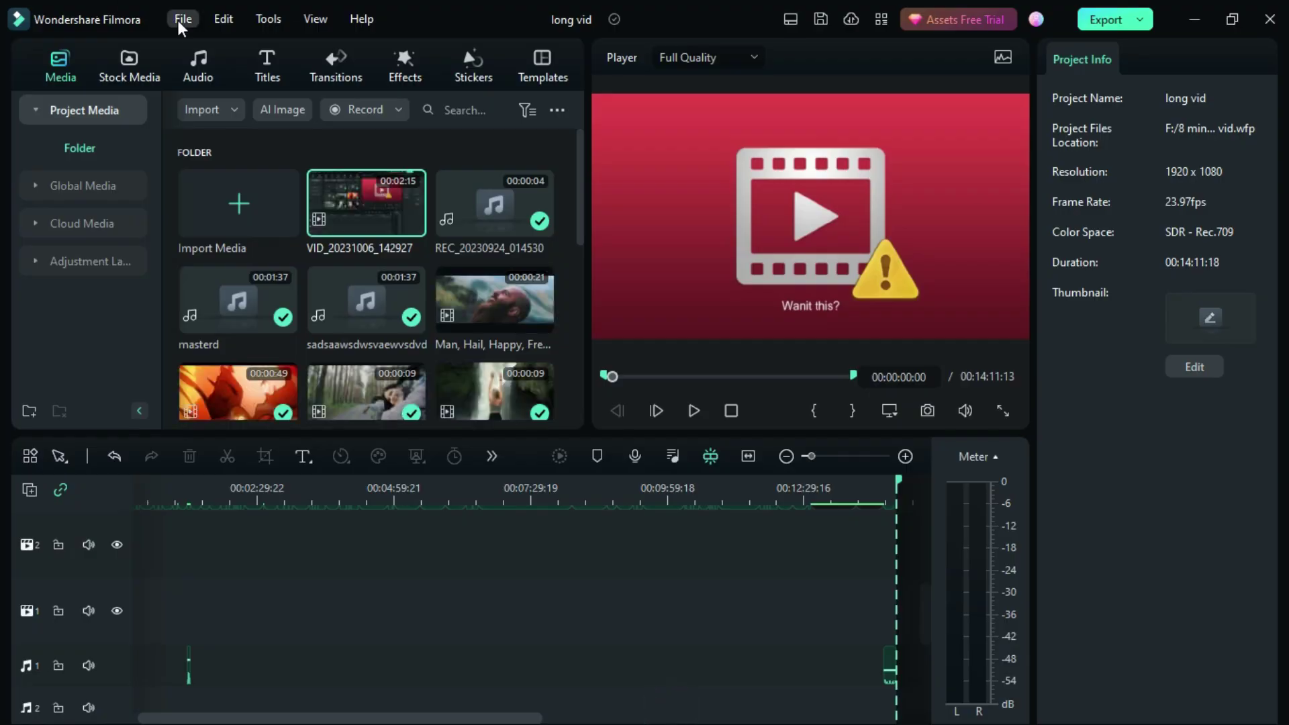
# Open Filmora's Preferences at the Performance section
pyautogui.click(182, 18)
pyautogui.click(183, 20)
pyautogui.click(183, 24)
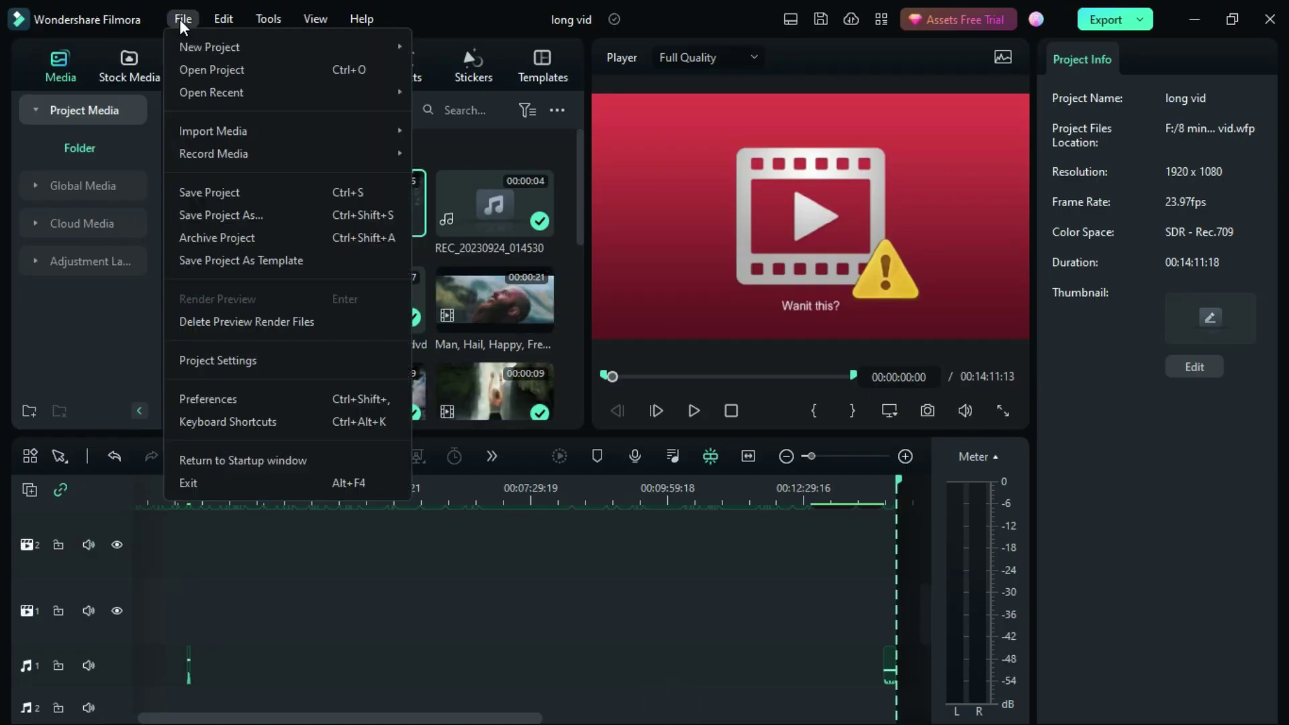
pyautogui.click(271, 405)
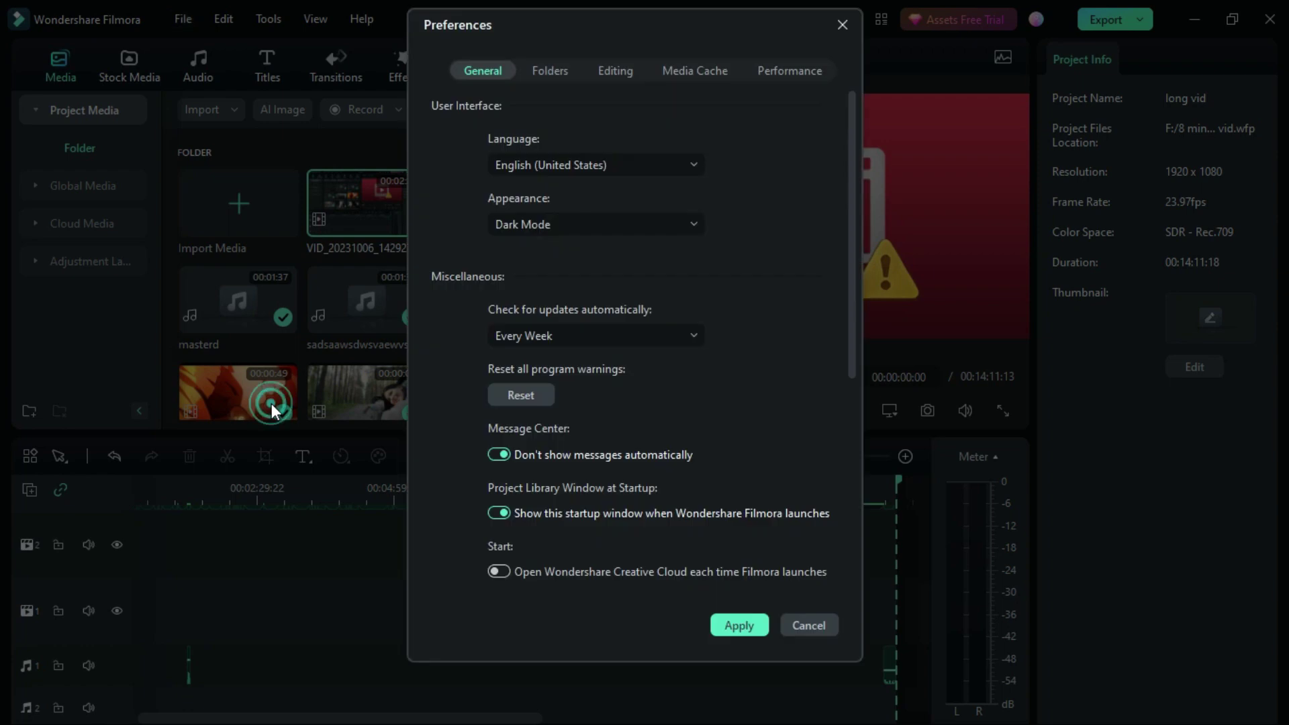
pyautogui.click(776, 70)
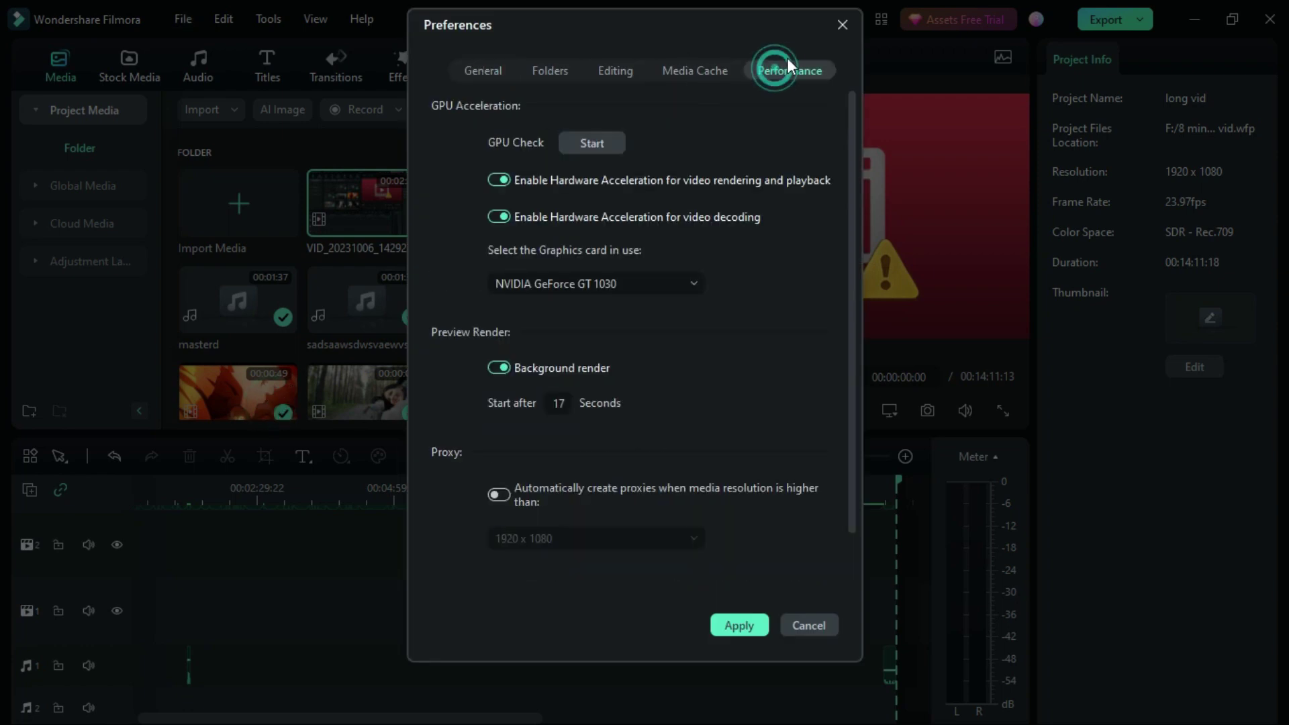
# Enable rendering and decoding hardware acceleration on NVIDIA GeForce GT 1030, then start the GPU Check
pyautogui.click(496, 180)
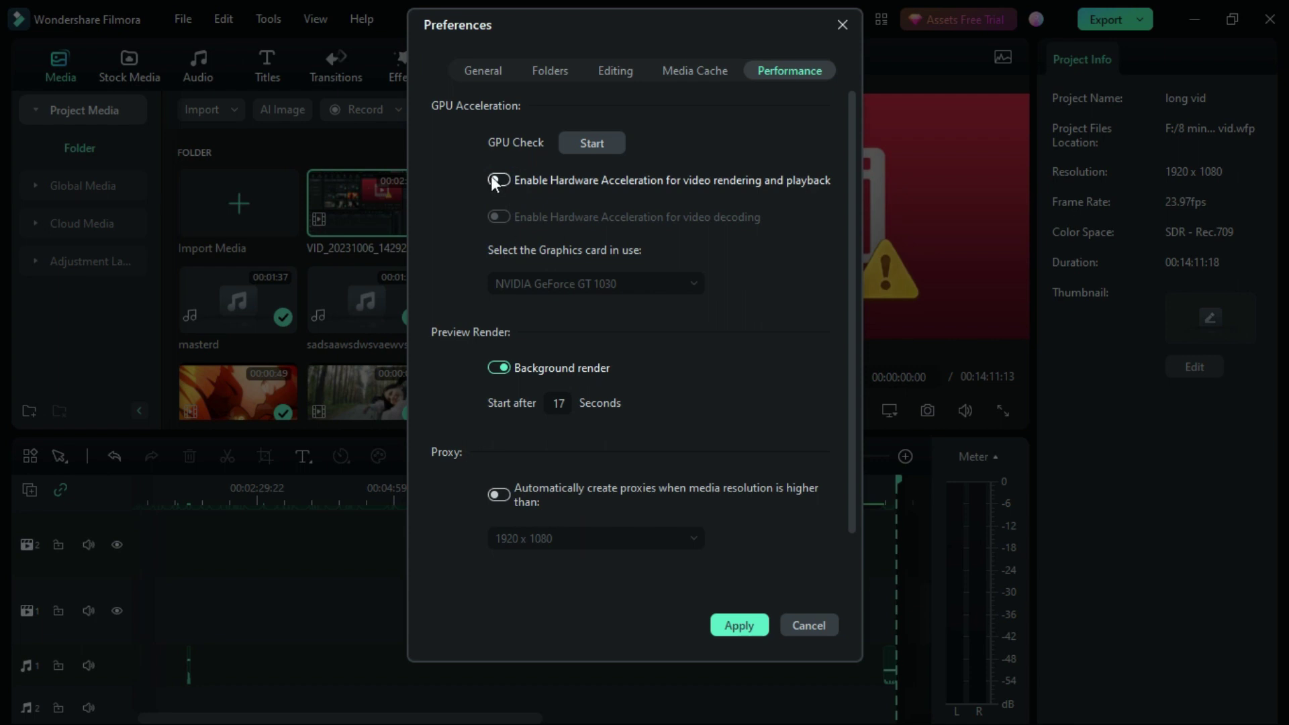
pyautogui.click(494, 178)
pyautogui.click(558, 282)
pyautogui.click(551, 350)
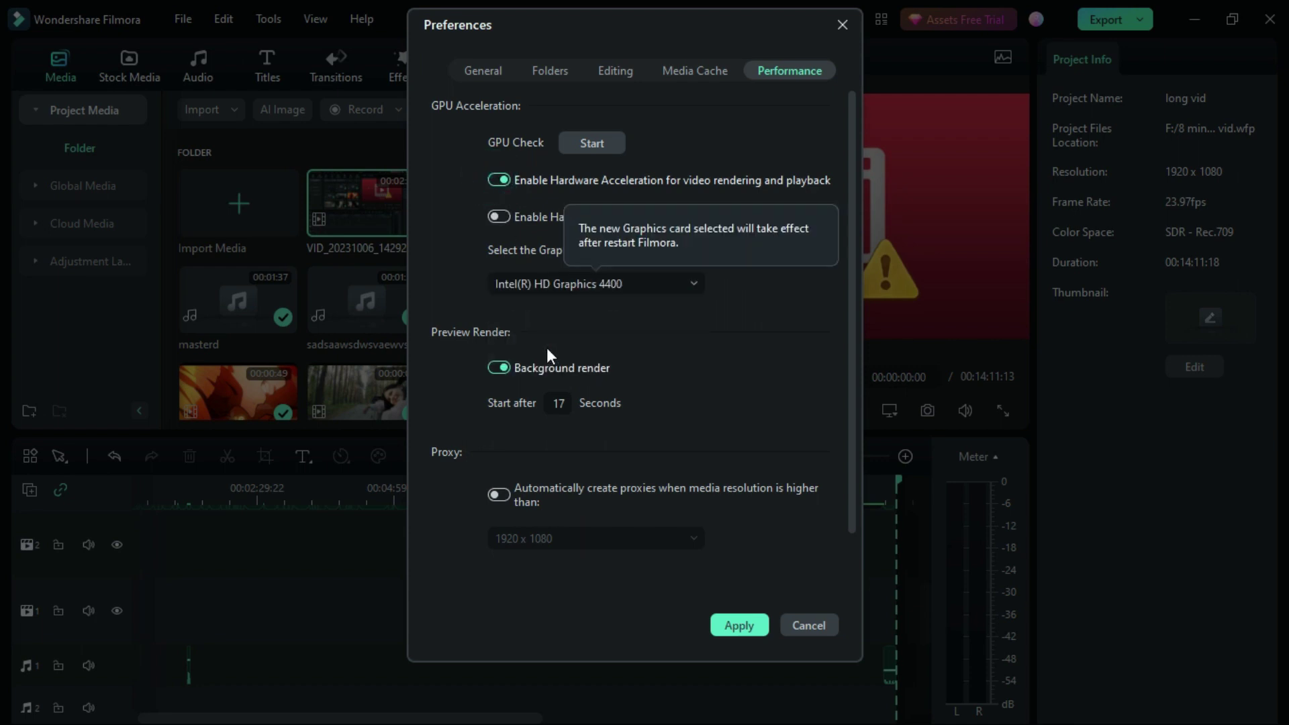
pyautogui.click(563, 285)
pyautogui.click(554, 320)
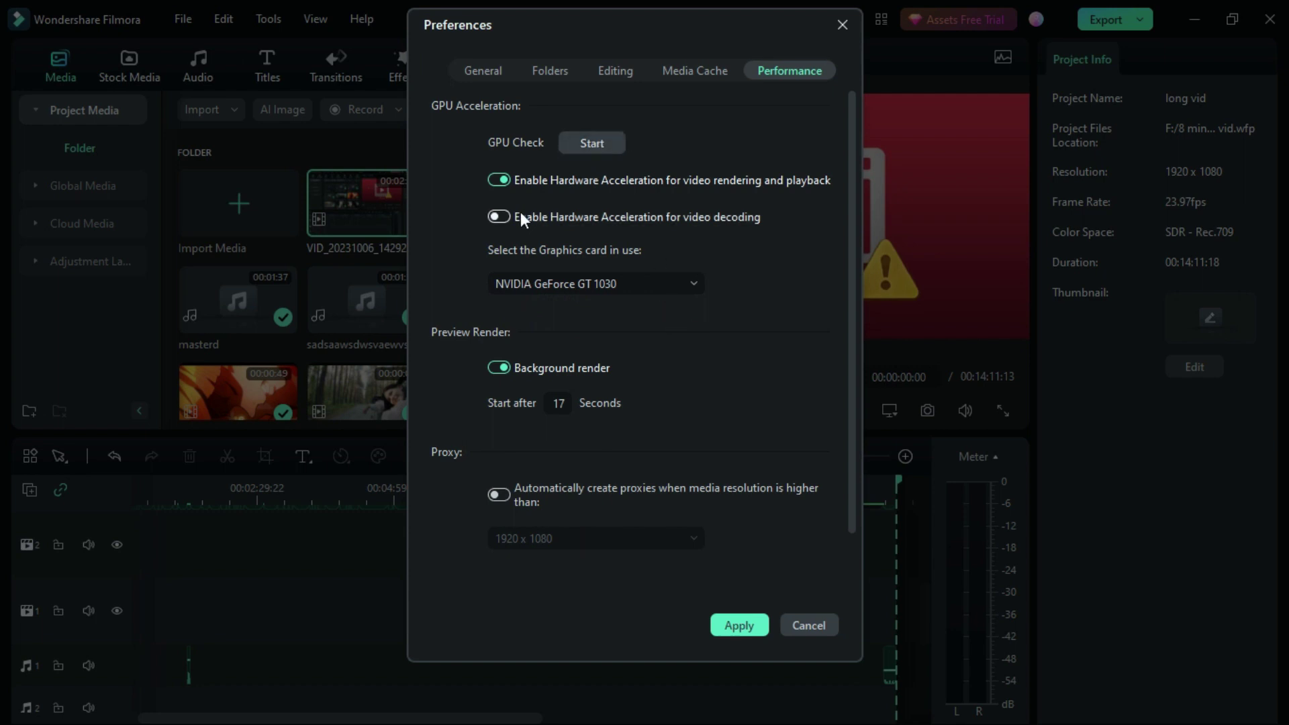
pyautogui.click(497, 217)
pyautogui.click(611, 143)
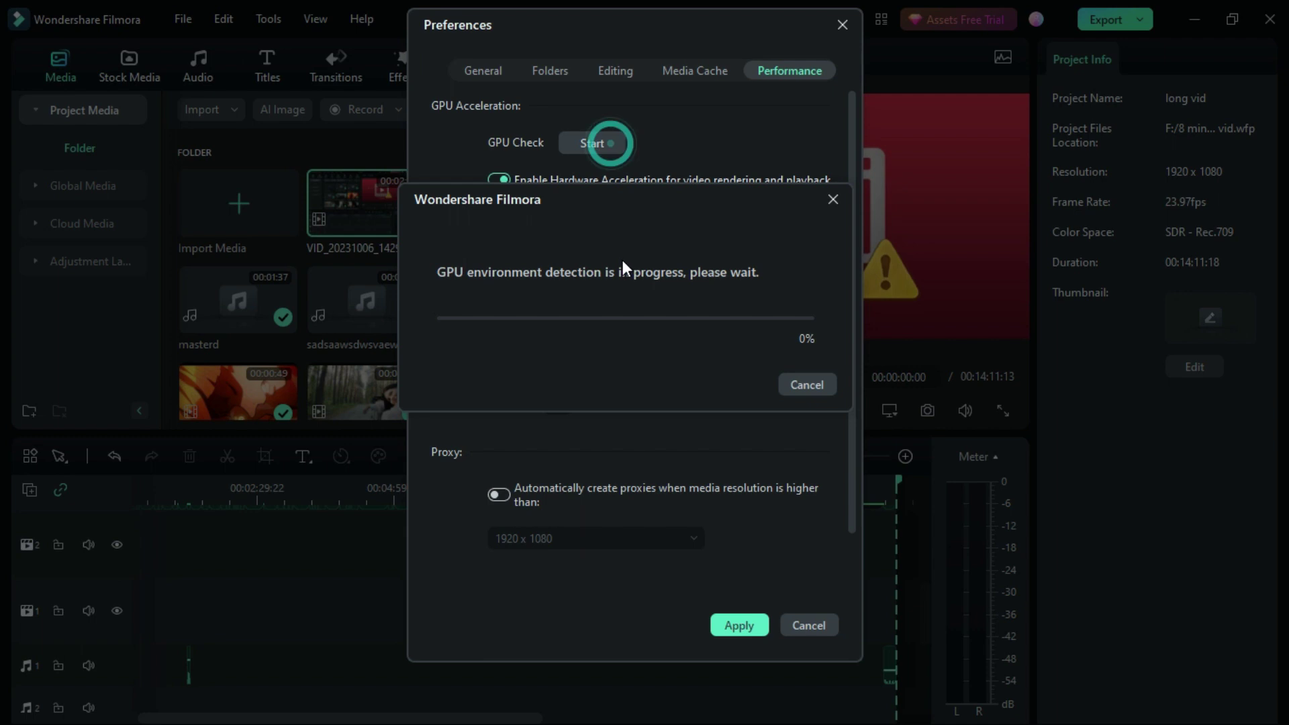